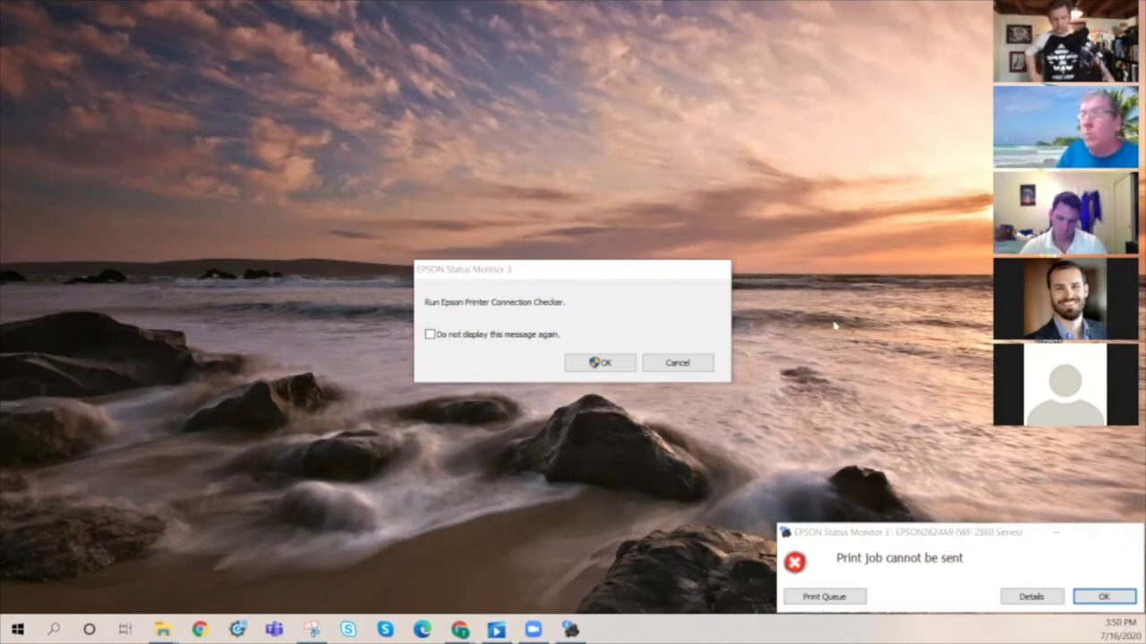
- Cancel the Epson Printer Connection Checker prompt, and switch to the video player to show the next demonstration video
click(674, 363)
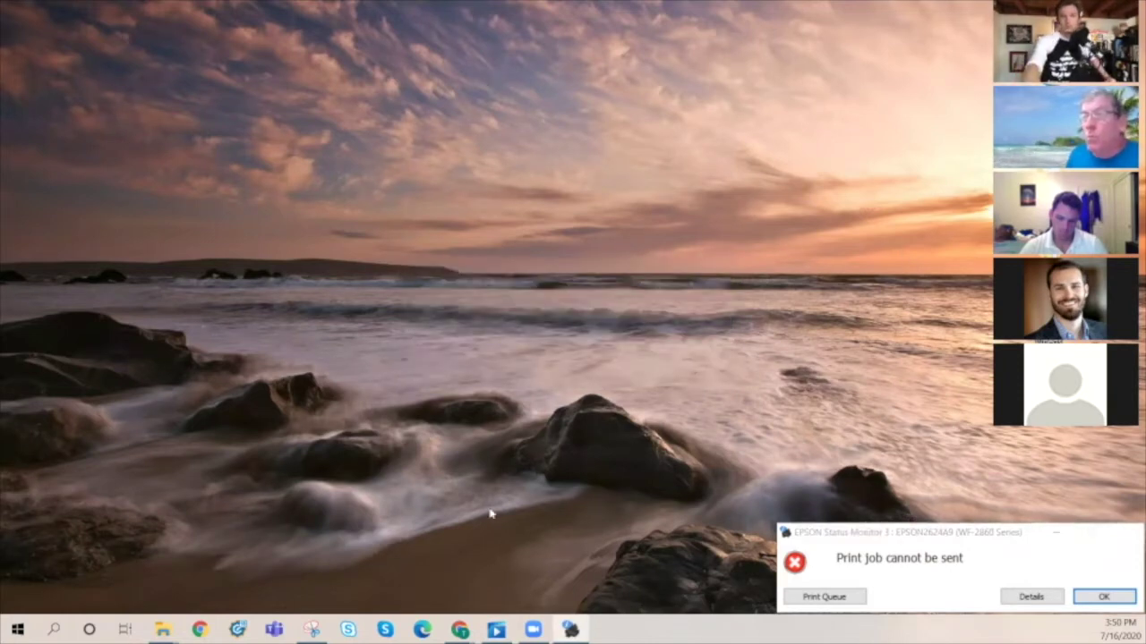
key(alt+Tab)
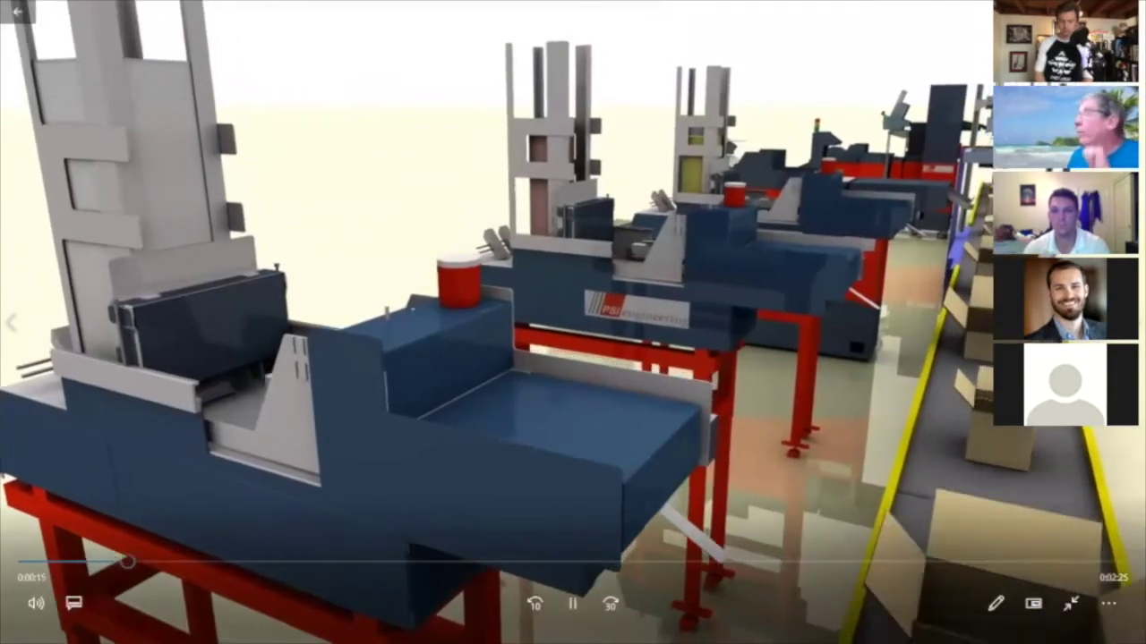
key(Right)
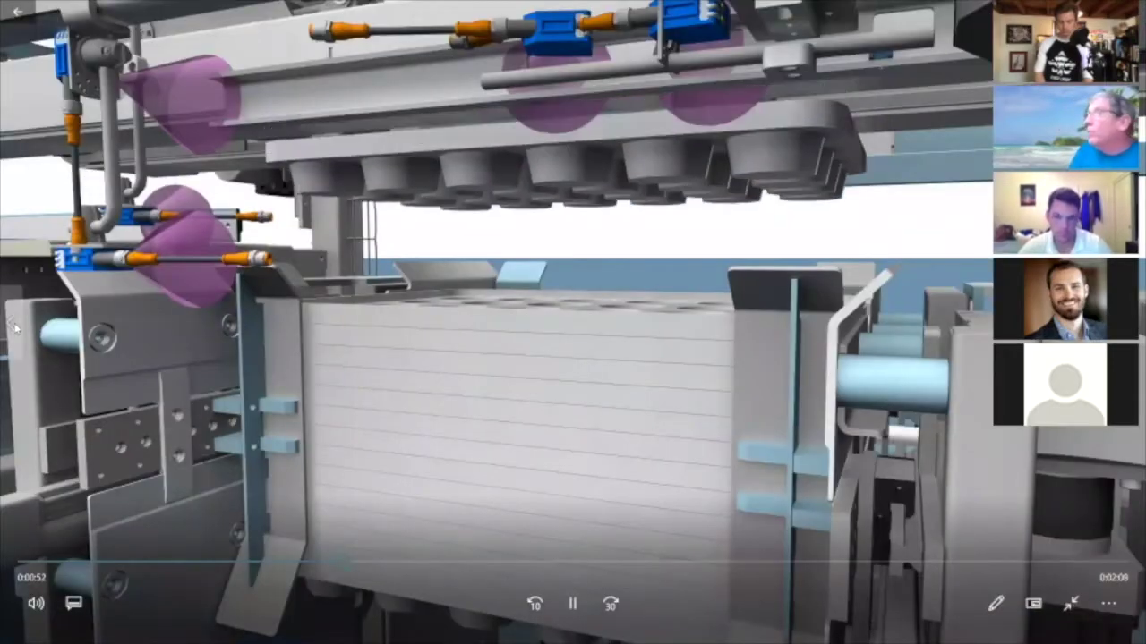
- Go back through the demonstration videos, past FIMEC SW CAM M02 and Beans New Logo V2, to the one before them
click(10, 310)
click(11, 310)
click(11, 309)
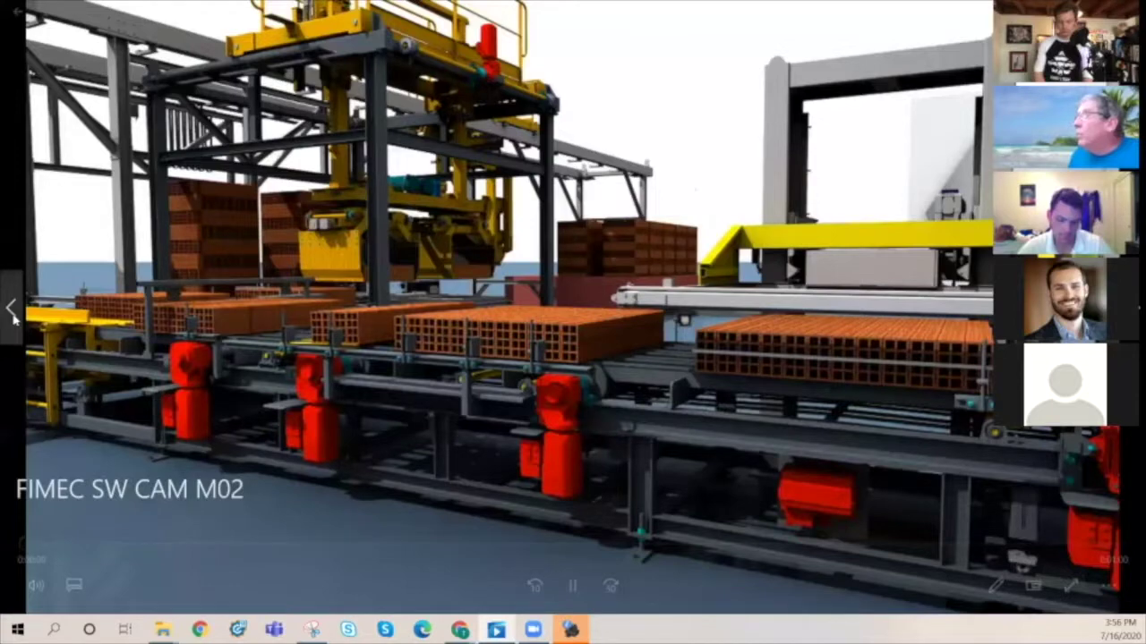
click(11, 310)
click(11, 309)
click(10, 309)
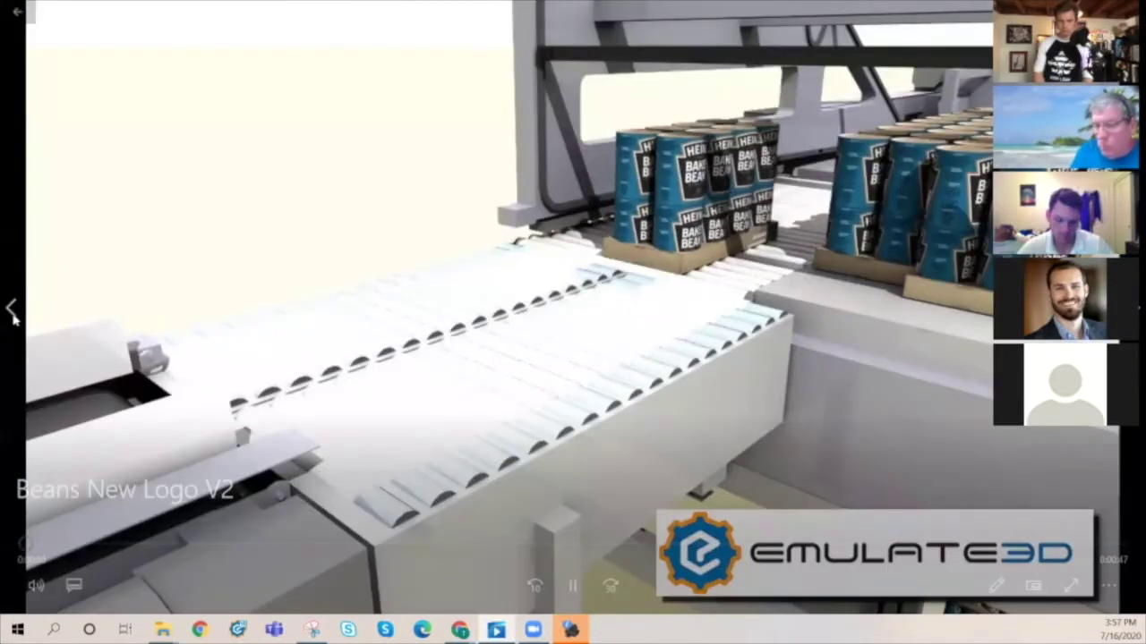
click(10, 310)
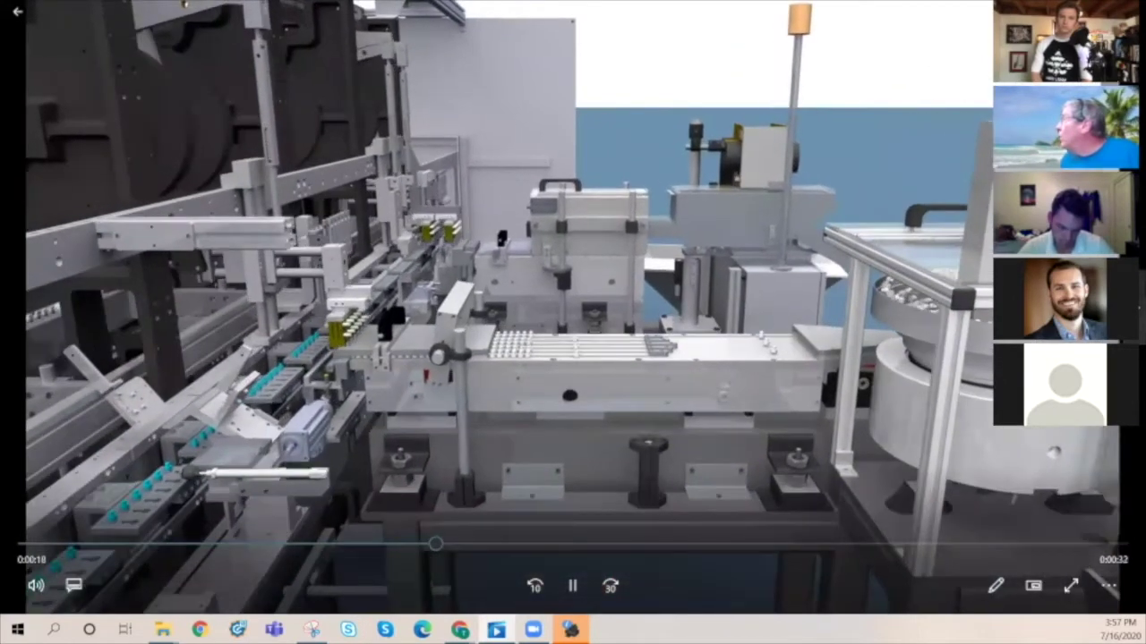
- Advance through the following demonstration videos, starting with the Heinz baked beans conveyor clip
key(Right)
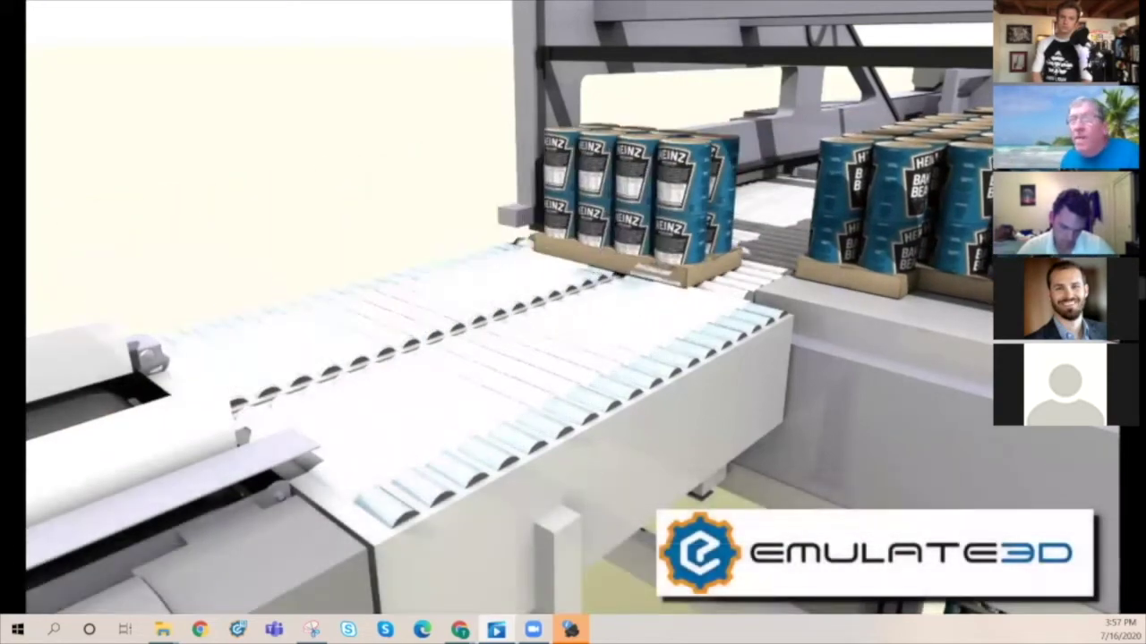
key(Right)
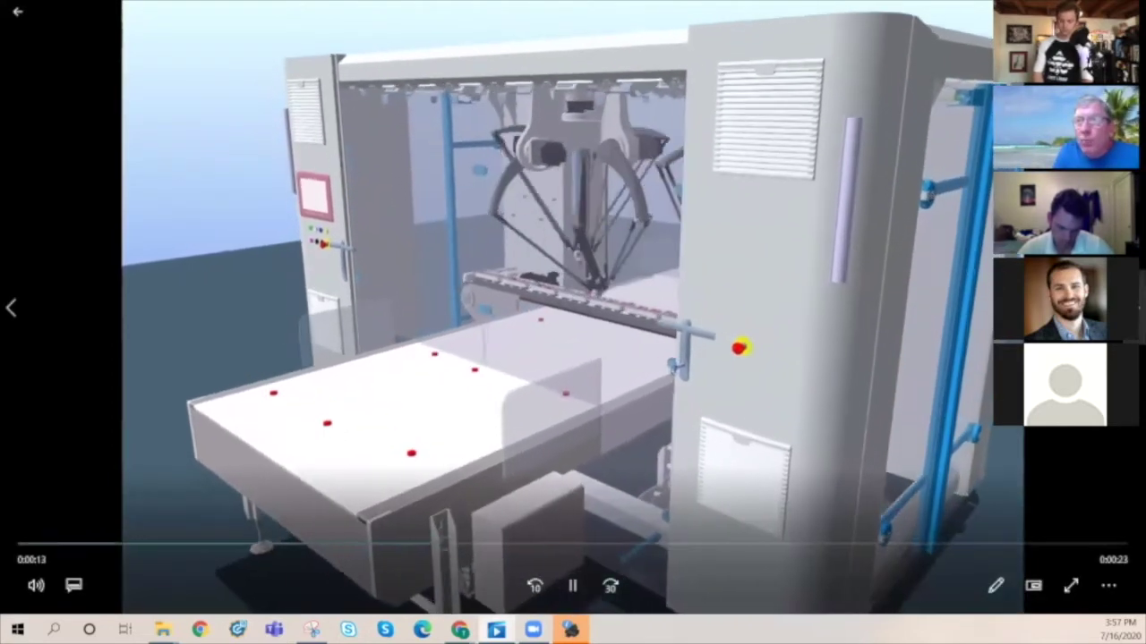
key(Right)
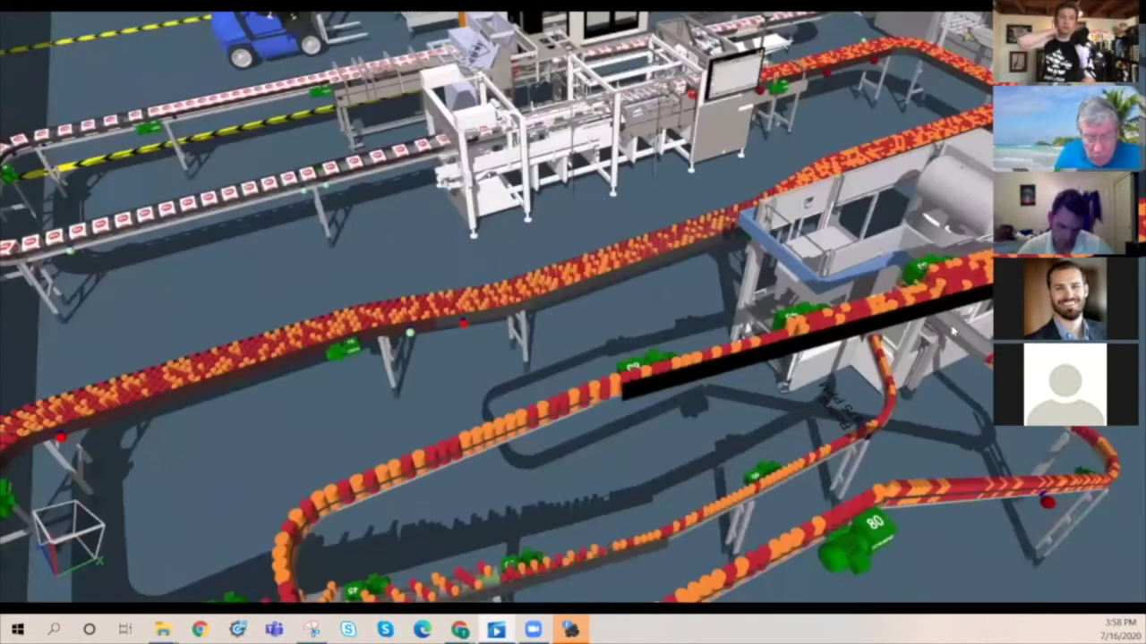
- Close the video player and dismiss the Epson printer status message
mouse_move(967, 312)
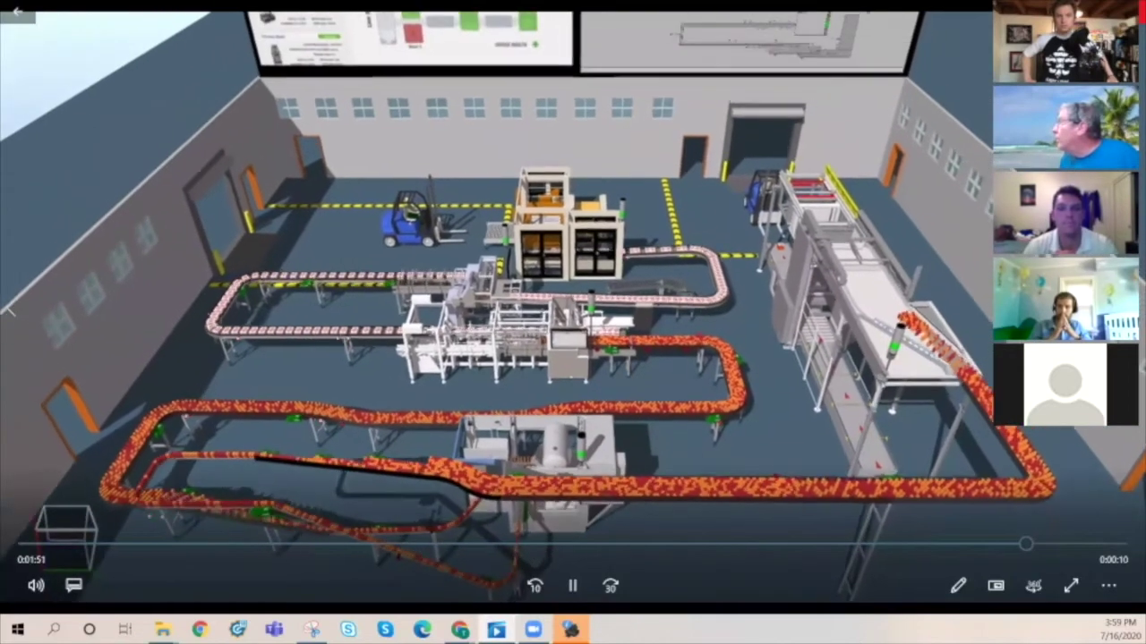
click(1131, 11)
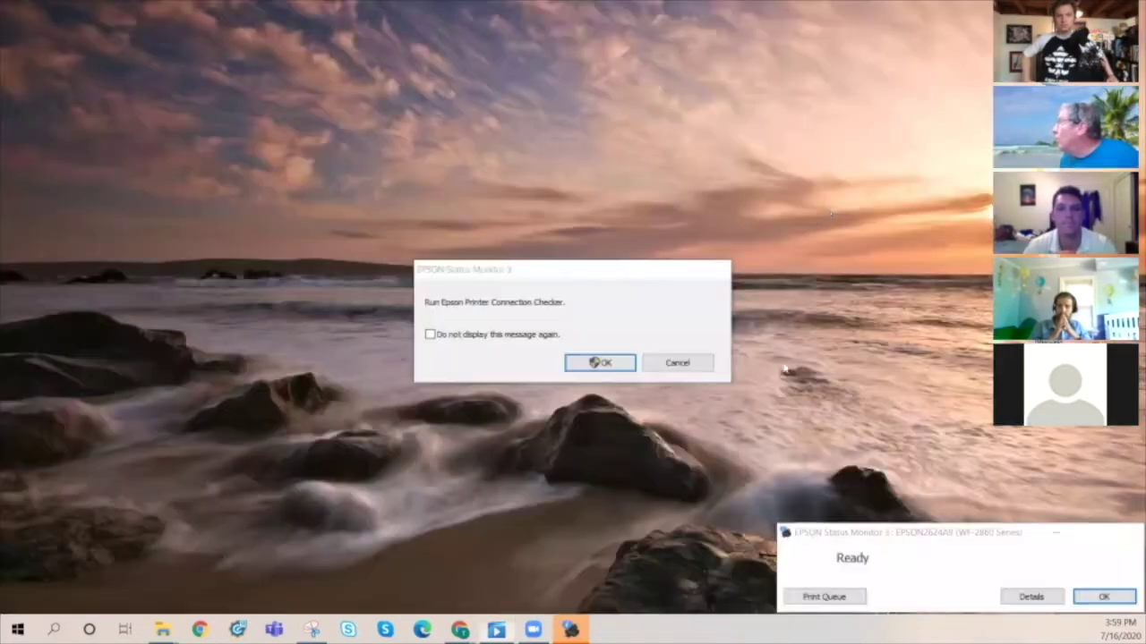
click(1107, 597)
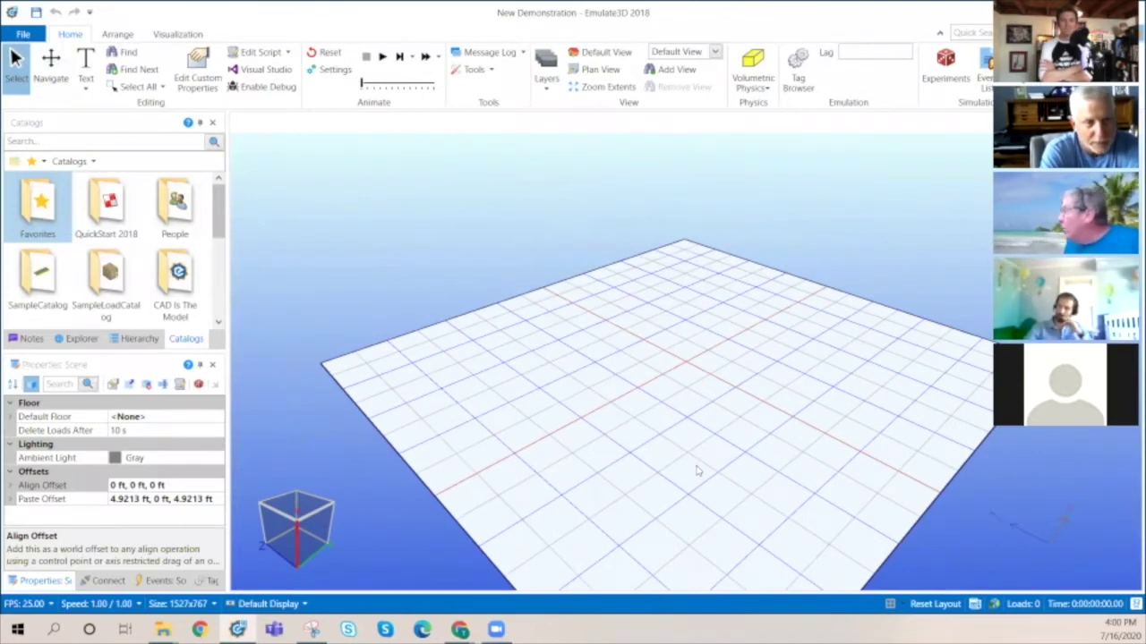
- Place a Single-Zone Pallet Roller from the QuickStart 2018 Pallet Systems catalog on the floor at about X -14 ft, Z -4 ft
double_click(108, 204)
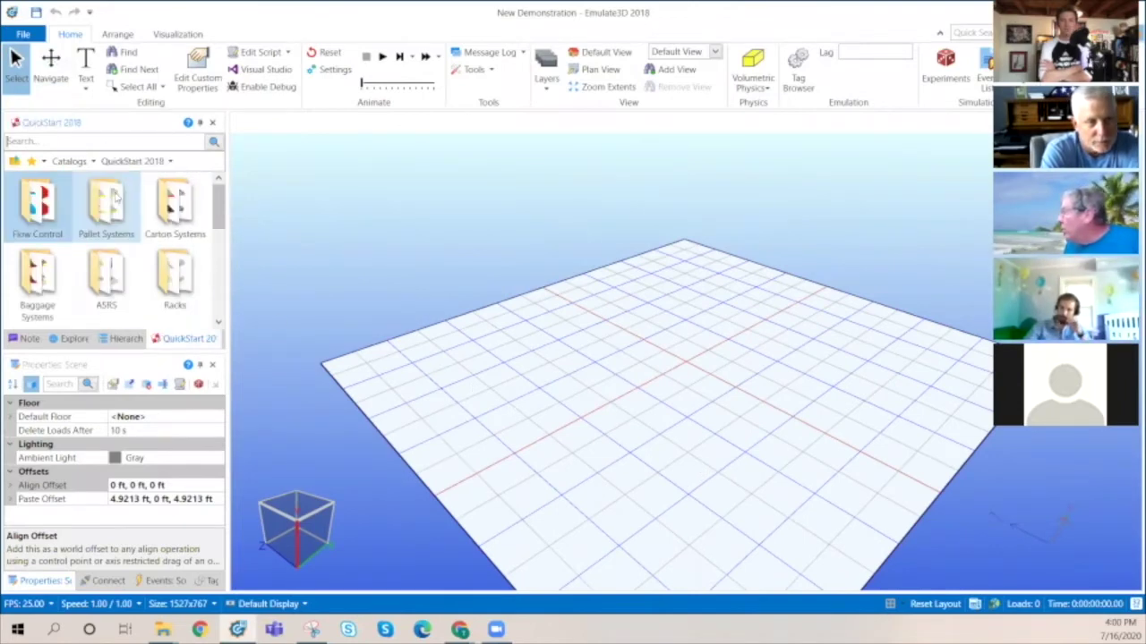
double_click(103, 204)
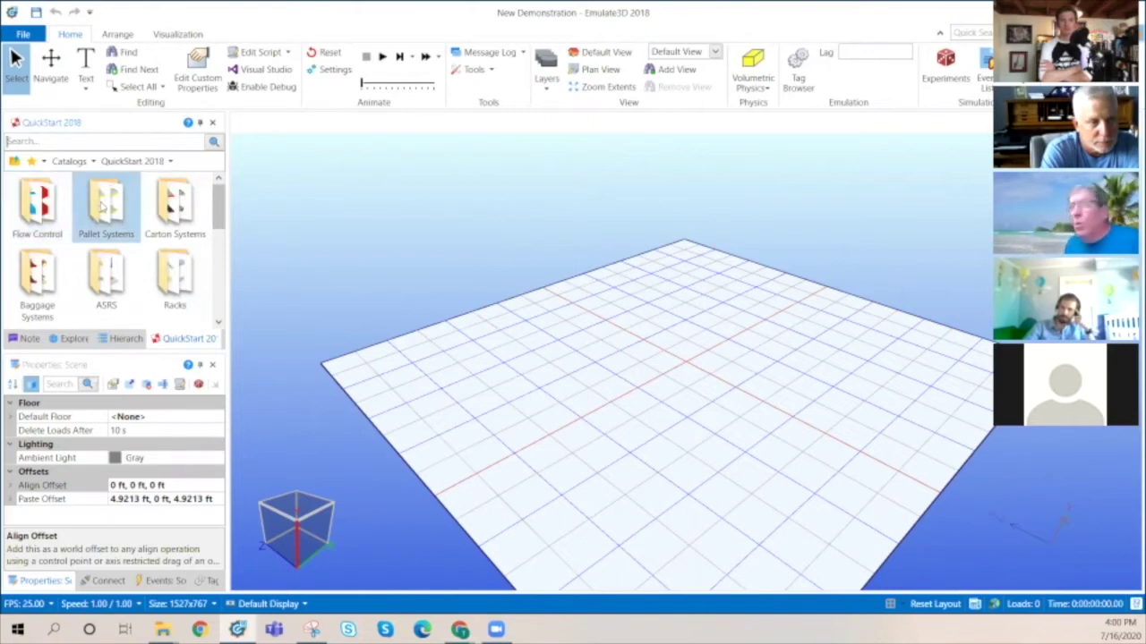
drag(31, 209, 484, 428)
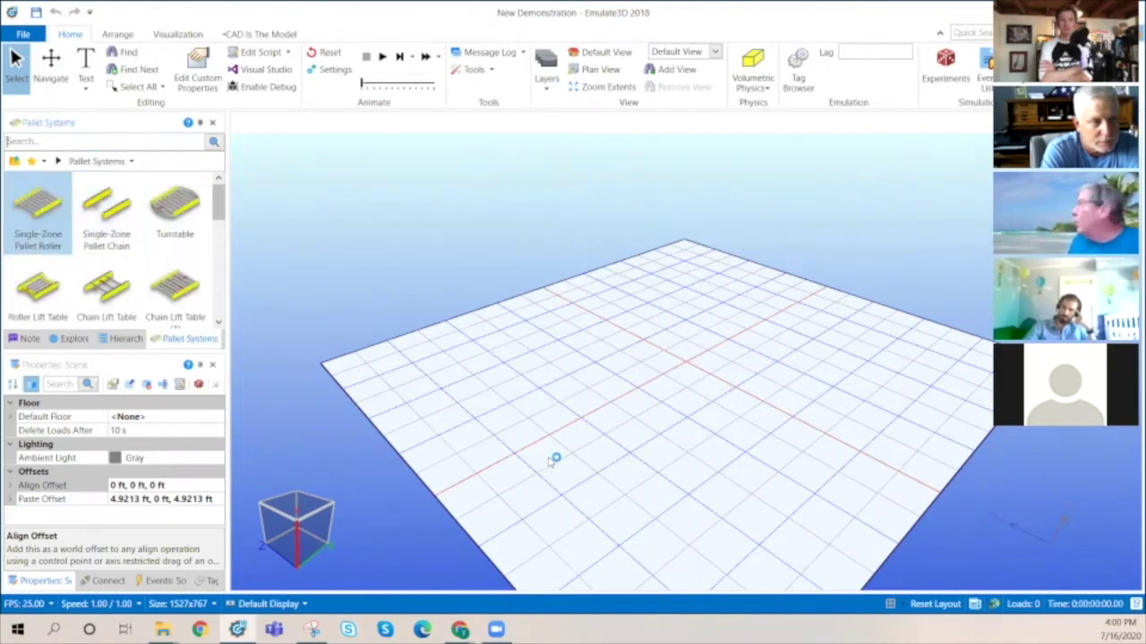
drag(553, 455, 424, 525)
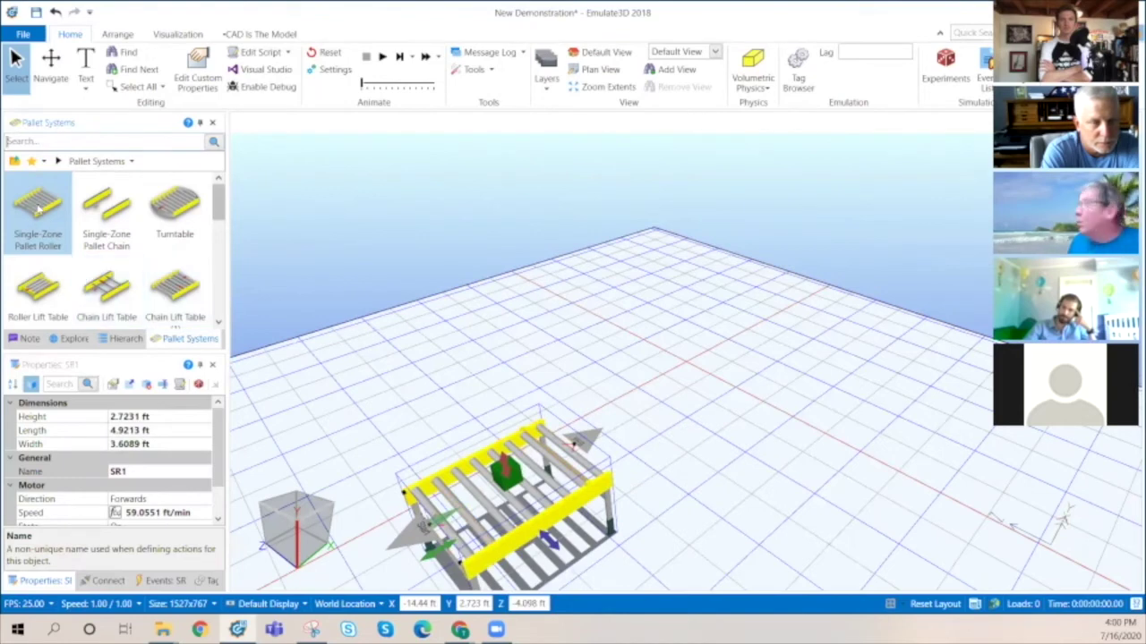
- Append five more Single-Zone Pallet Rollers to the end of the first one to form a straight conveyor line
click(39, 208)
click(38, 208)
click(38, 208)
click(38, 208)
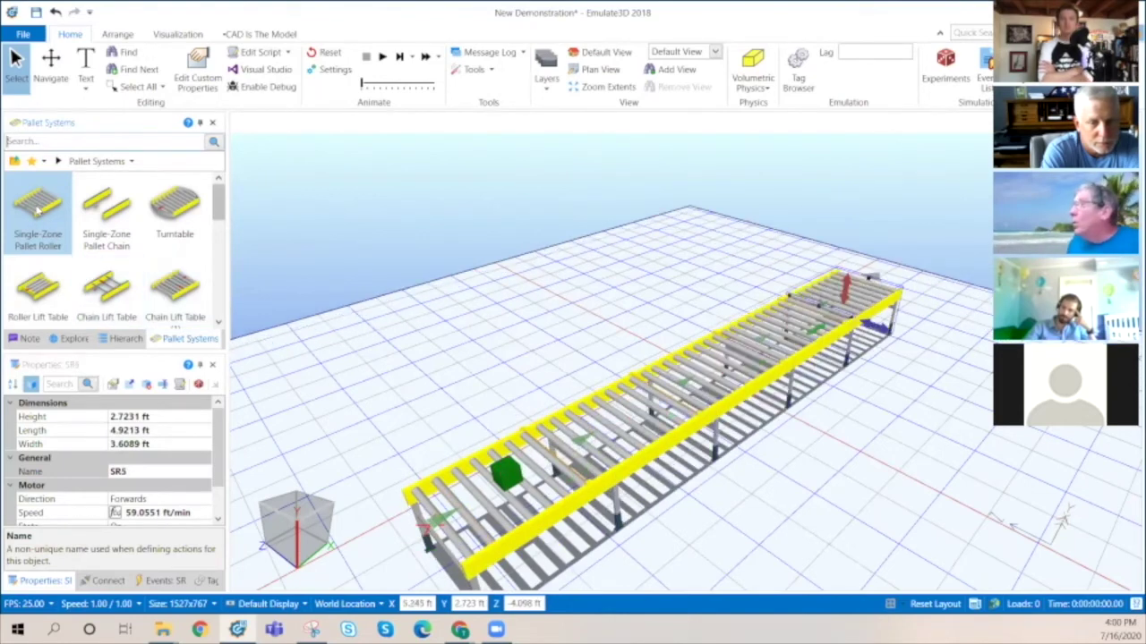
click(38, 209)
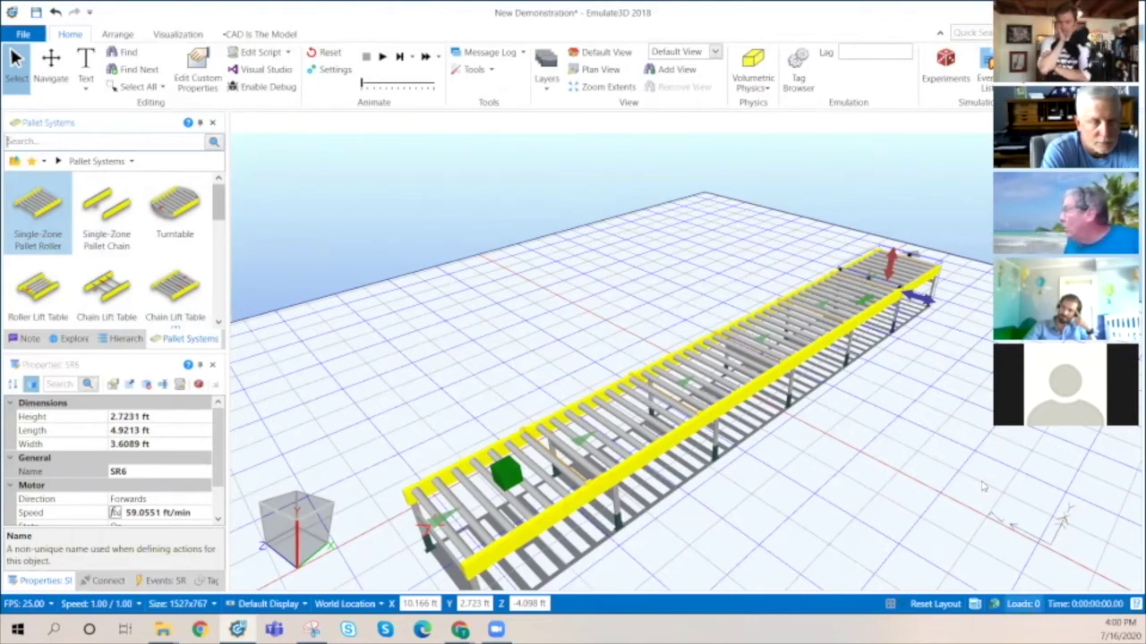
- Place a Pallet Wrapper from the Pallet Systems catalog over the conveyor line at about X 3 ft
right_drag(975, 491, 268, 177)
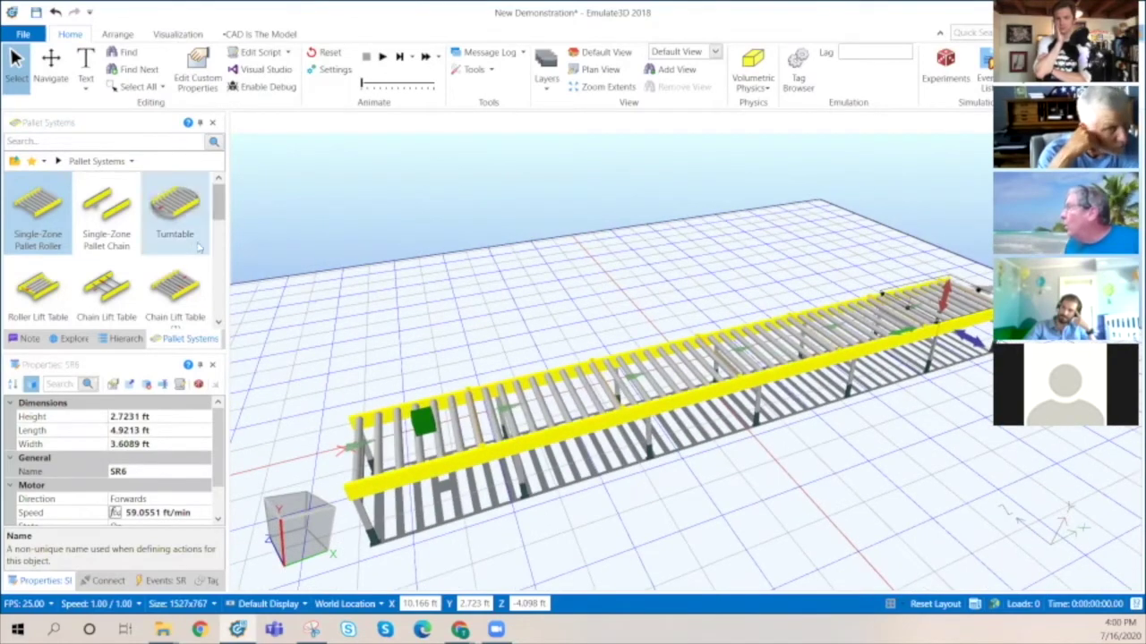
scroll(169, 242, down, 2)
drag(109, 277, 803, 347)
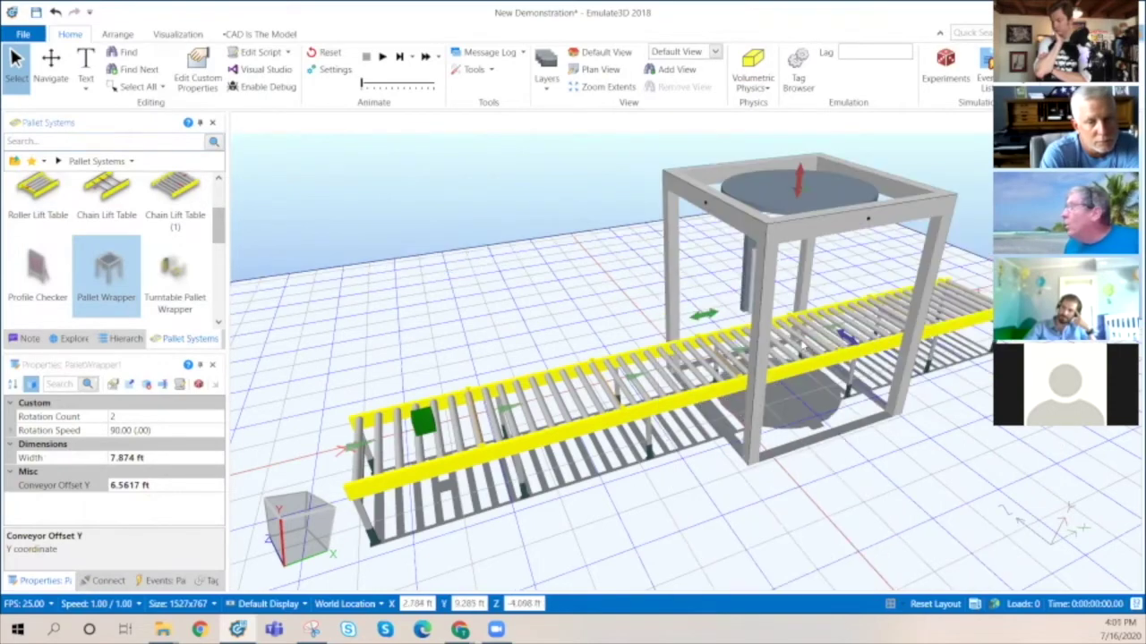
- Place a Profile Checker on the conveyor line upstream of the Pallet Wrapper, at about X -6.6 ft
scroll(57, 206, down, 2)
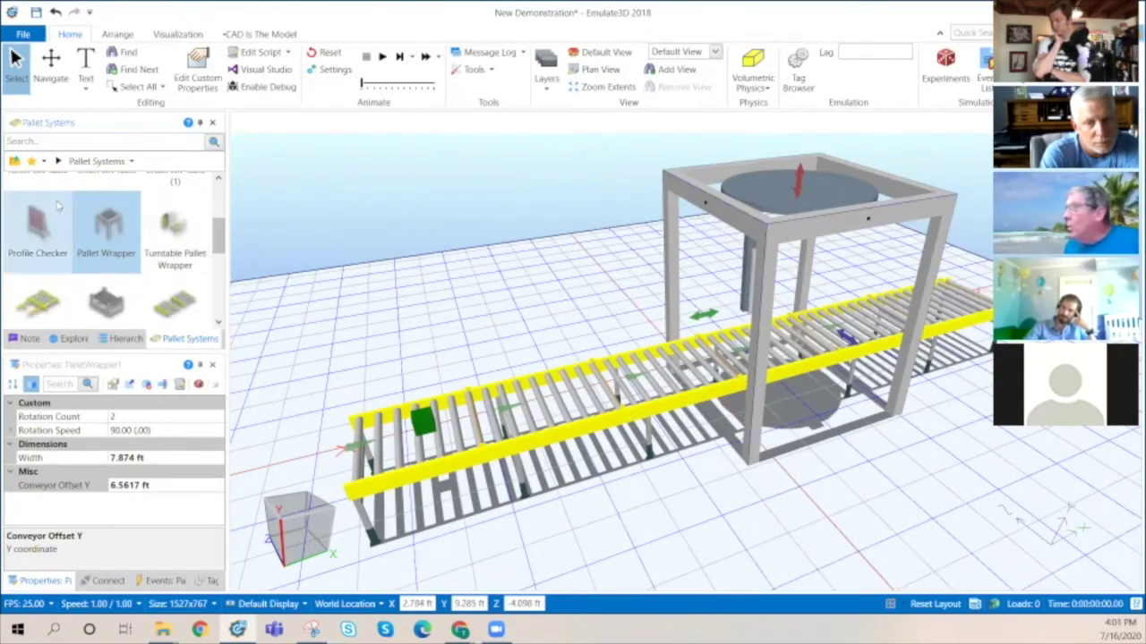
drag(34, 222, 582, 326)
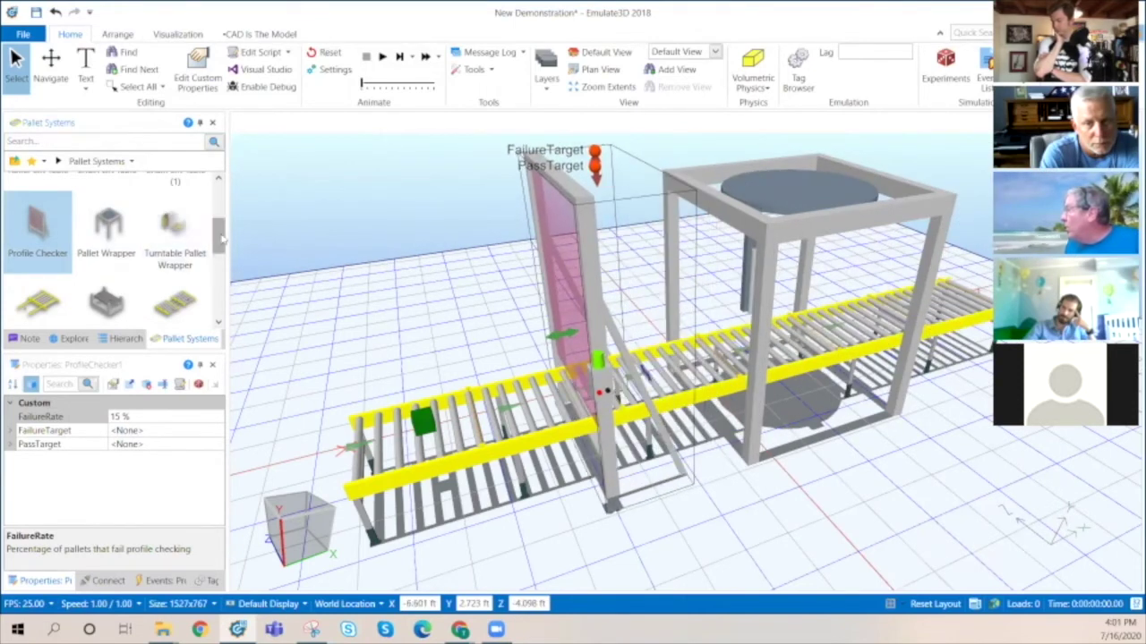
scroll(143, 233, down, 1)
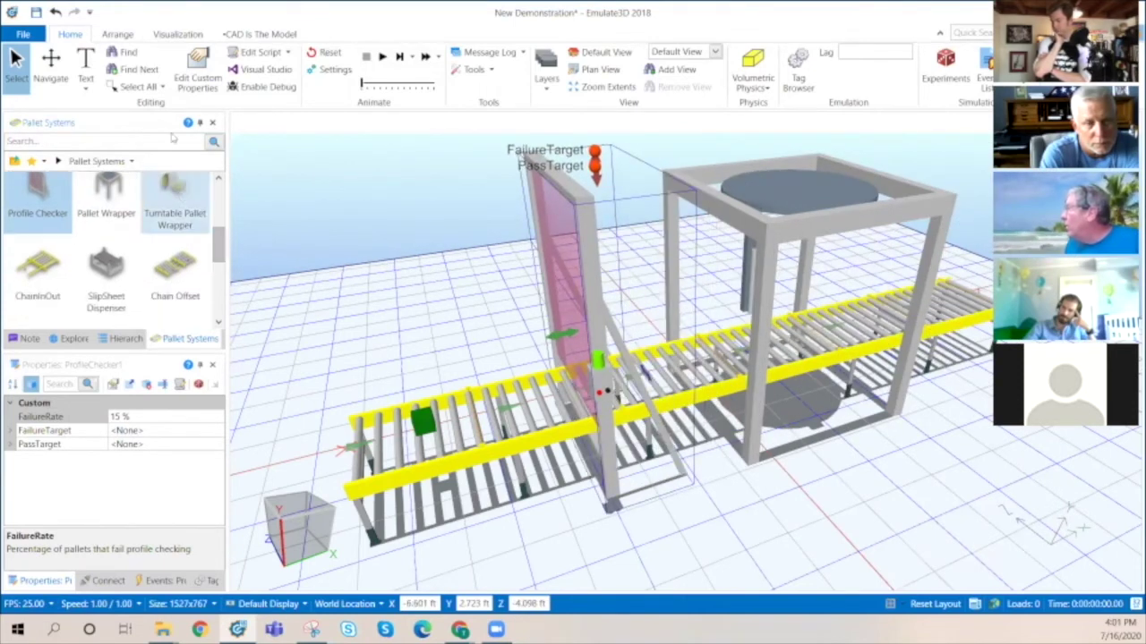
- Run the pallet conveyor simulation and reset the model, dismissing the Epson printer pop-ups
click(383, 57)
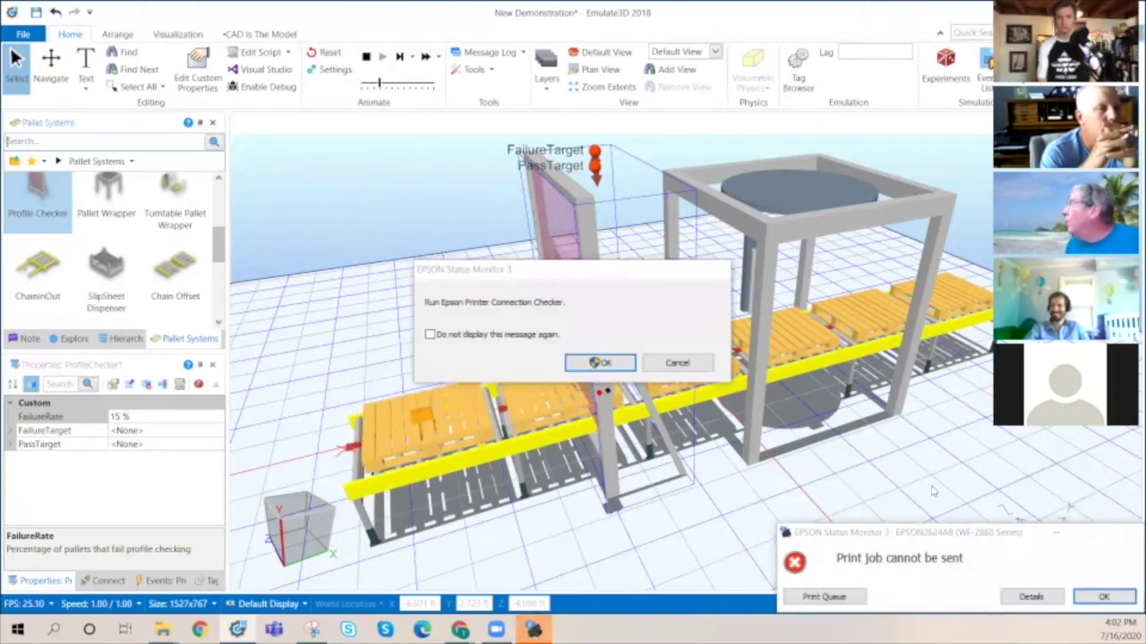
click(684, 365)
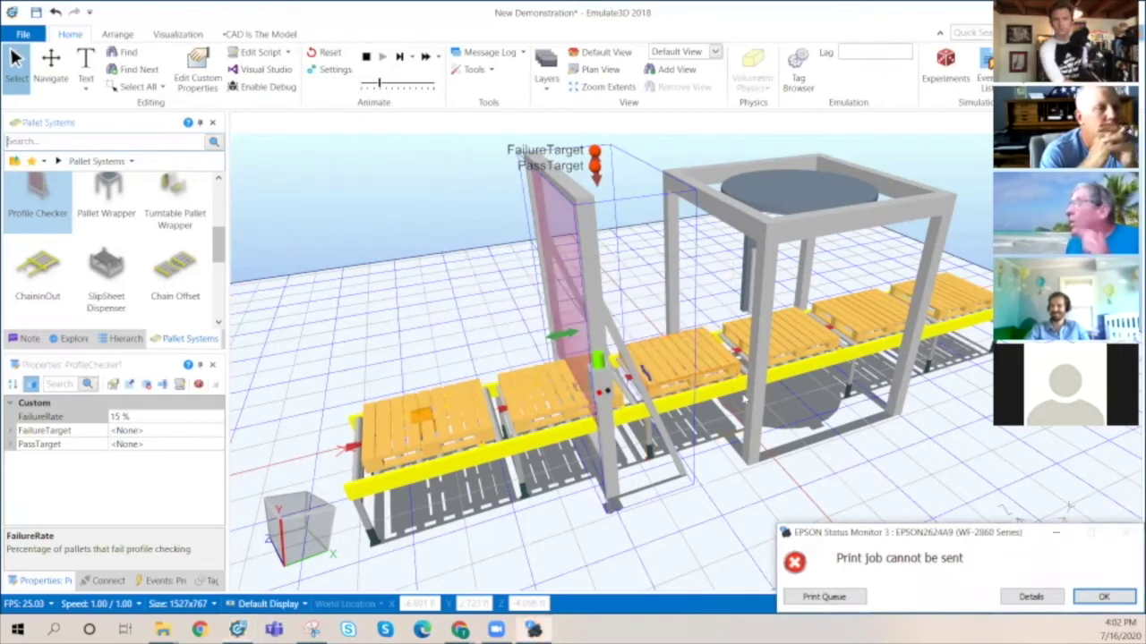
click(1103, 597)
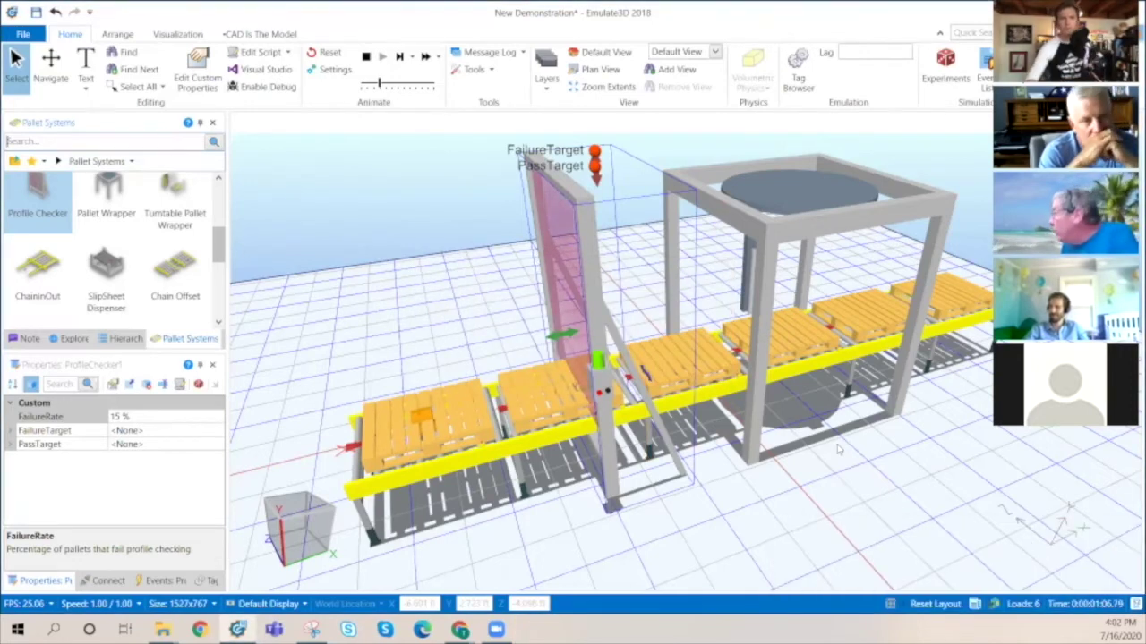
right_drag(839, 450, 797, 436)
right_drag(636, 351, 635, 355)
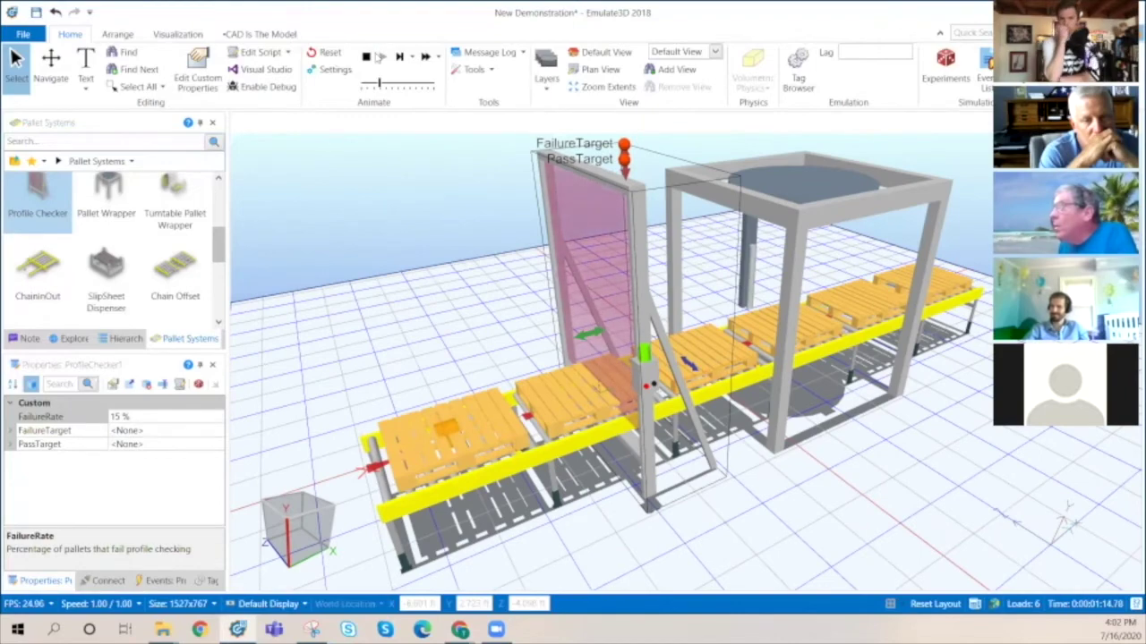
click(324, 52)
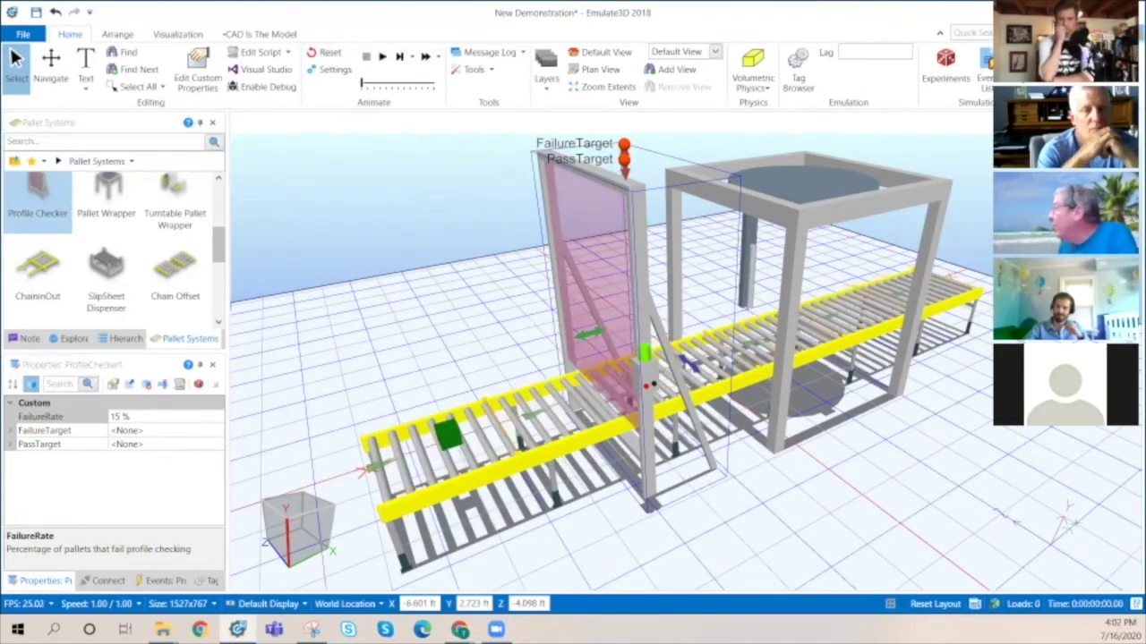
- Cancel the Epson Printer Connection Checker prompt and dismiss the printer status message over the model
scroll(690, 367, down, 4)
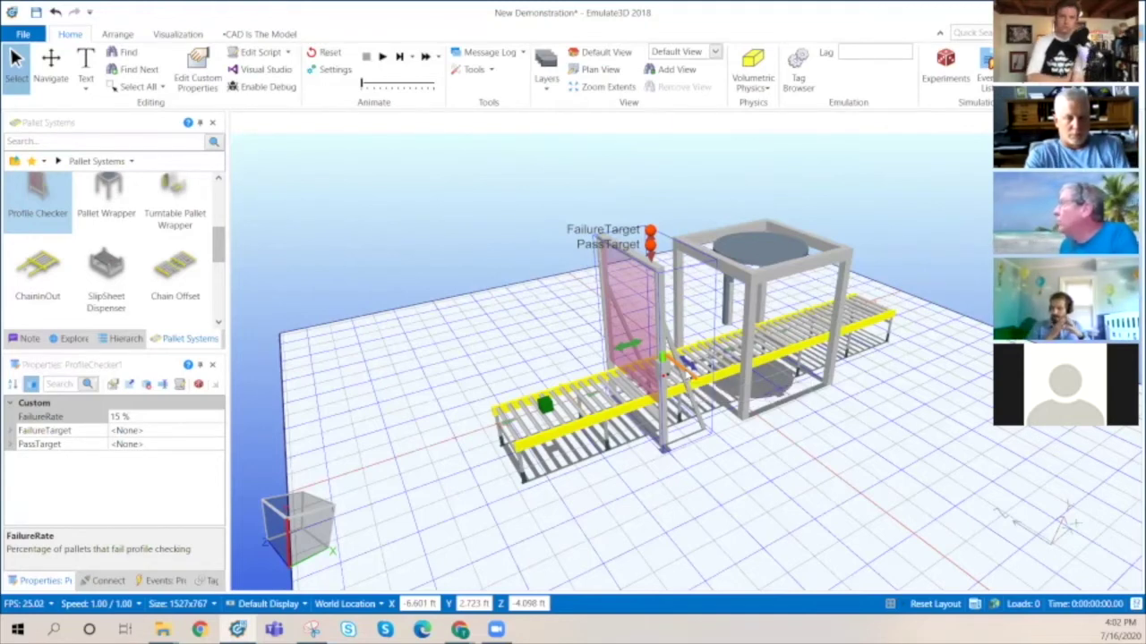
scroll(653, 358, up, 2)
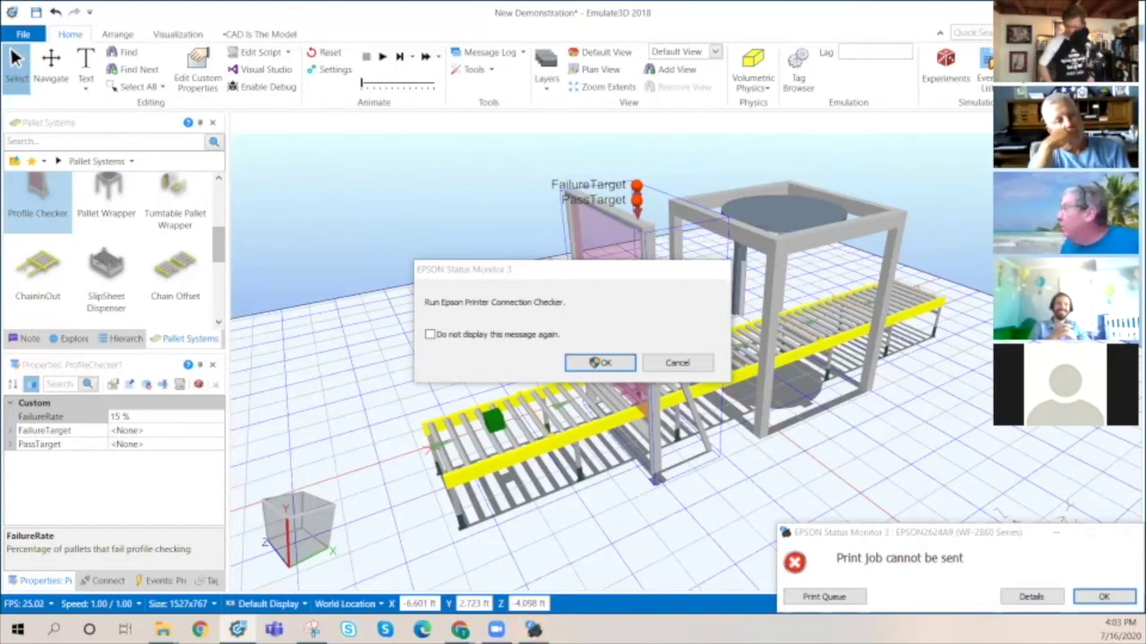
click(670, 369)
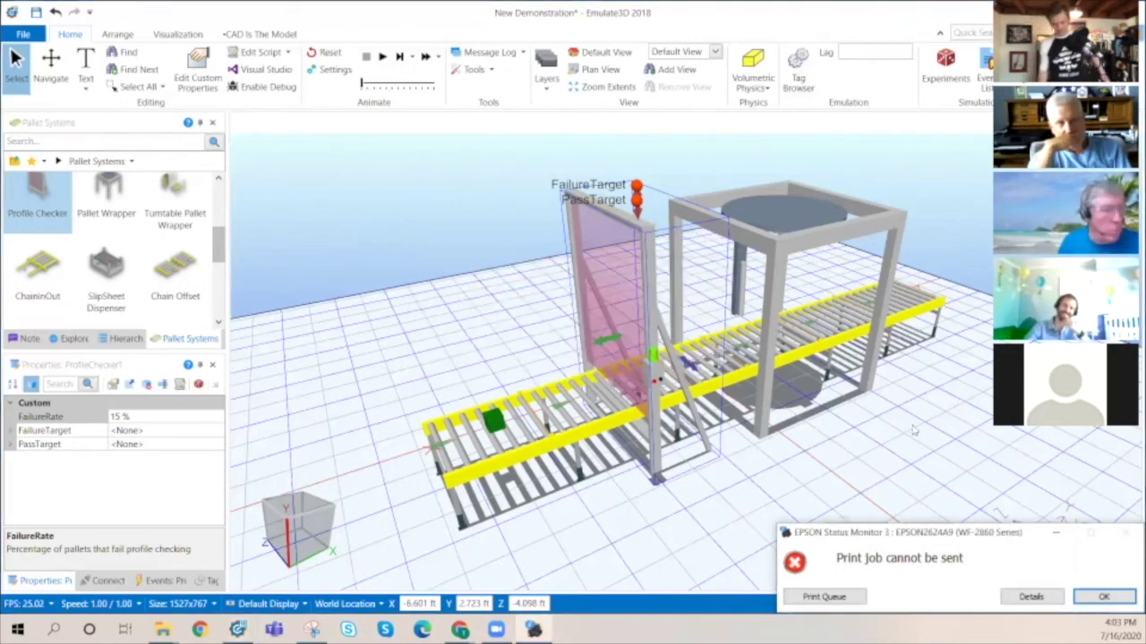
click(1101, 597)
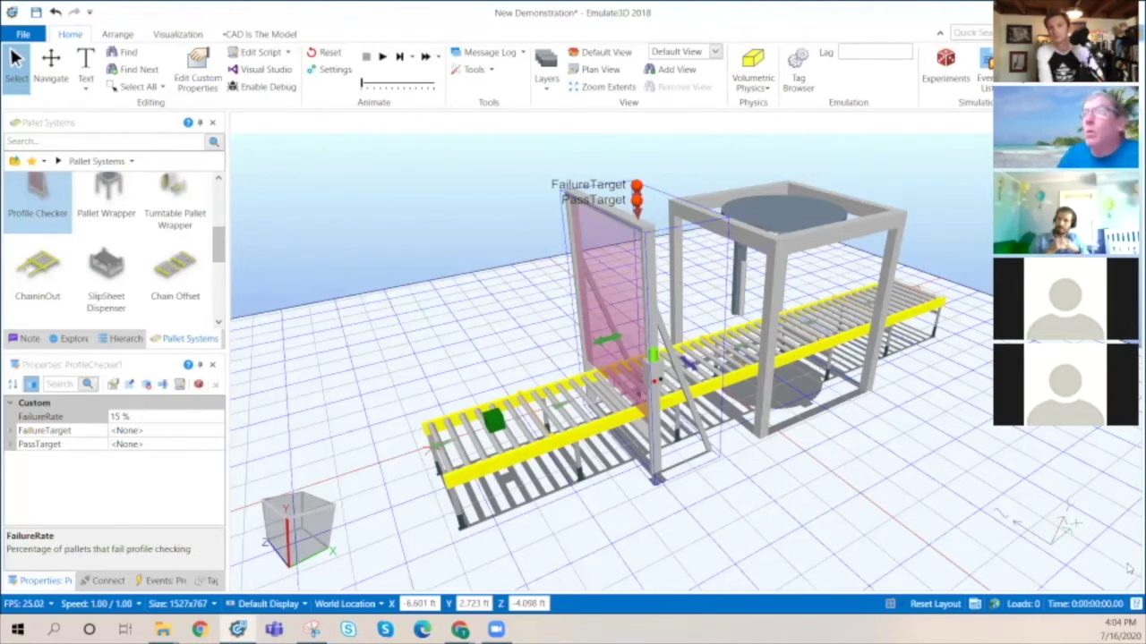
- Open the Tag Browser, start a new server connection and examine the available bus and protocol options
click(796, 65)
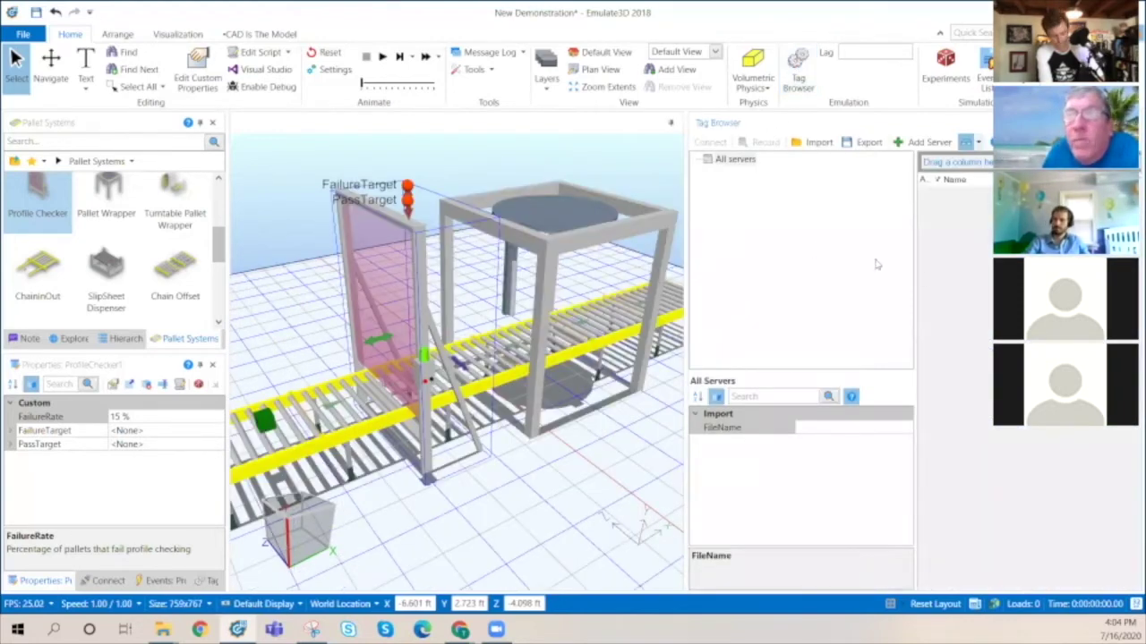
click(738, 162)
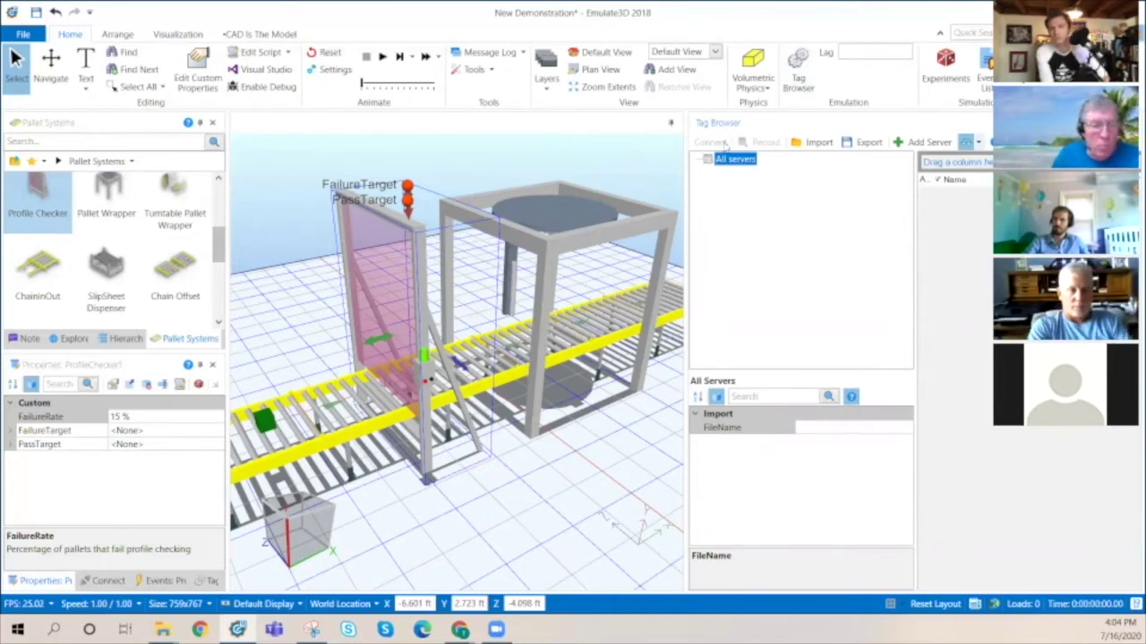
click(917, 145)
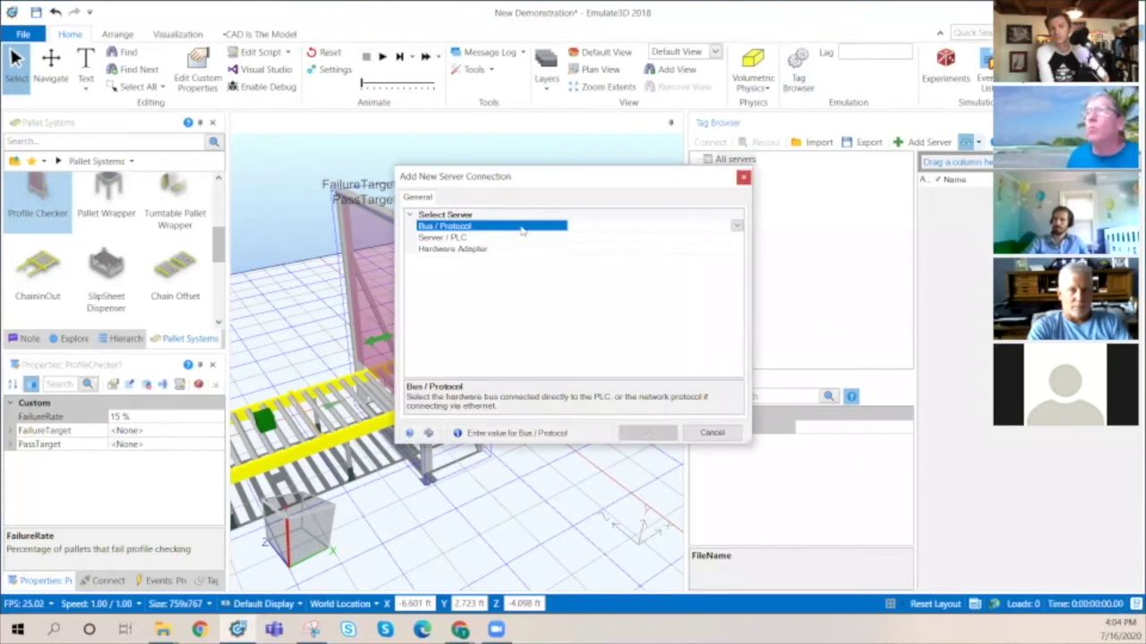
click(737, 227)
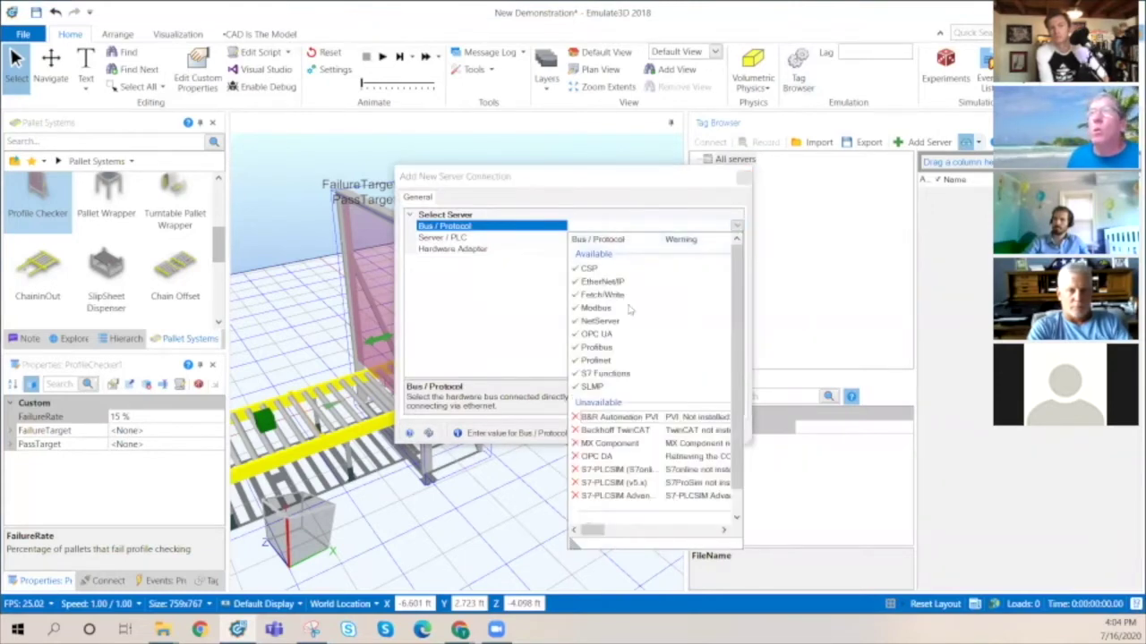
click(510, 304)
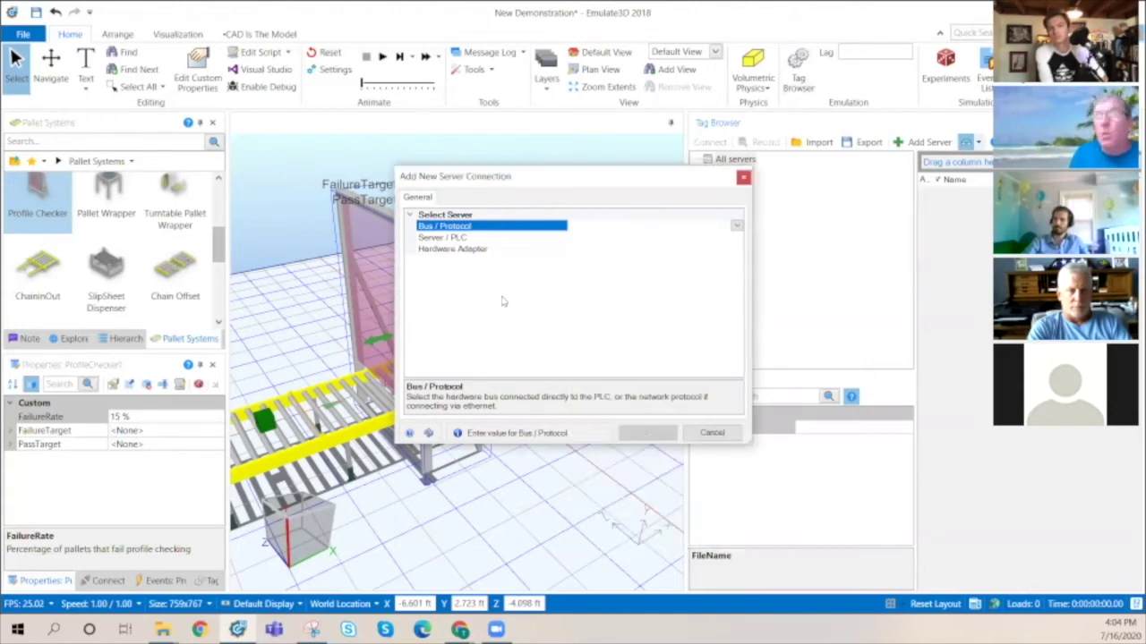
- Examine the Server / PLC options, try Allen Bradley for the new connection, and close the dialog without adding a server
click(723, 238)
click(736, 237)
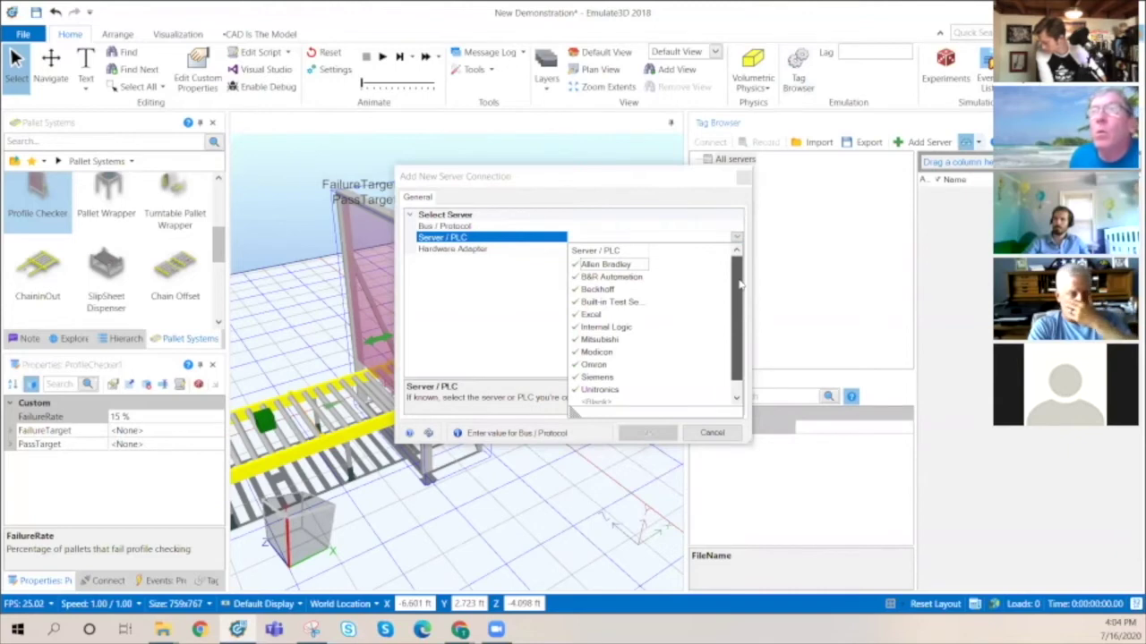
key(Return)
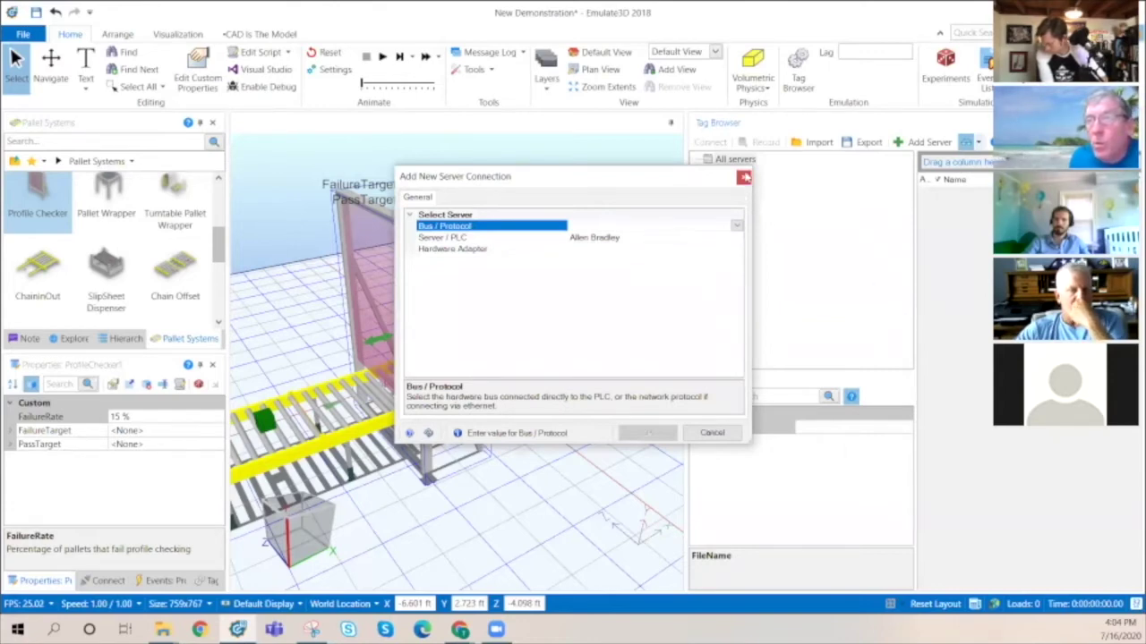
click(744, 177)
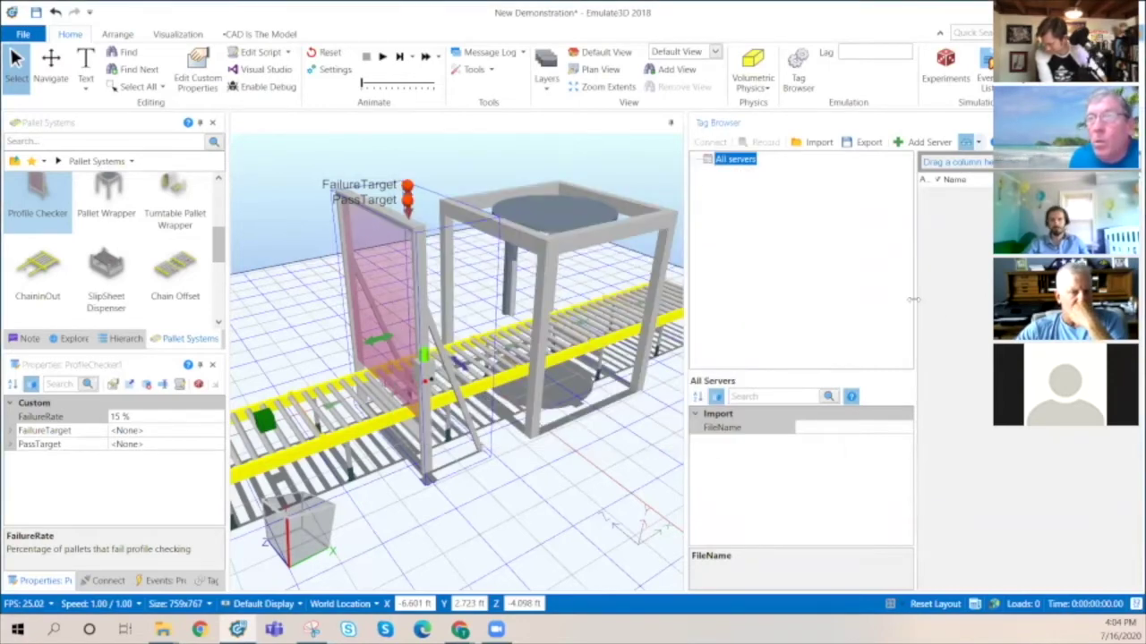
- Widen the tag list in the Tag Browser and dismiss the Epson printer pop-ups
drag(895, 295, 819, 303)
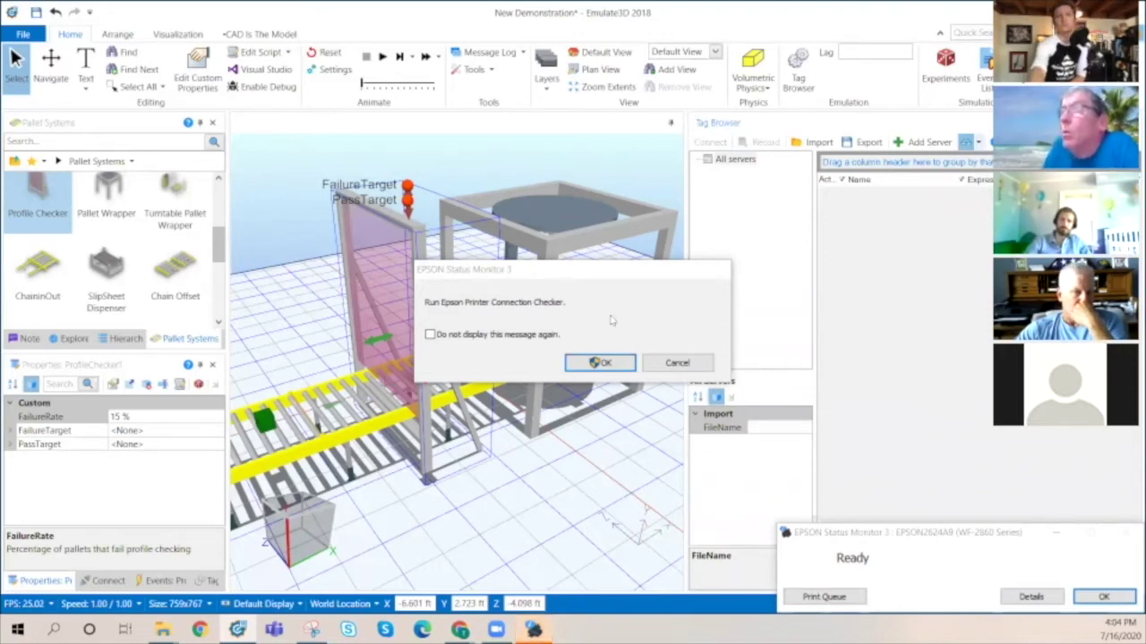
click(677, 363)
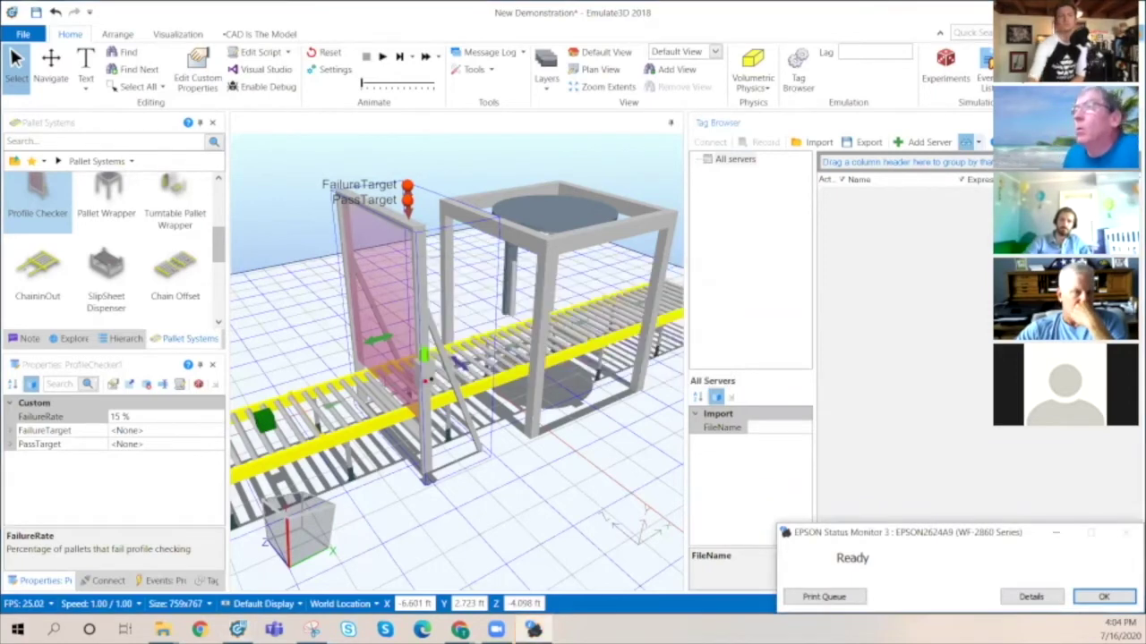
click(1103, 596)
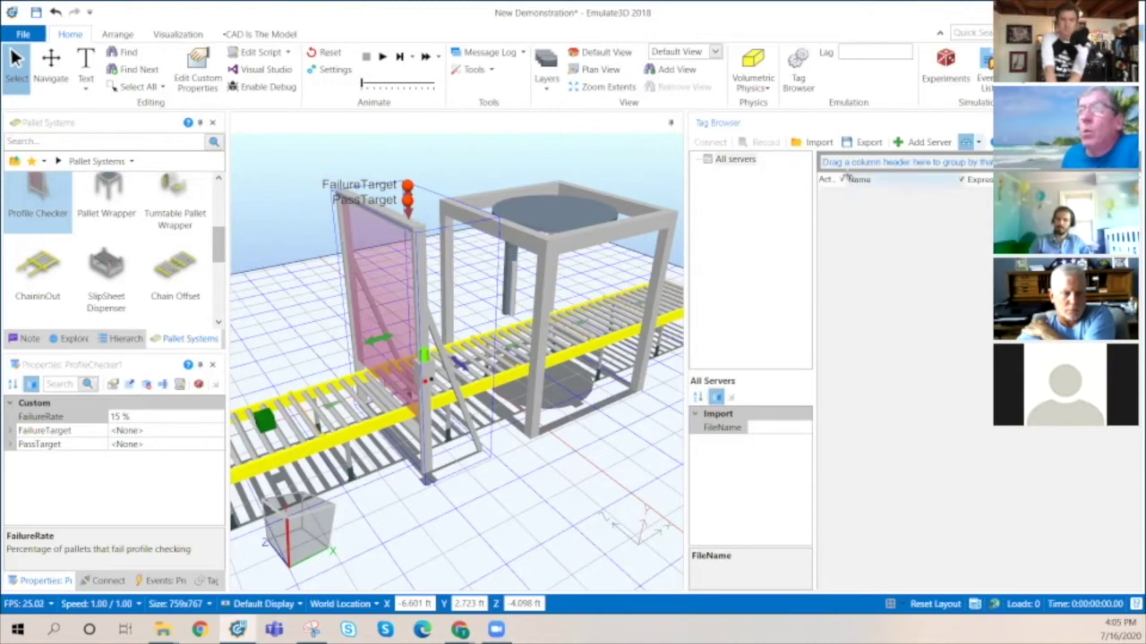
- Examine the Server / PLC and Hardware Adapter options for a new server connection, and close the dialog and the Tag Browser
click(906, 144)
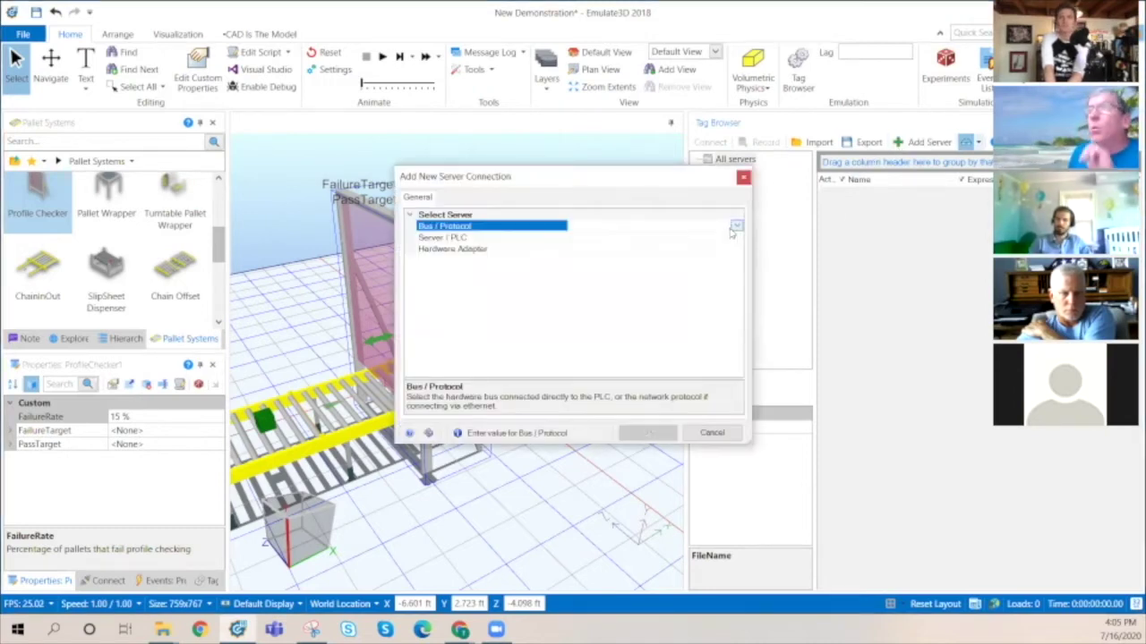
click(736, 238)
click(736, 238)
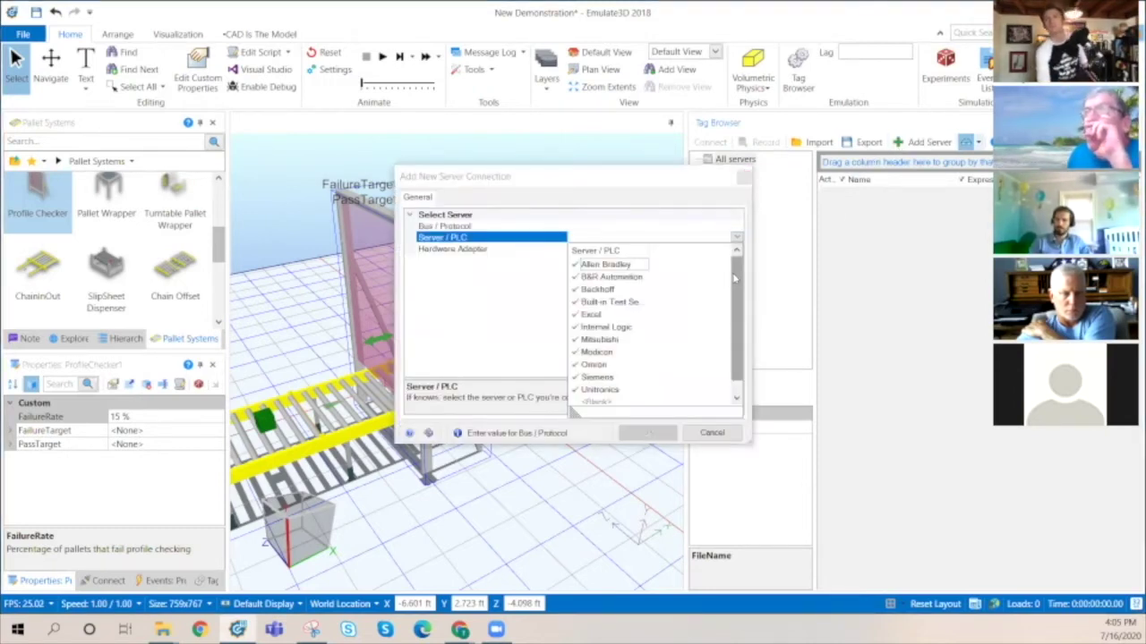
click(493, 295)
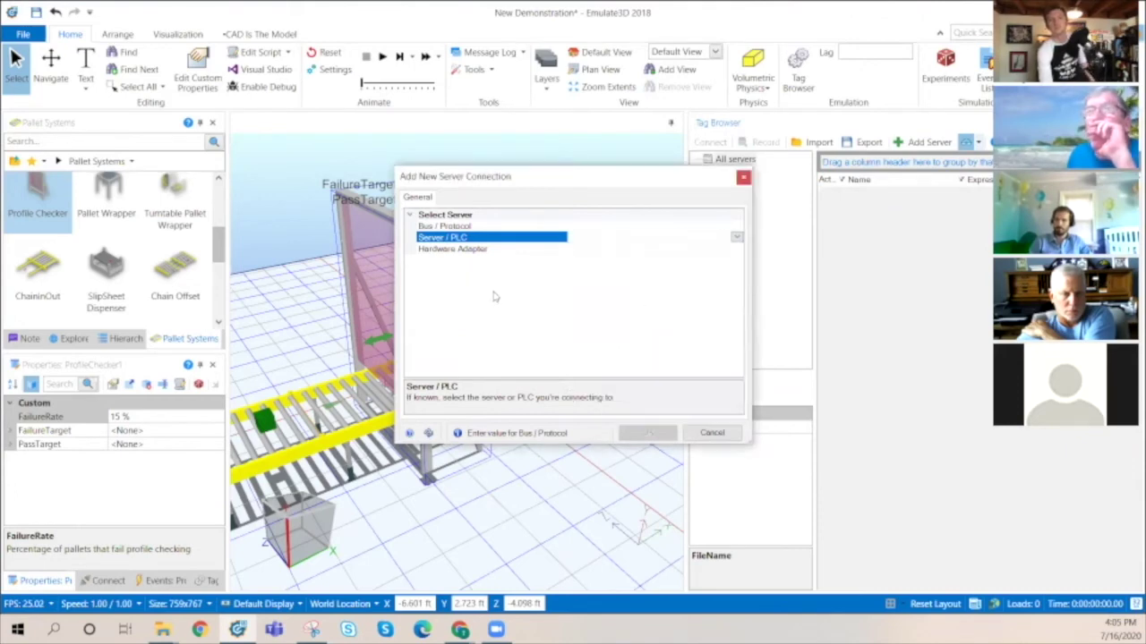
click(732, 248)
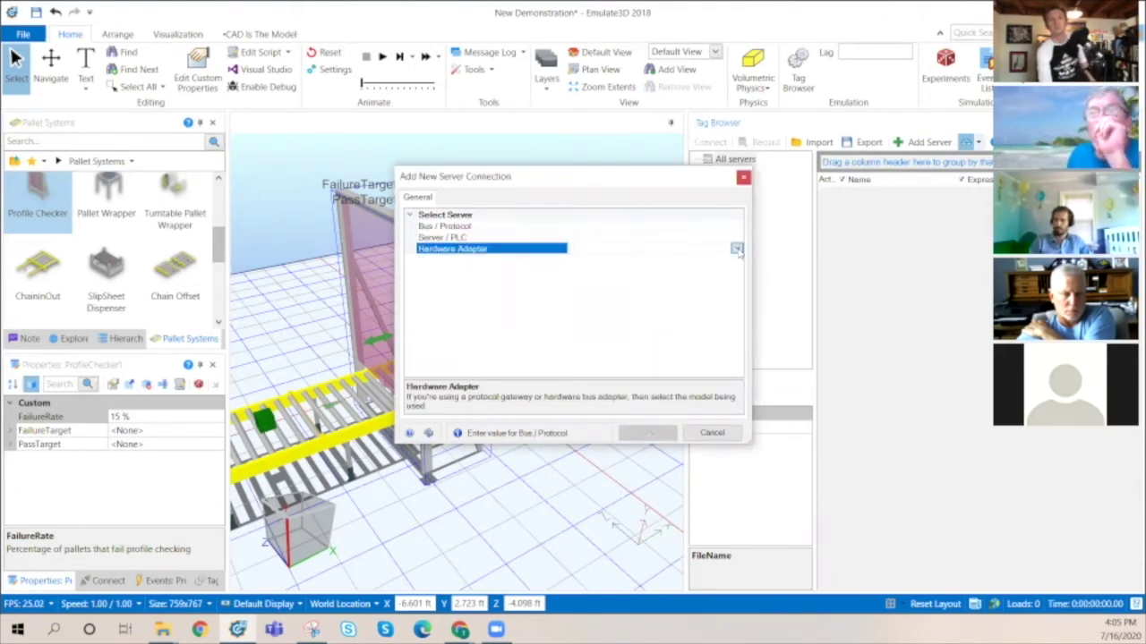
click(735, 248)
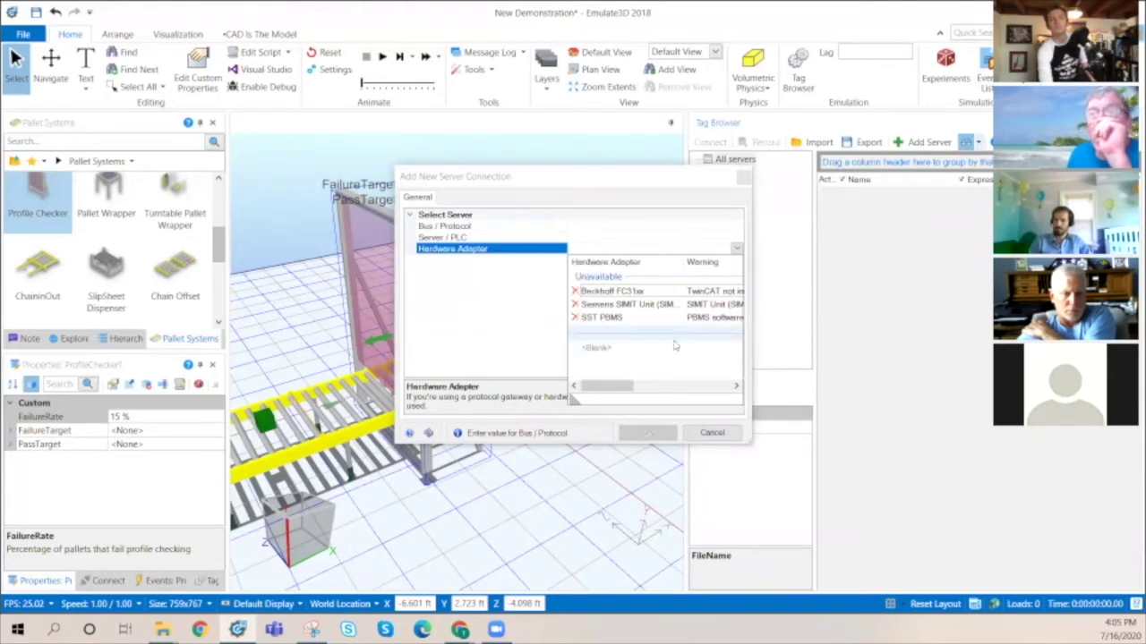
click(512, 285)
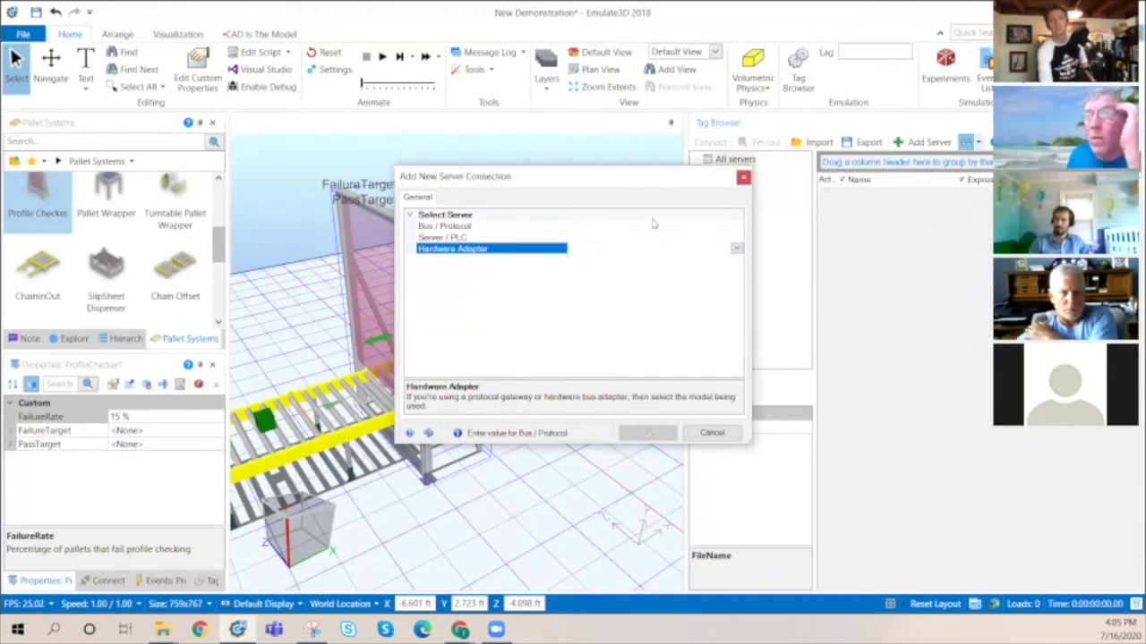
click(743, 179)
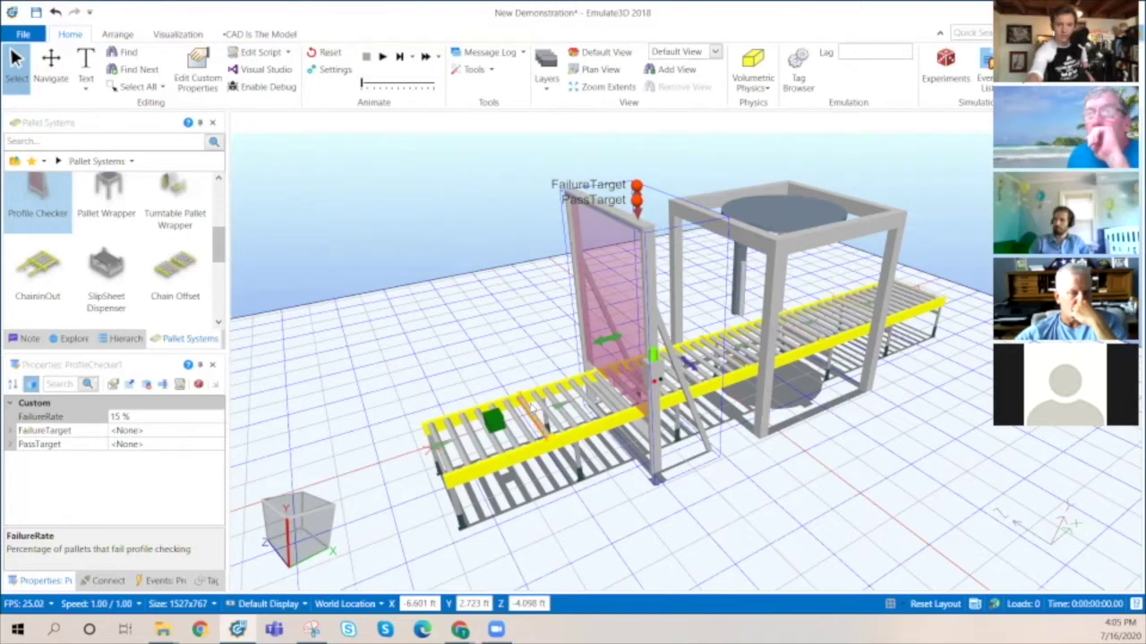
- Delete all the roller conveyors together with the Profile Checker and the Pallet Wrapper from the scene
click(536, 454)
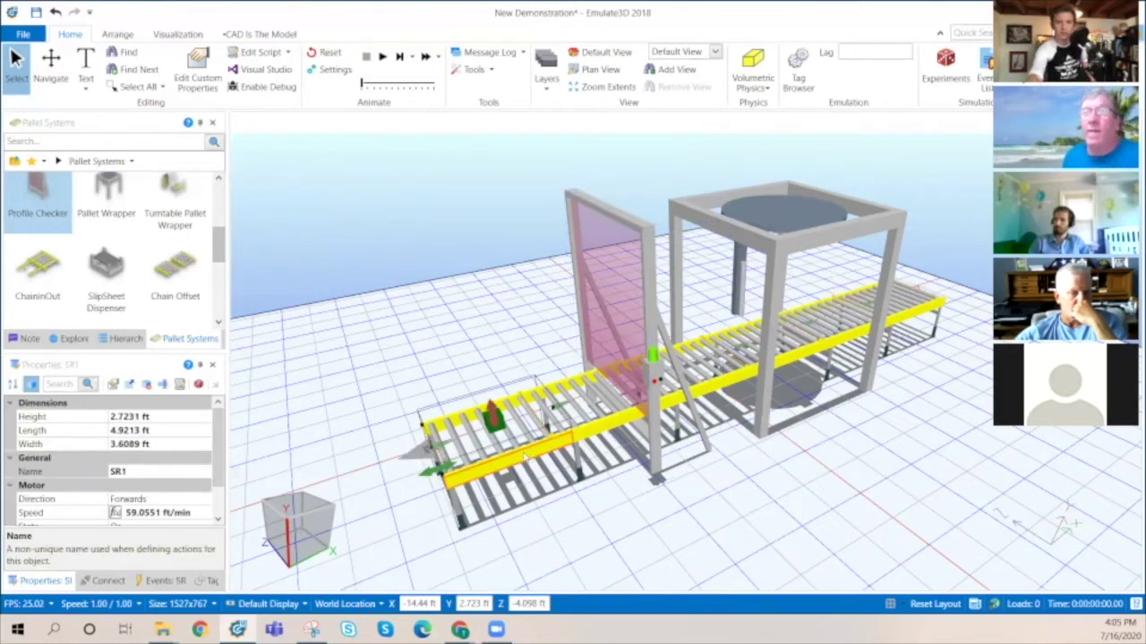
key(Delete)
click(696, 376)
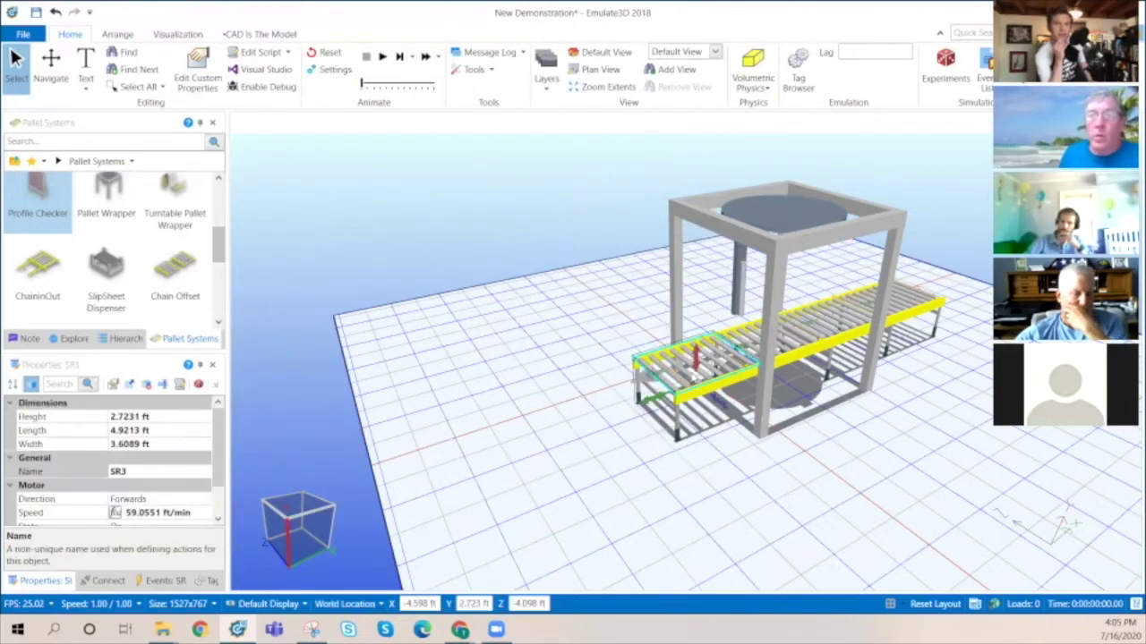
key(Delete)
click(808, 359)
key(Delete)
click(849, 336)
key(Delete)
click(917, 315)
key(Delete)
scroll(719, 386, down, 2)
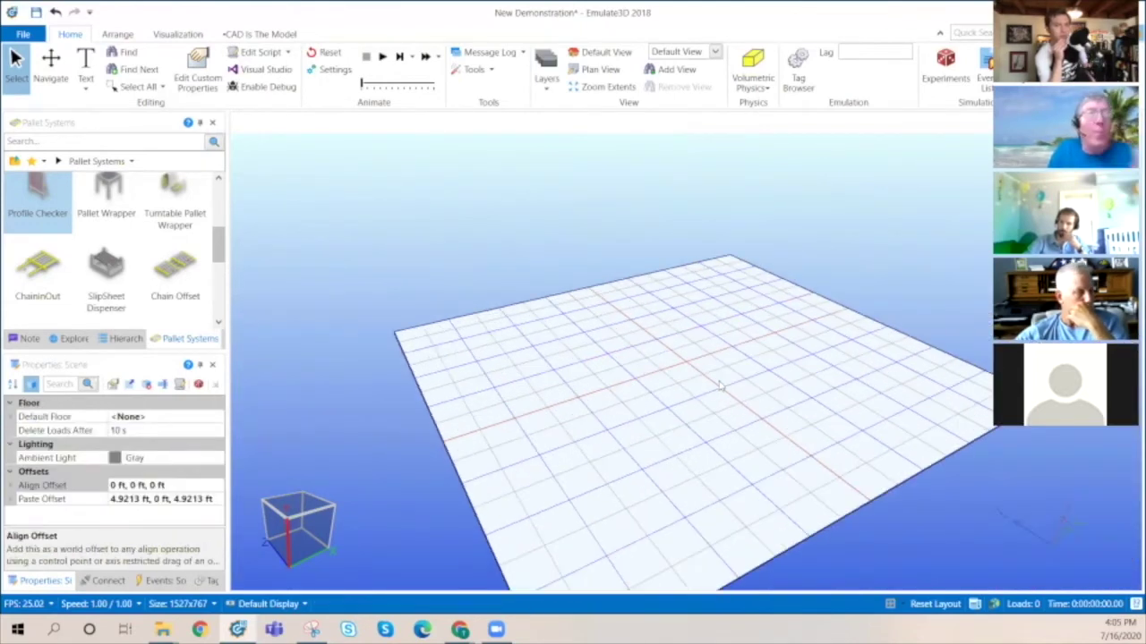
scroll(720, 386, up, 3)
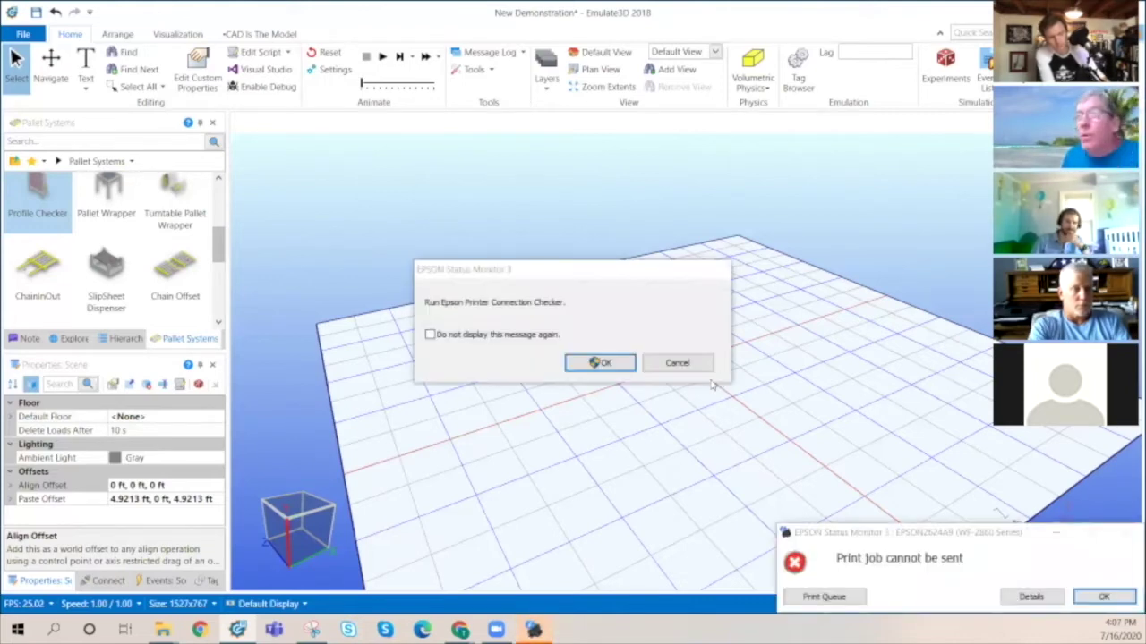
- Cancel the repeated Epson Printer Connection Checker prompts and dismiss the printer status messages each time
click(677, 362)
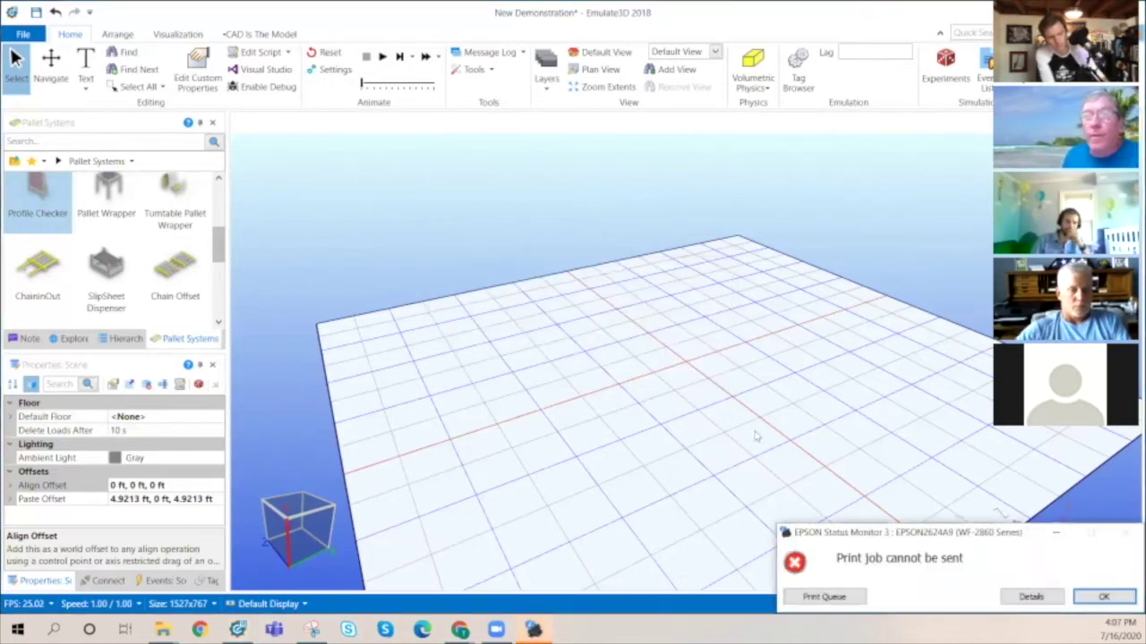
click(1103, 596)
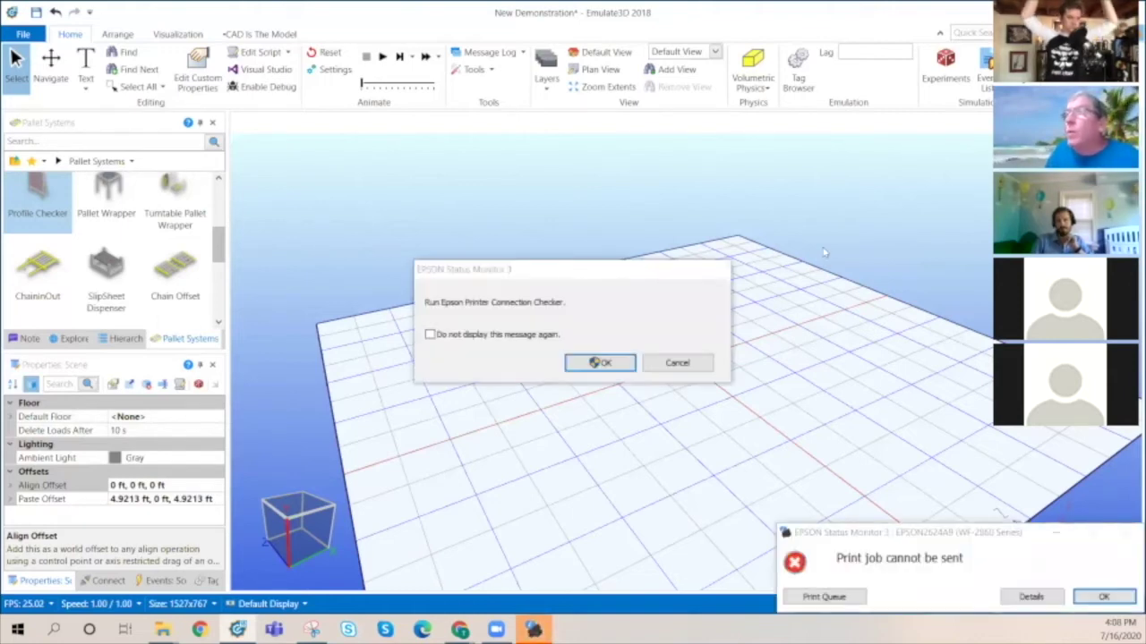
click(680, 362)
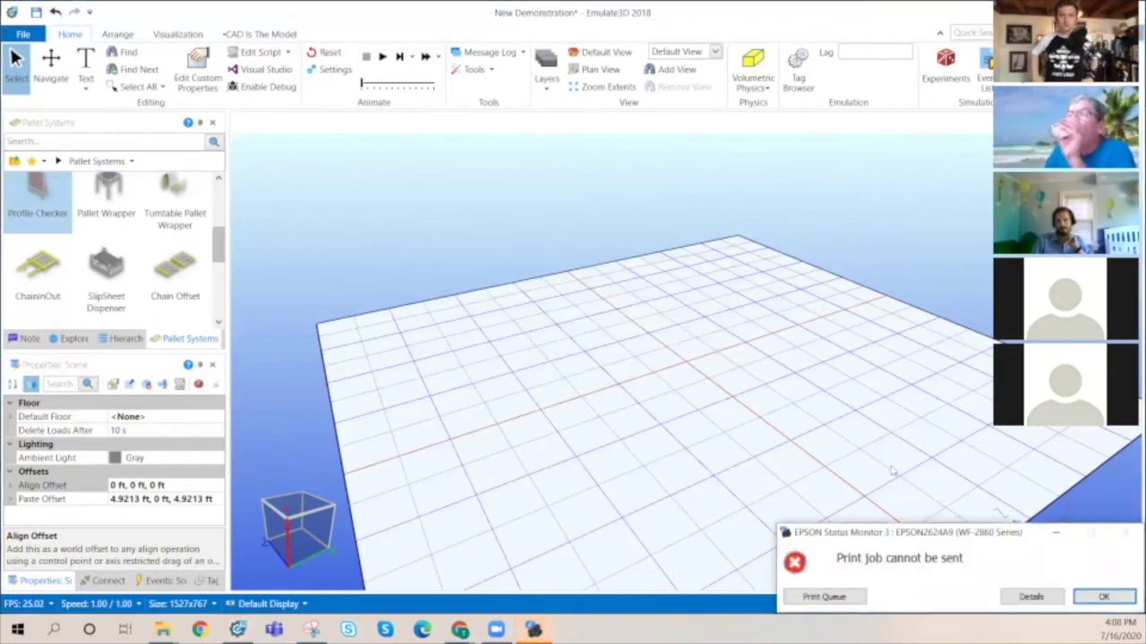
click(1104, 597)
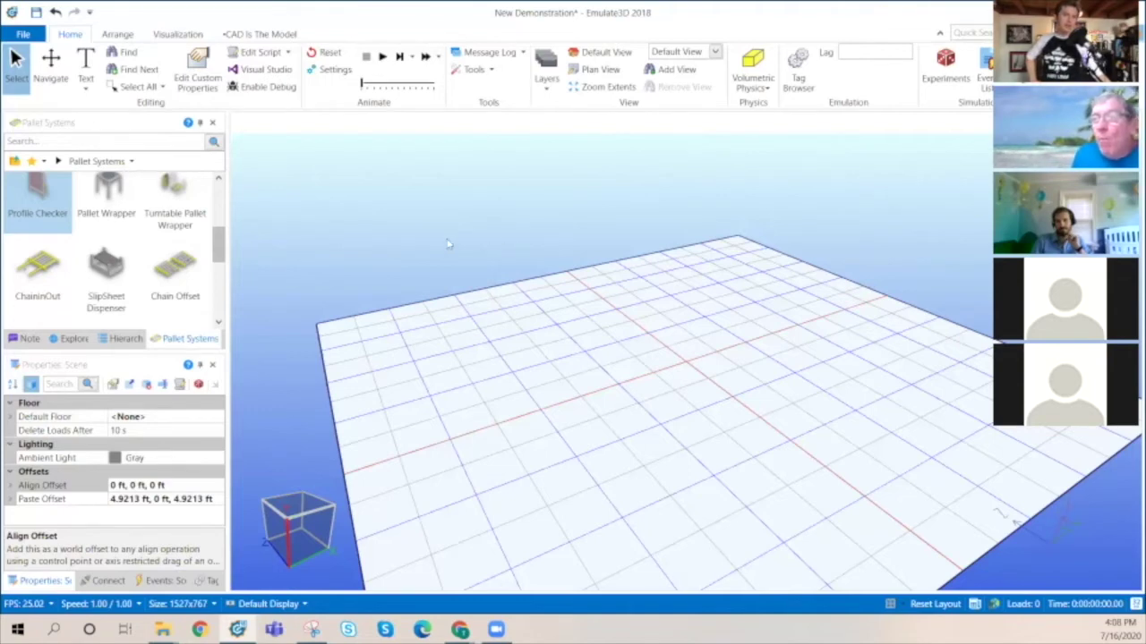
- Return to the QuickStart 2018 catalog and look over the sensor types among the CAD Is The Model aspects
click(17, 159)
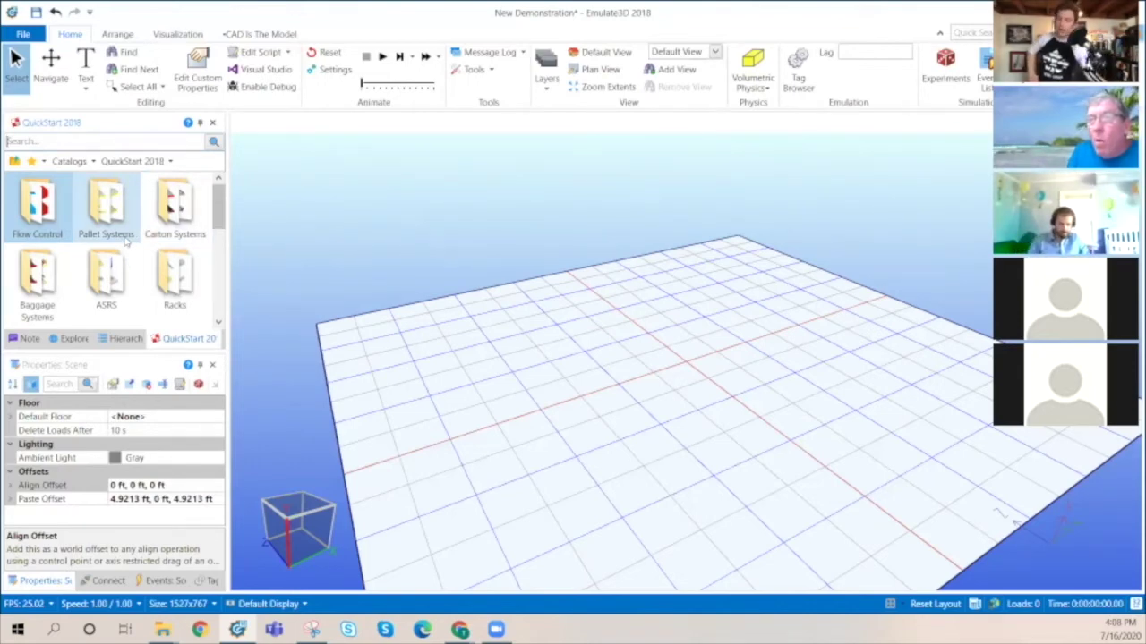
click(253, 34)
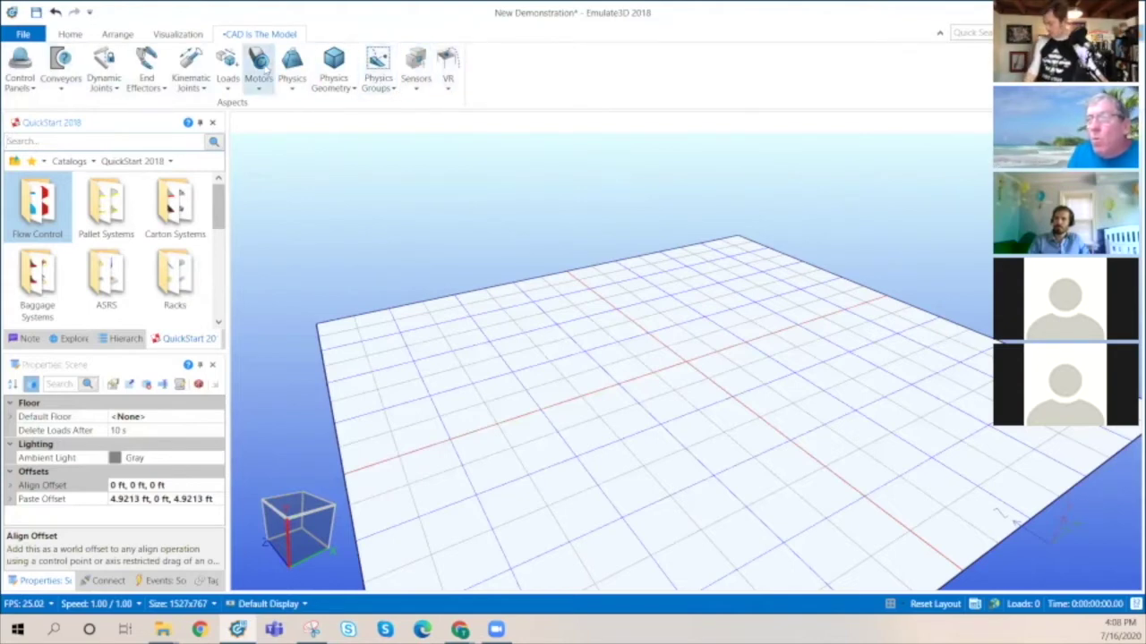
click(415, 79)
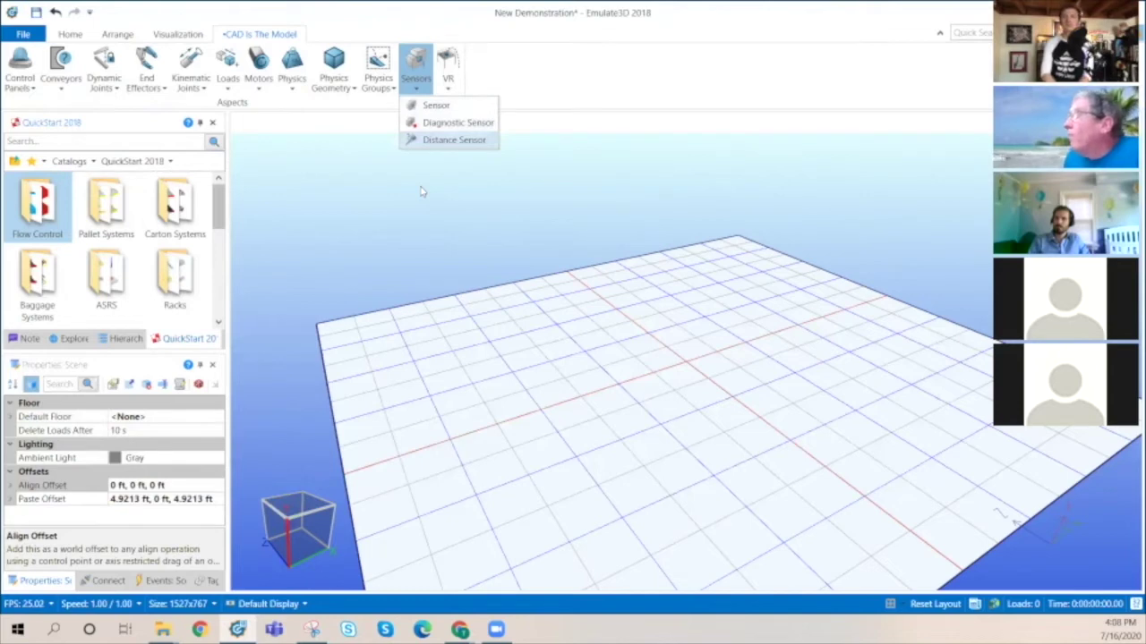
click(575, 184)
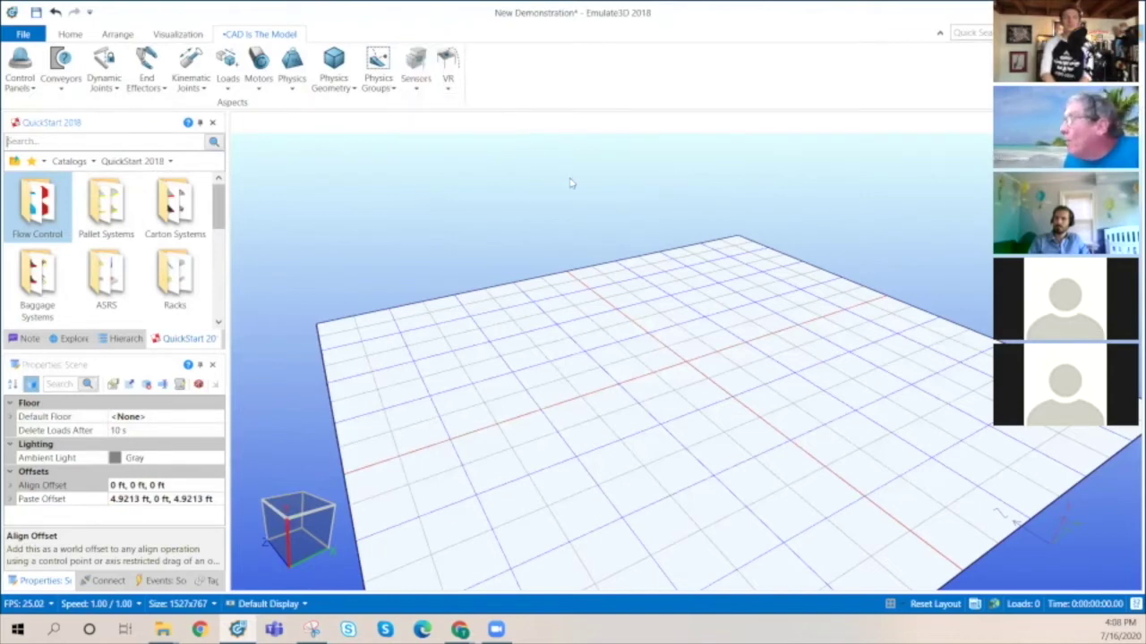
- Add a Box from the Basic objects and move it across the floor to about X -1 ft, Z -2.8 ft
right_click(577, 383)
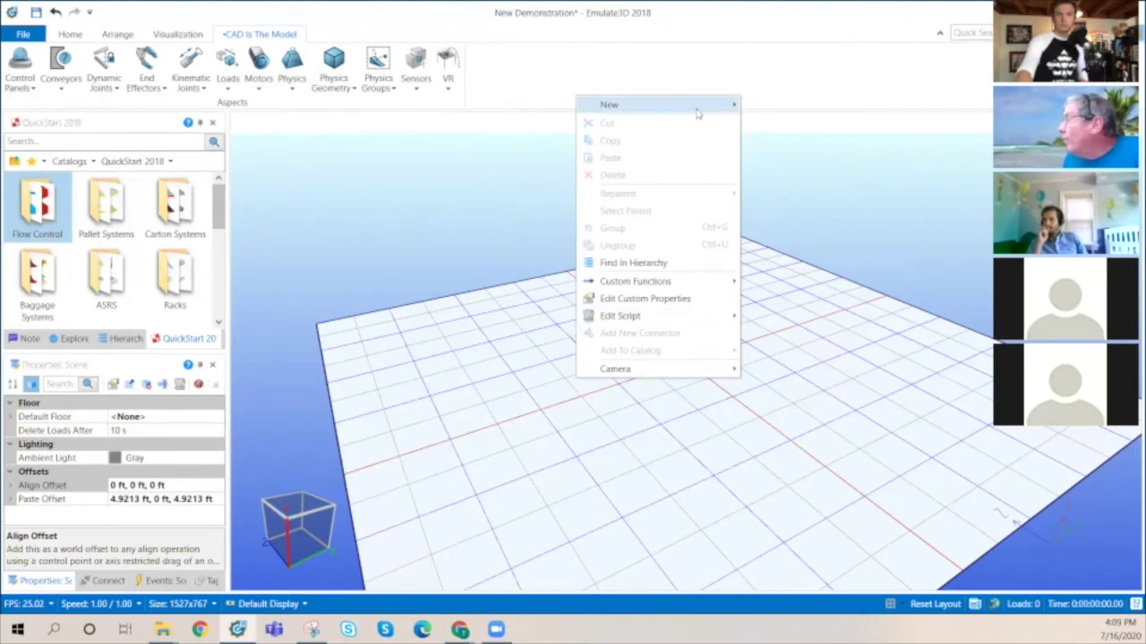
mouse_move(697, 114)
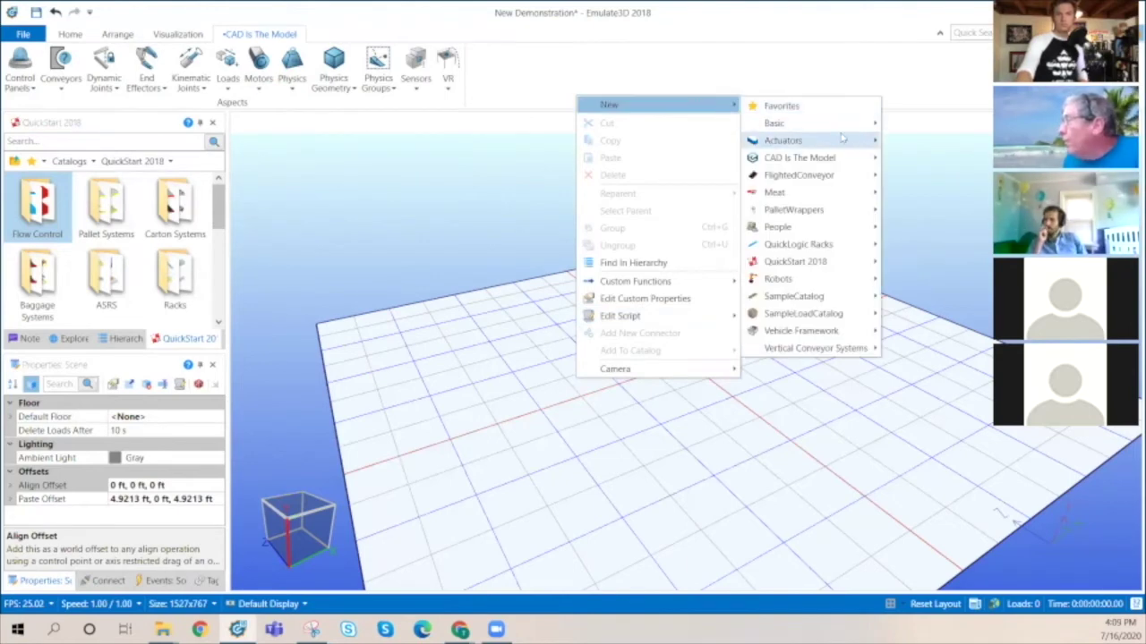
mouse_move(842, 134)
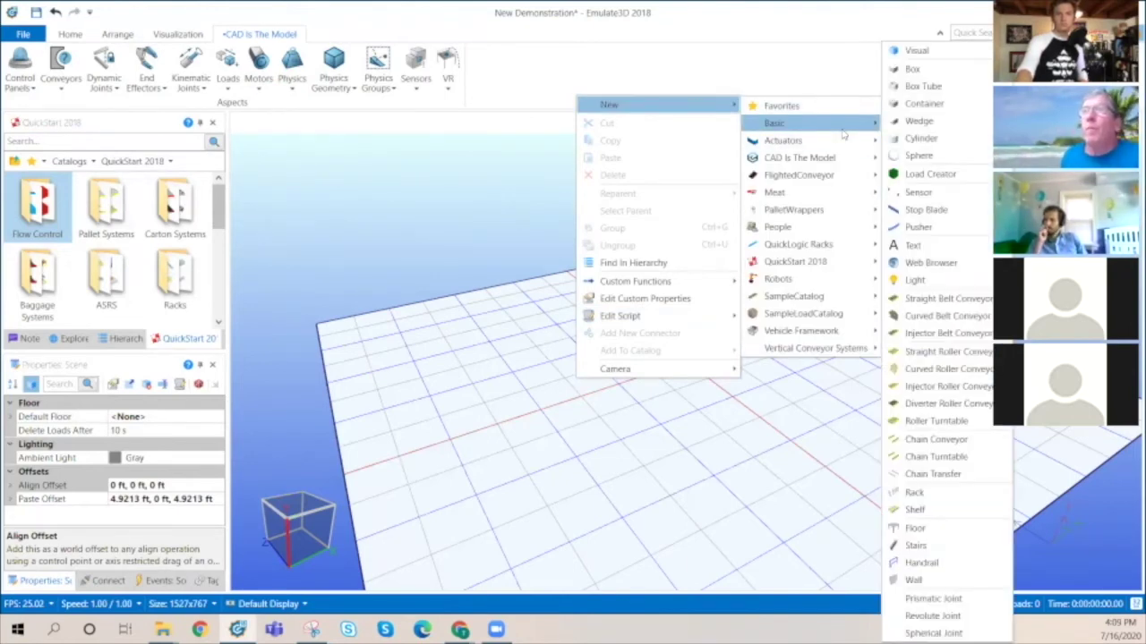
click(912, 69)
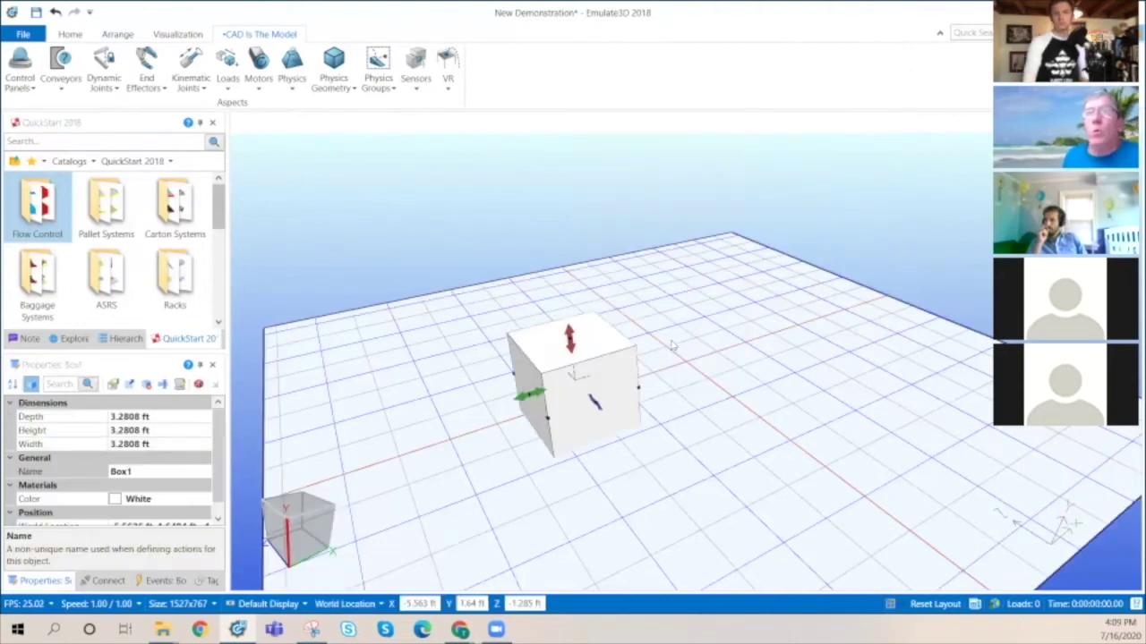
drag(580, 394, 703, 365)
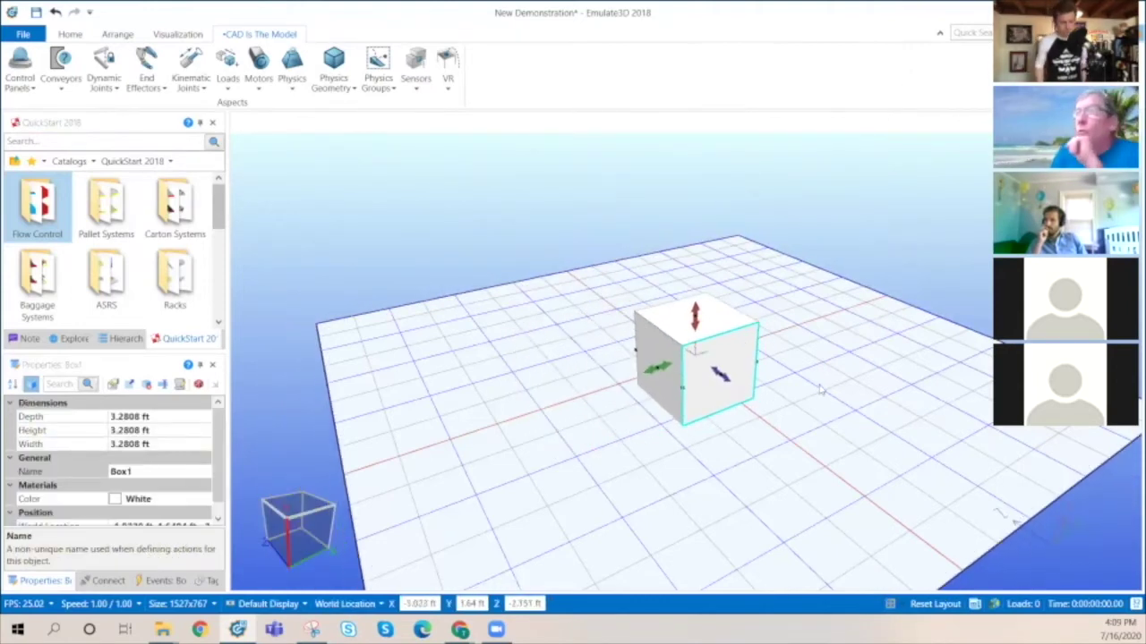
- Set the box's material color to Gold
click(817, 391)
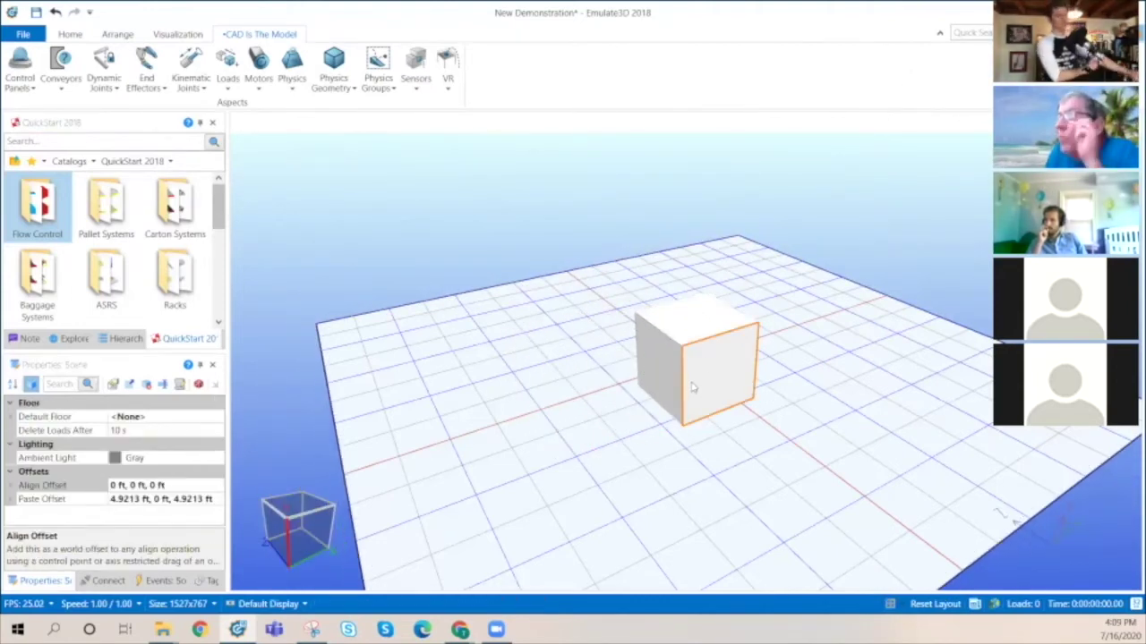
right_click(705, 364)
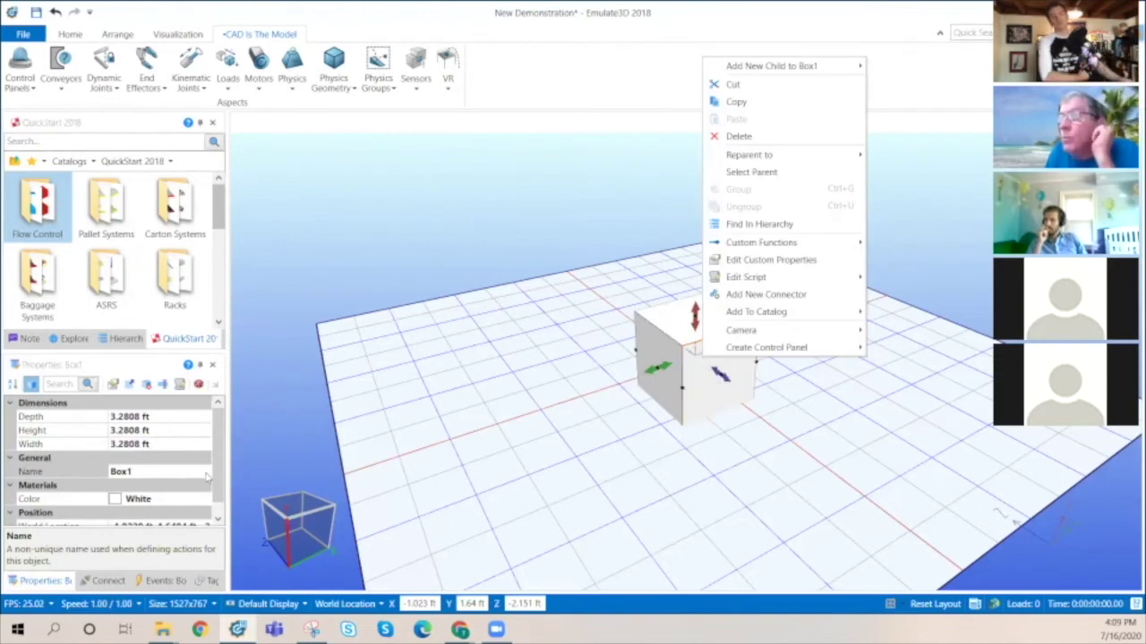
click(170, 501)
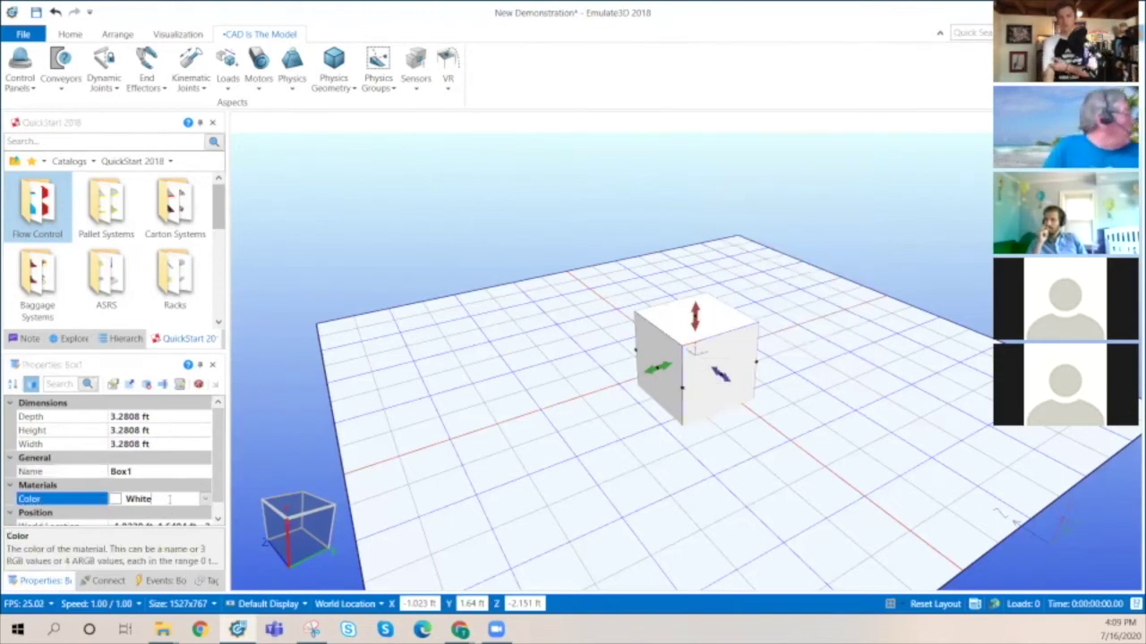
click(205, 499)
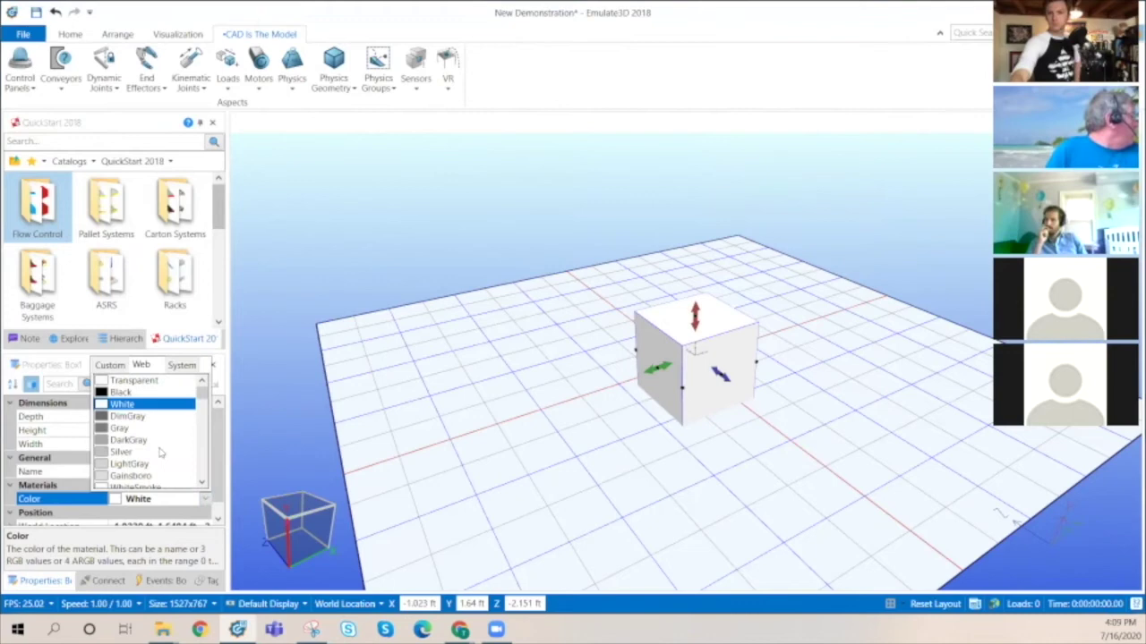
scroll(132, 409, down, 8)
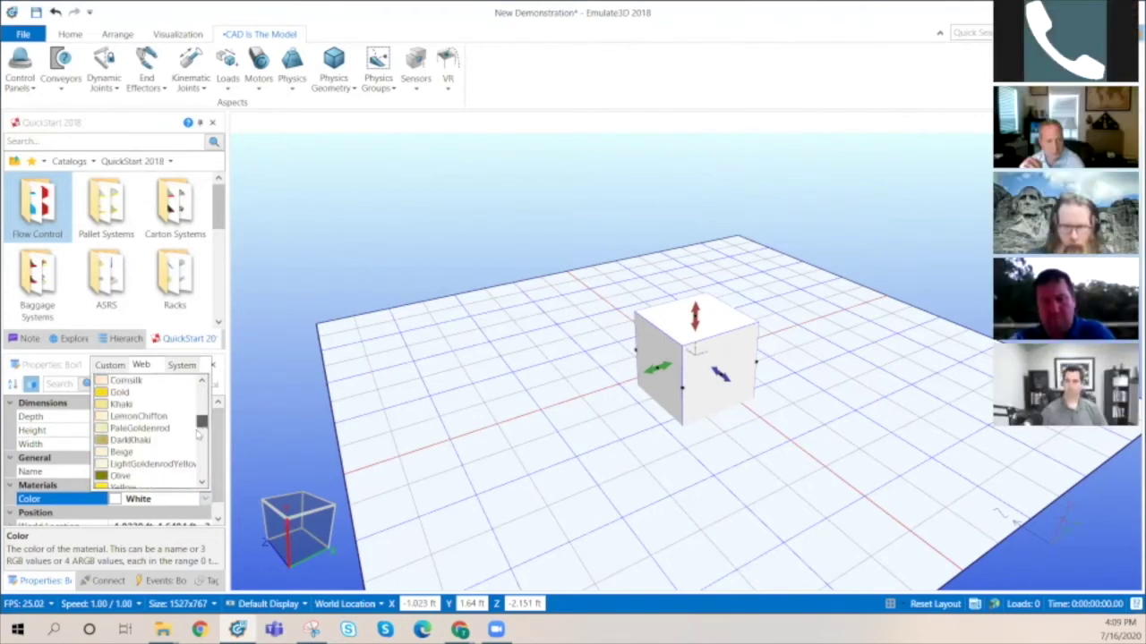
click(119, 392)
click(716, 446)
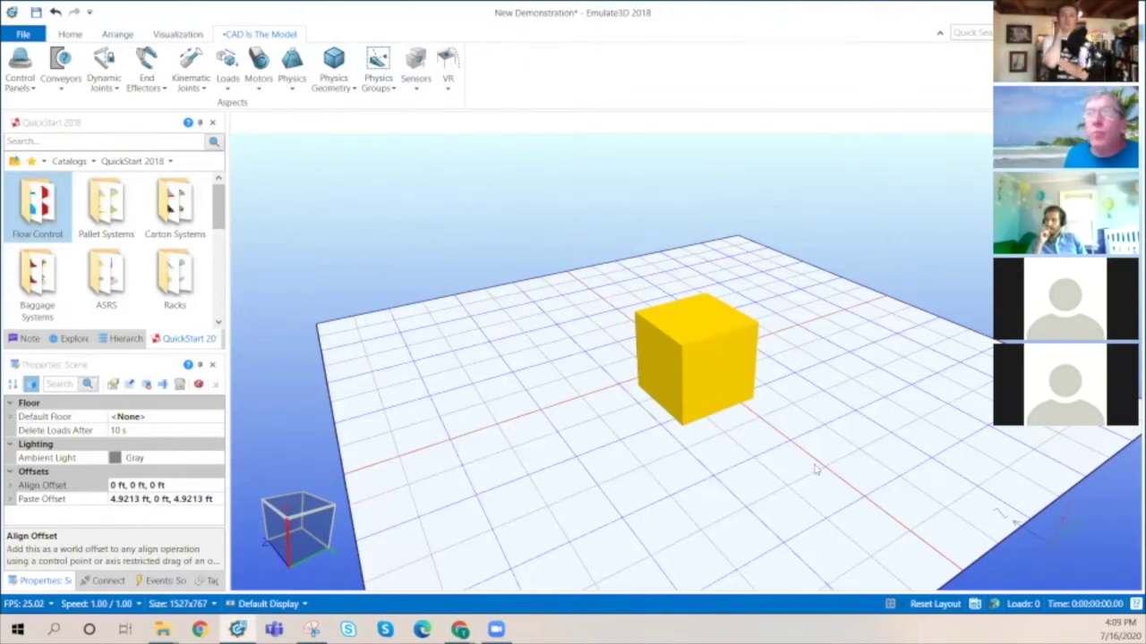
- Try to add the Rigid Body physics aspect to the gold box and dismiss the Epson printer prompts
click(681, 333)
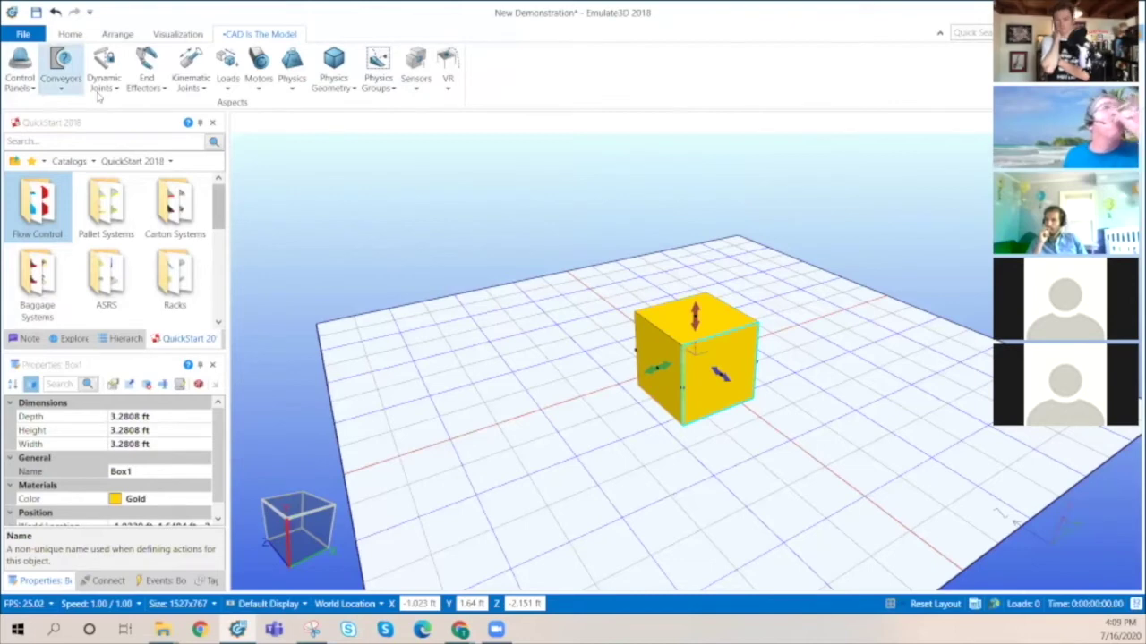
click(227, 72)
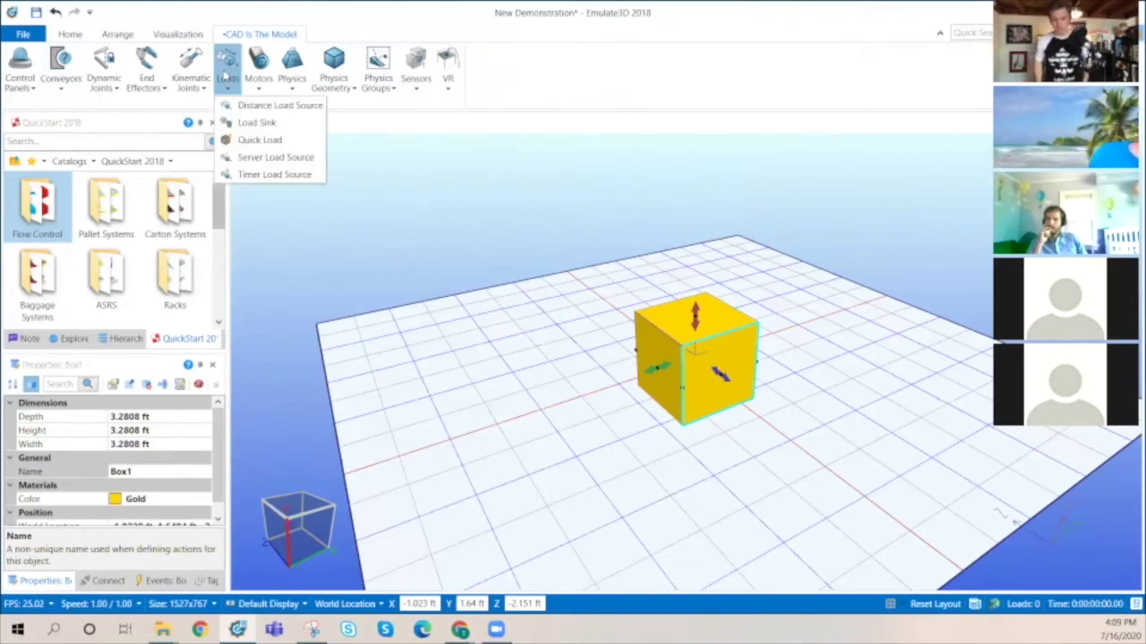
click(300, 78)
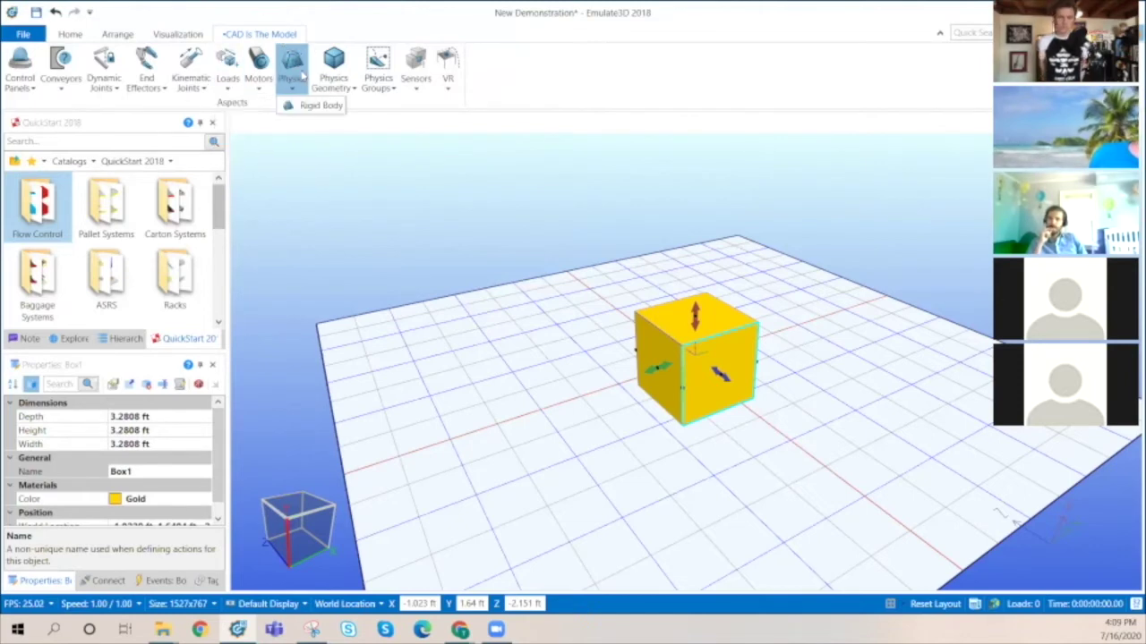
click(305, 105)
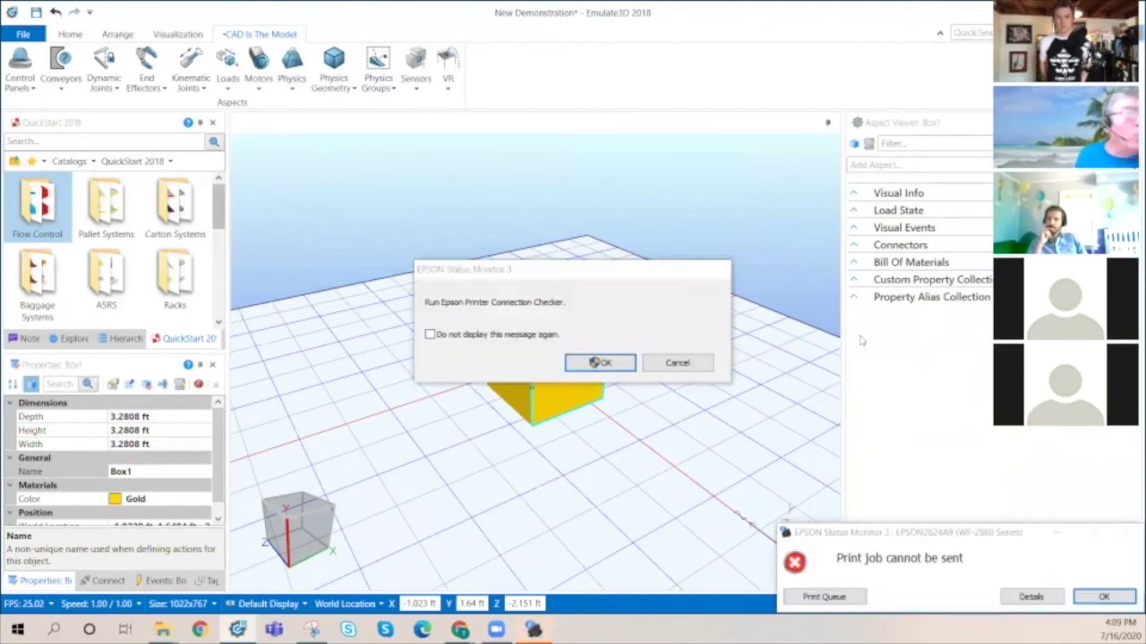
click(677, 362)
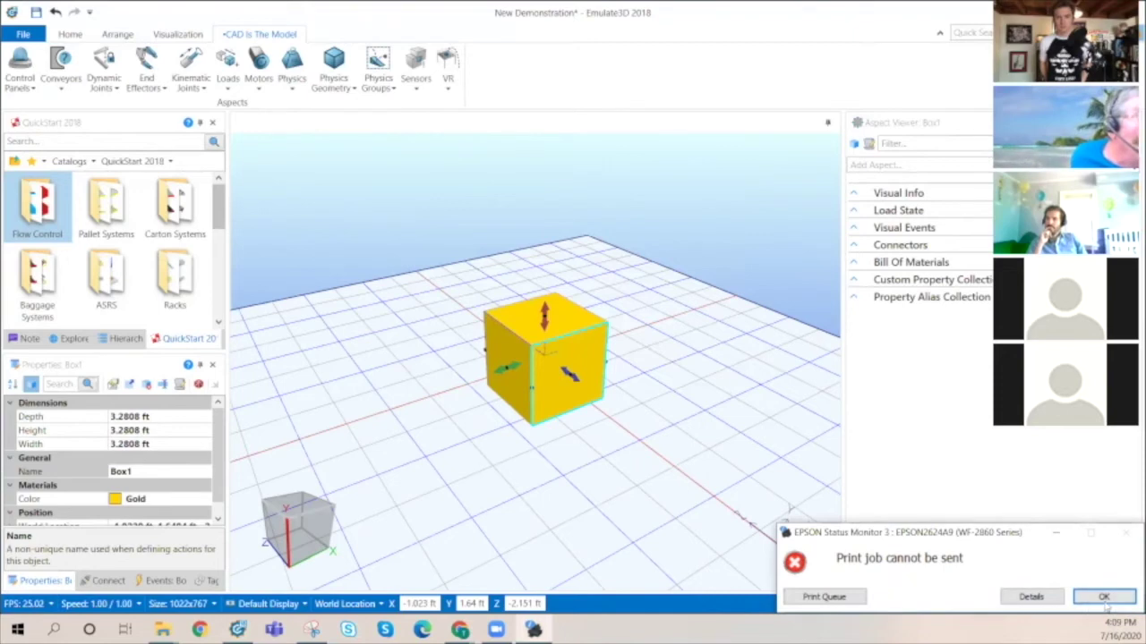
click(1104, 597)
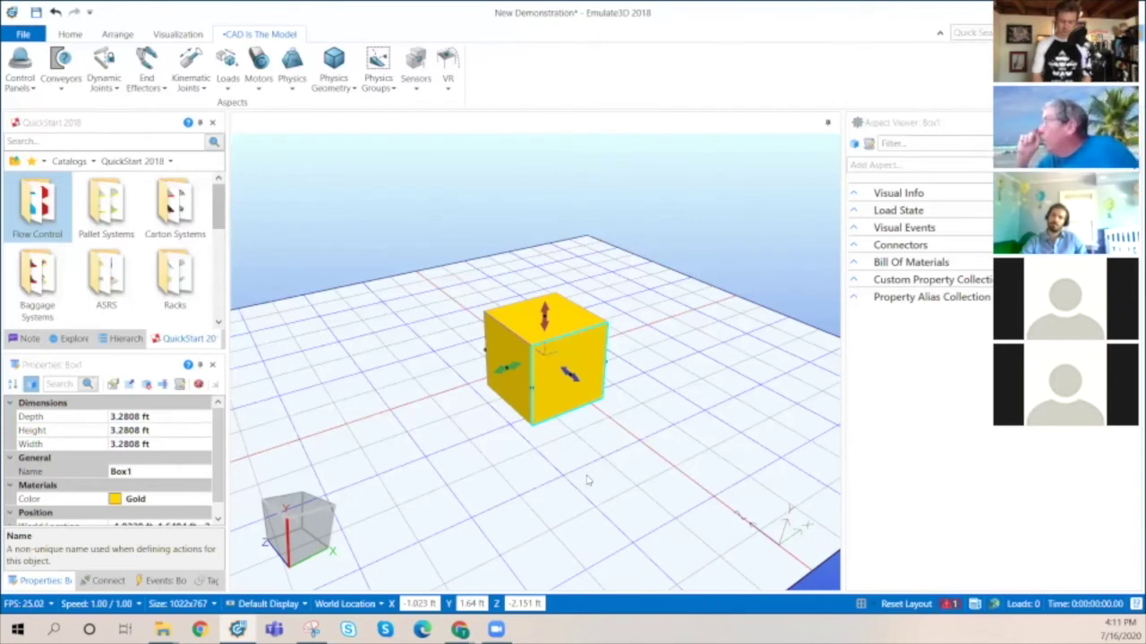
- Examine the file types offered for import, such as SOLIDWORKS and STEP, and cancel without importing anything
click(30, 38)
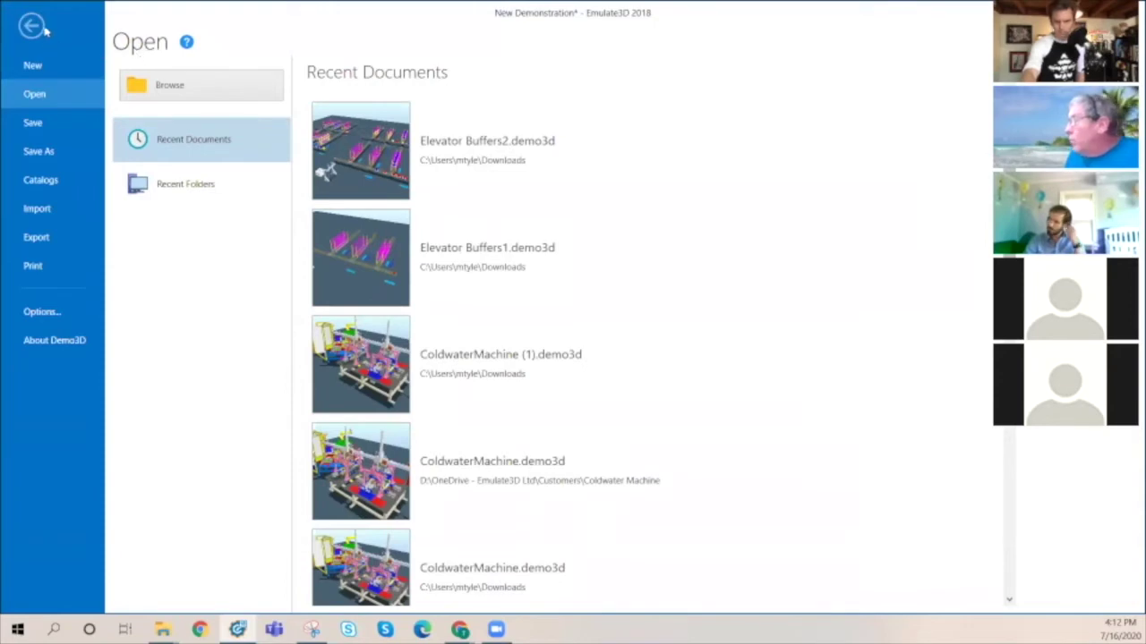
click(41, 32)
click(70, 34)
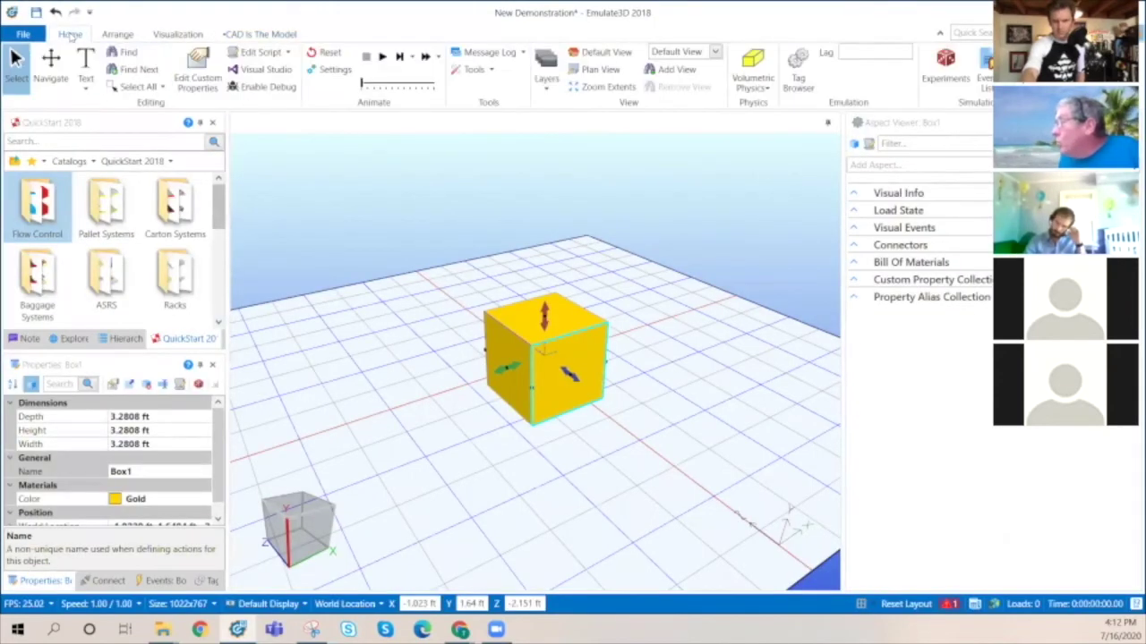
click(24, 34)
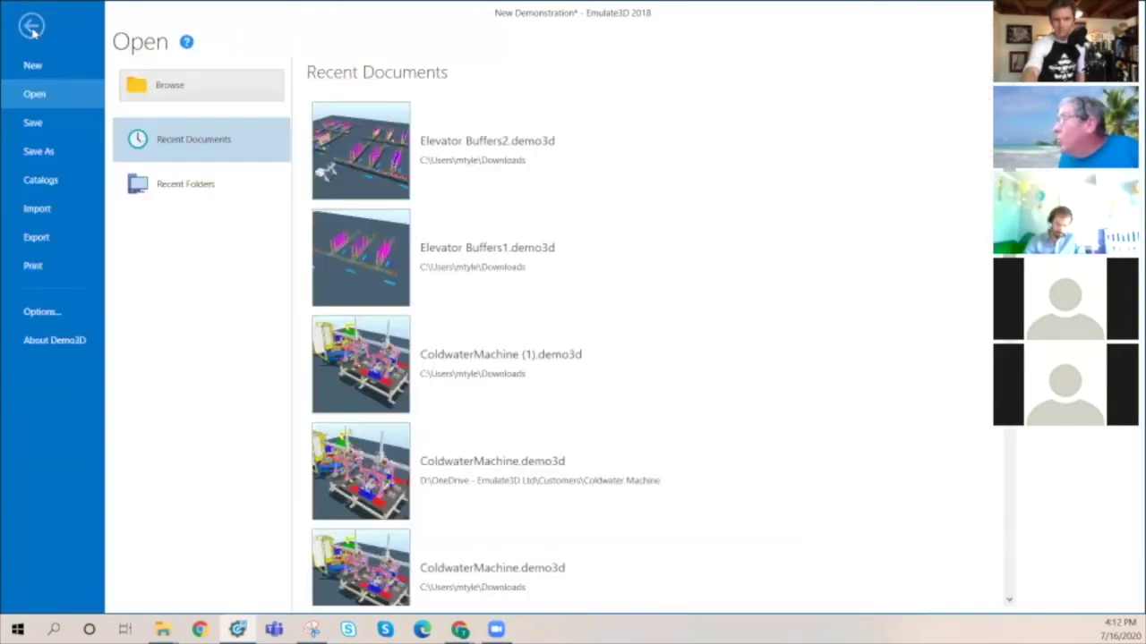
click(38, 208)
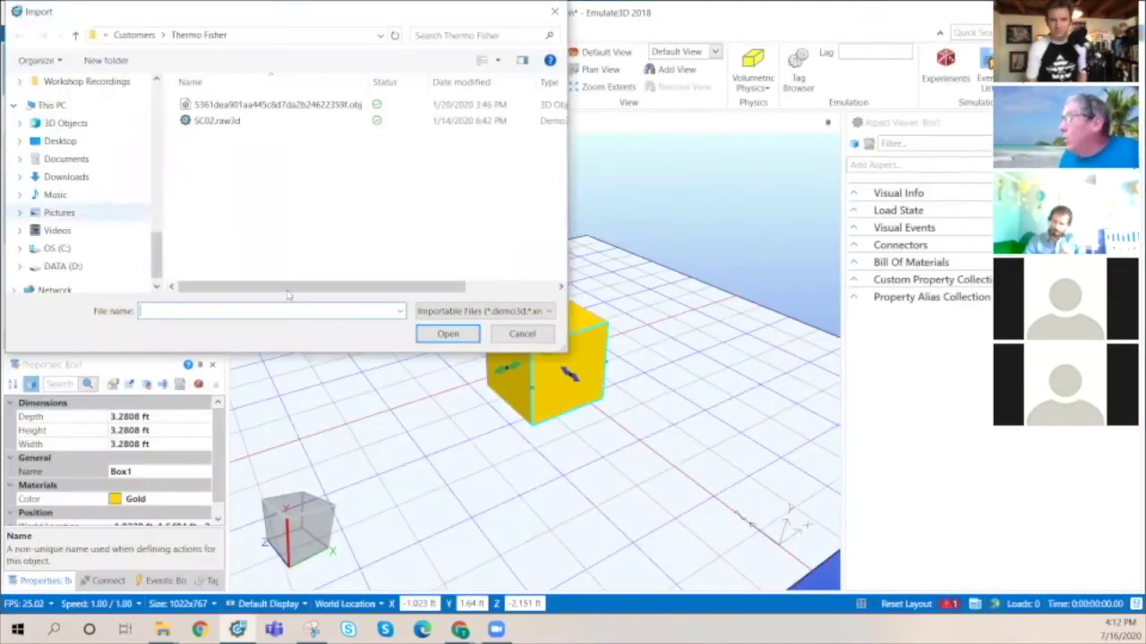
click(544, 313)
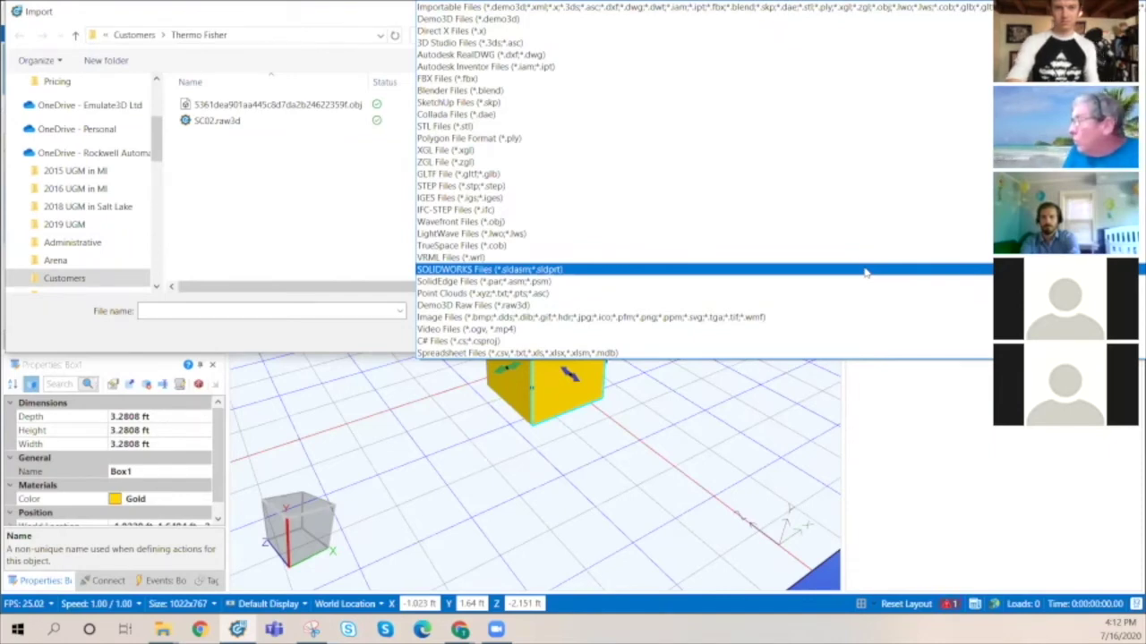
click(832, 421)
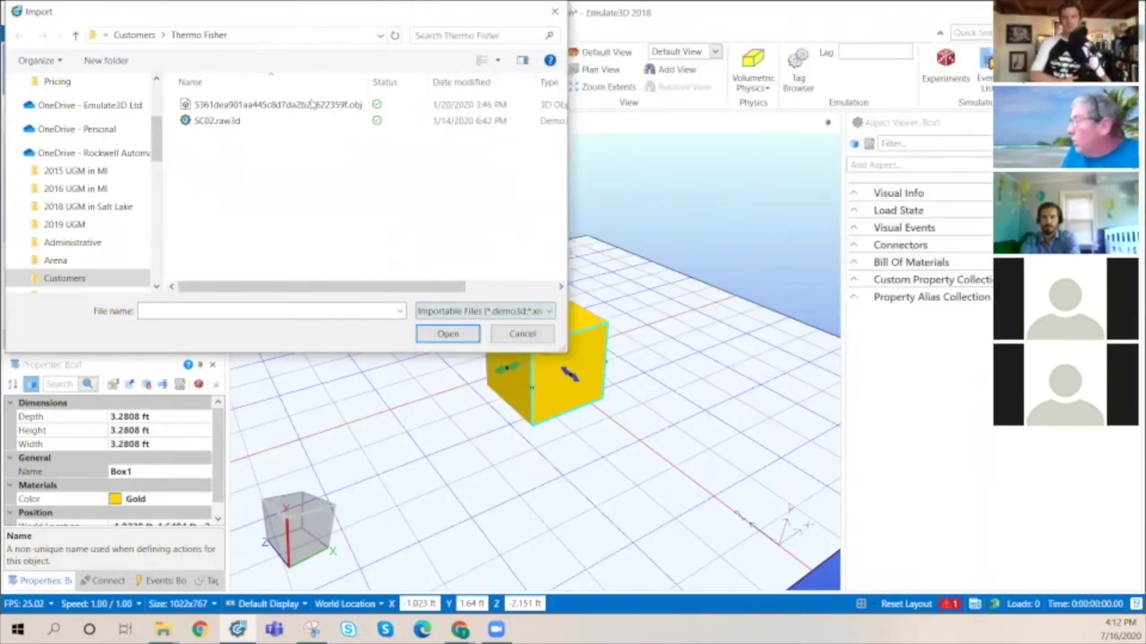
key(Escape)
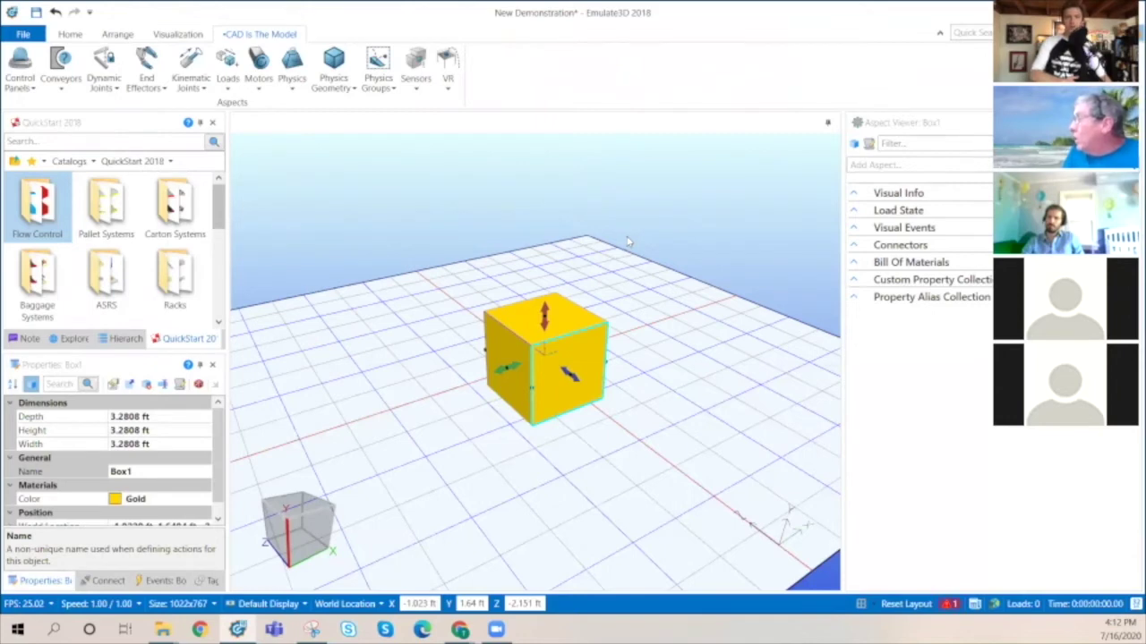
- Delete the gold box from the scene and dismiss the Epson printer prompts
right_click(567, 354)
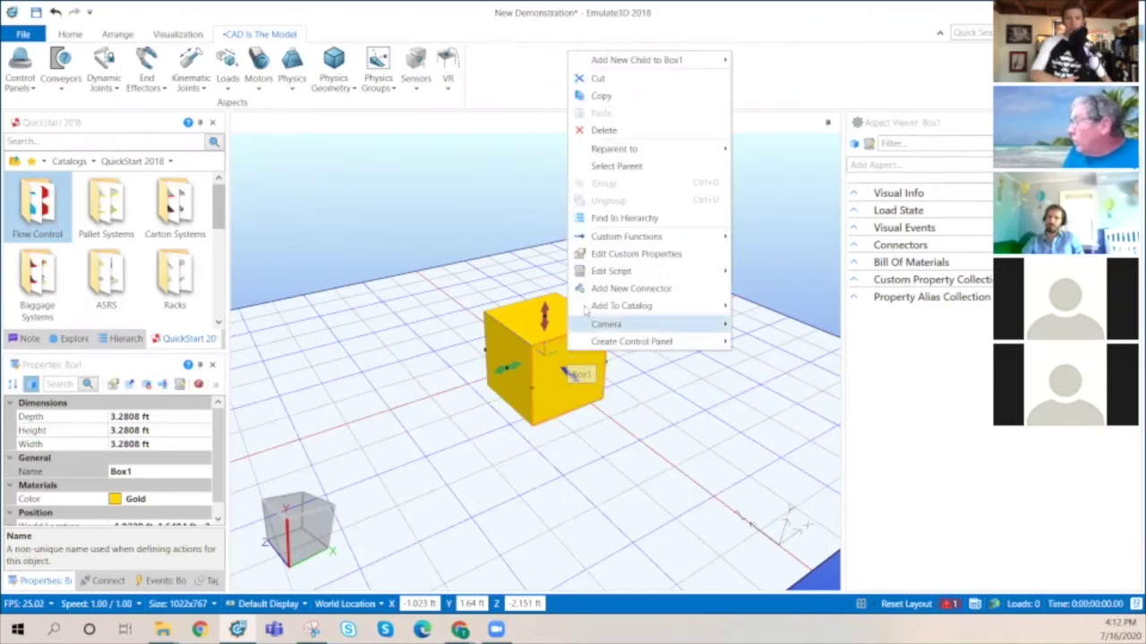
click(595, 130)
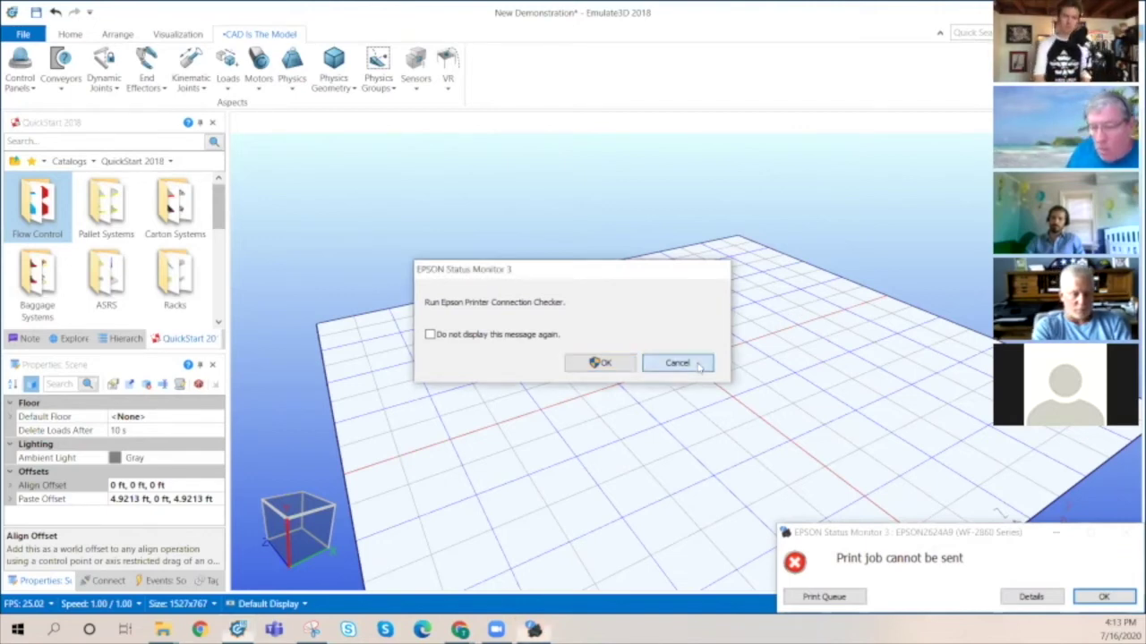
click(679, 363)
click(1106, 597)
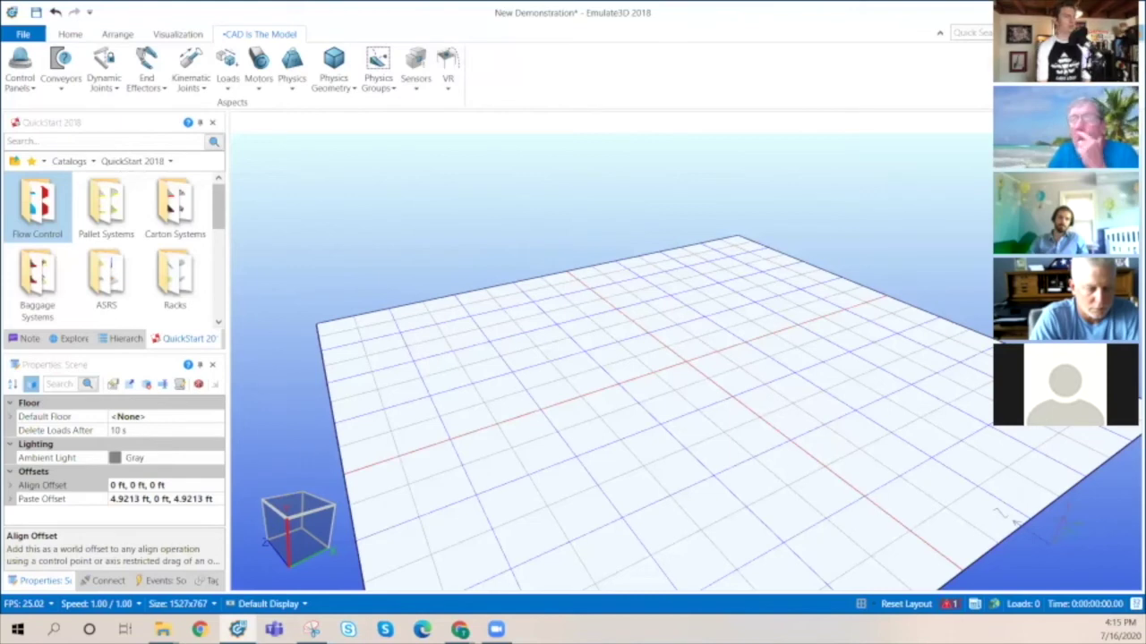
- Go from the QuickStart 2018 catalog to SampleCatalog and open its Belt Conveyor folder
double_click(114, 204)
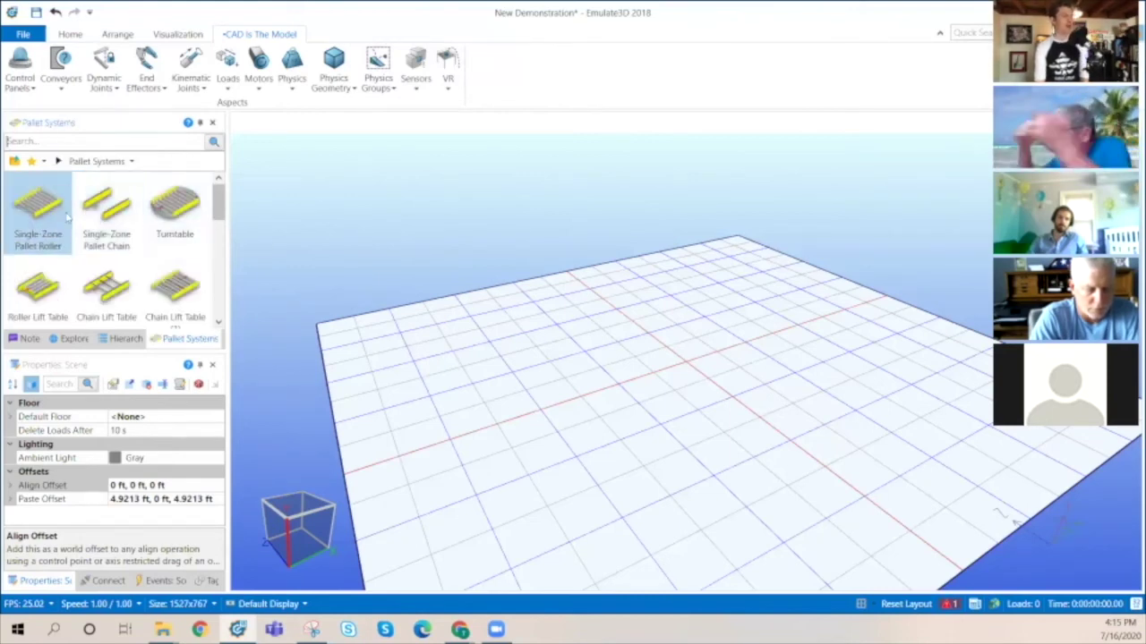
click(15, 162)
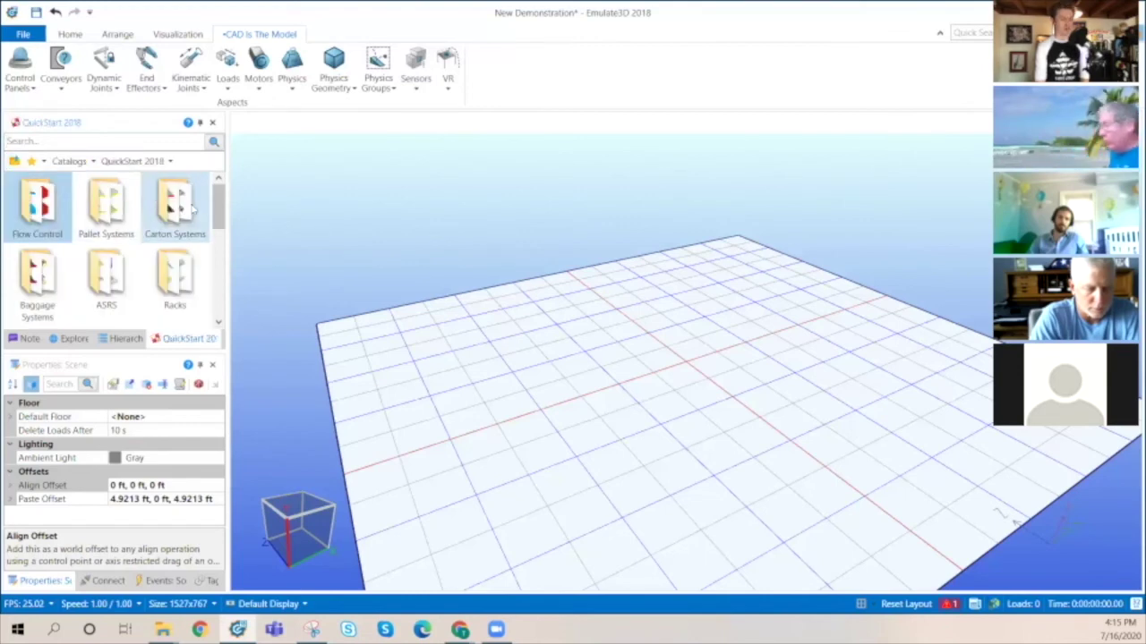
drag(215, 210, 205, 164)
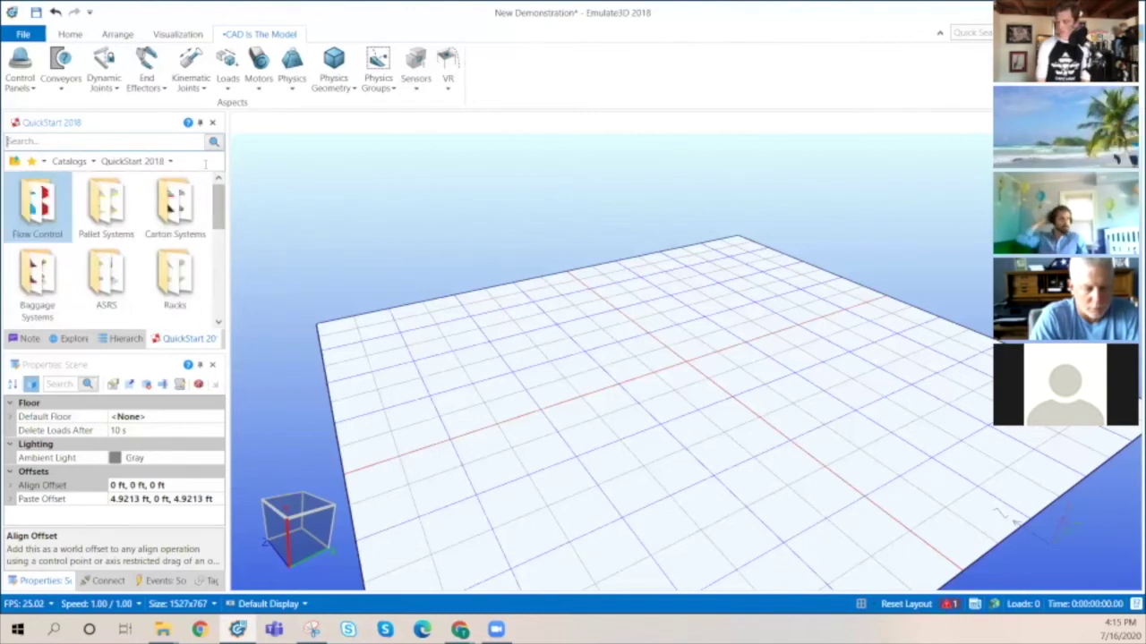
click(15, 161)
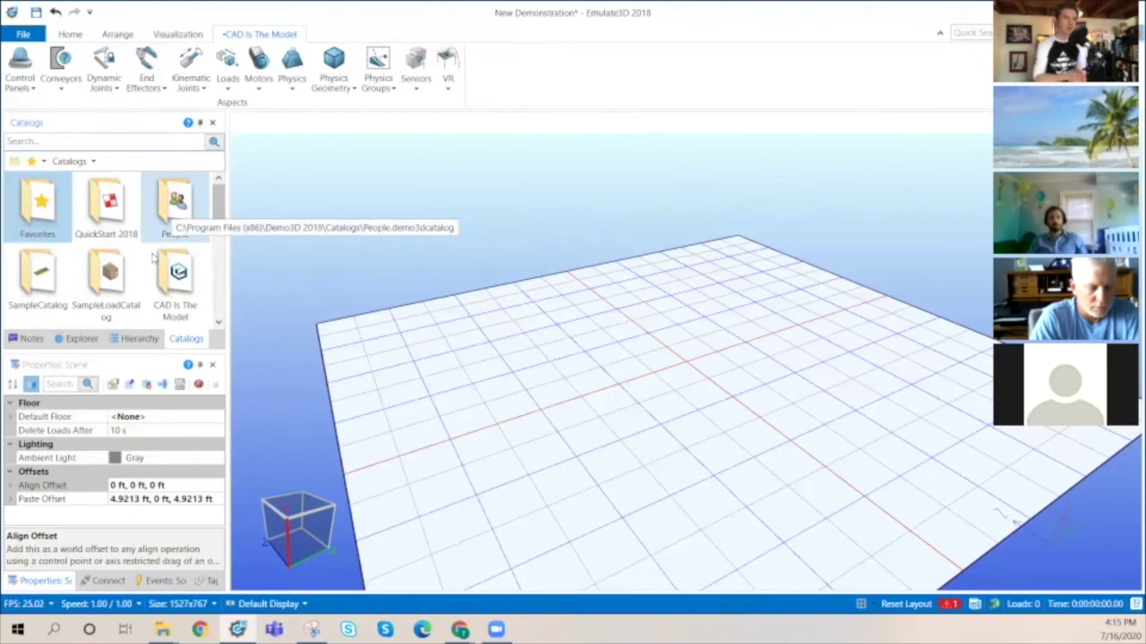
double_click(40, 278)
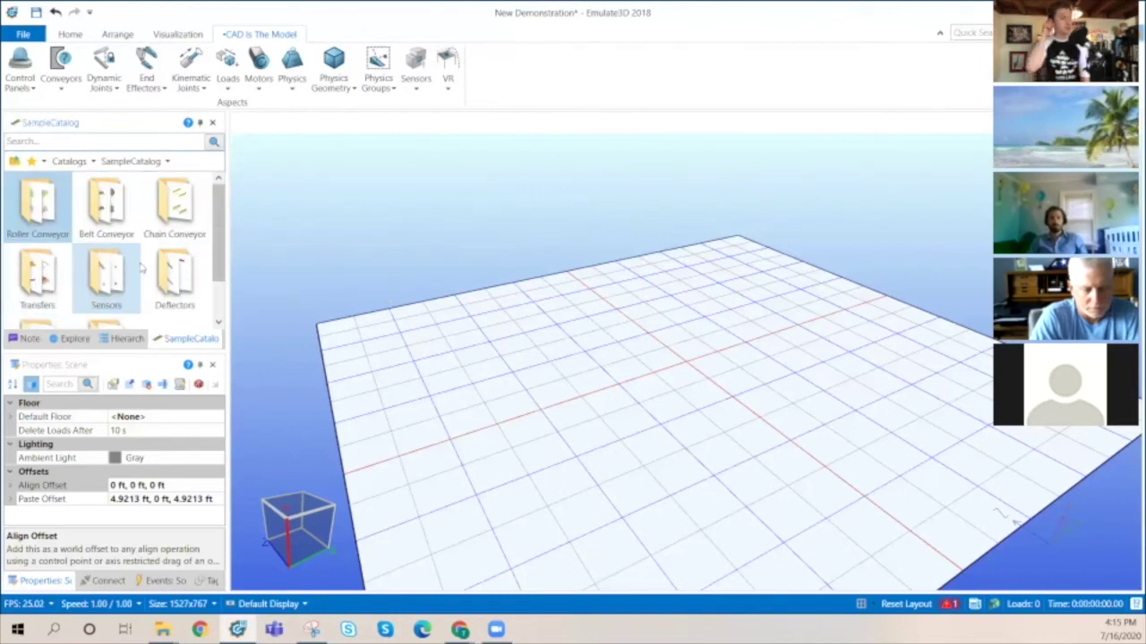
click(106, 213)
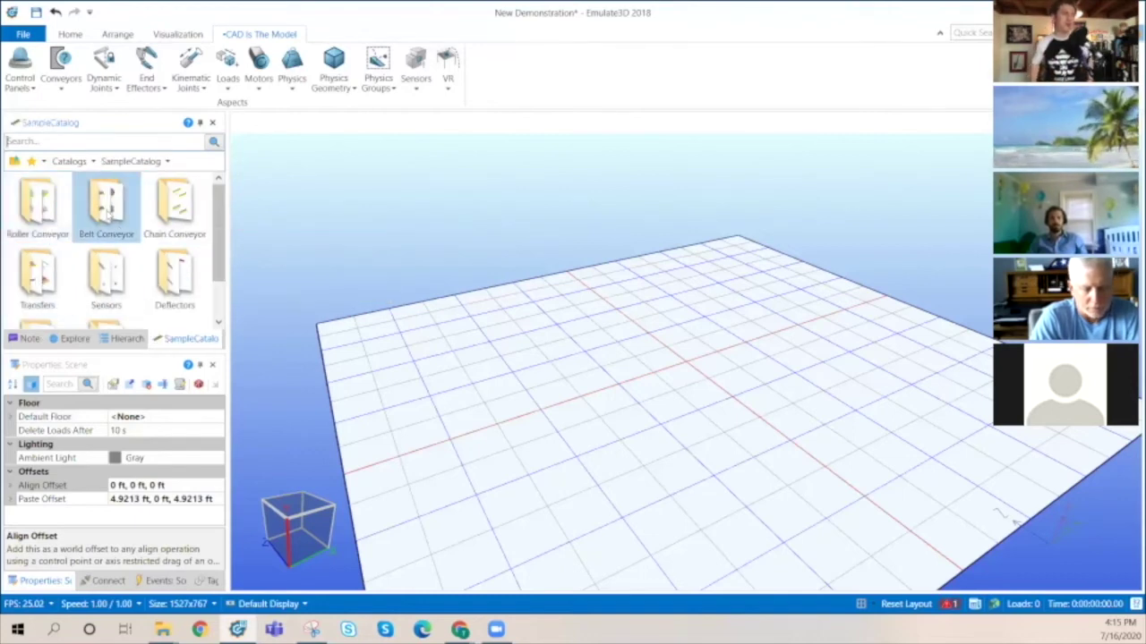
double_click(105, 212)
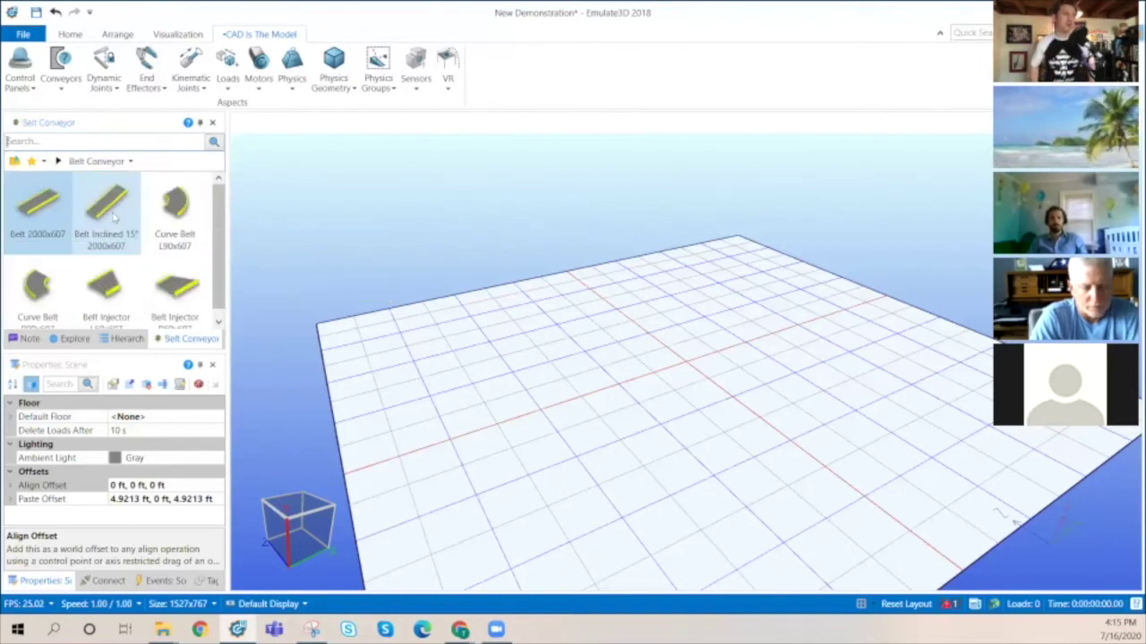
- Add two Belt 2000x607 conveyors and a Belt Inclined 15° 2000x607 in line, and move the load creator to the first belt's start
double_click(38, 205)
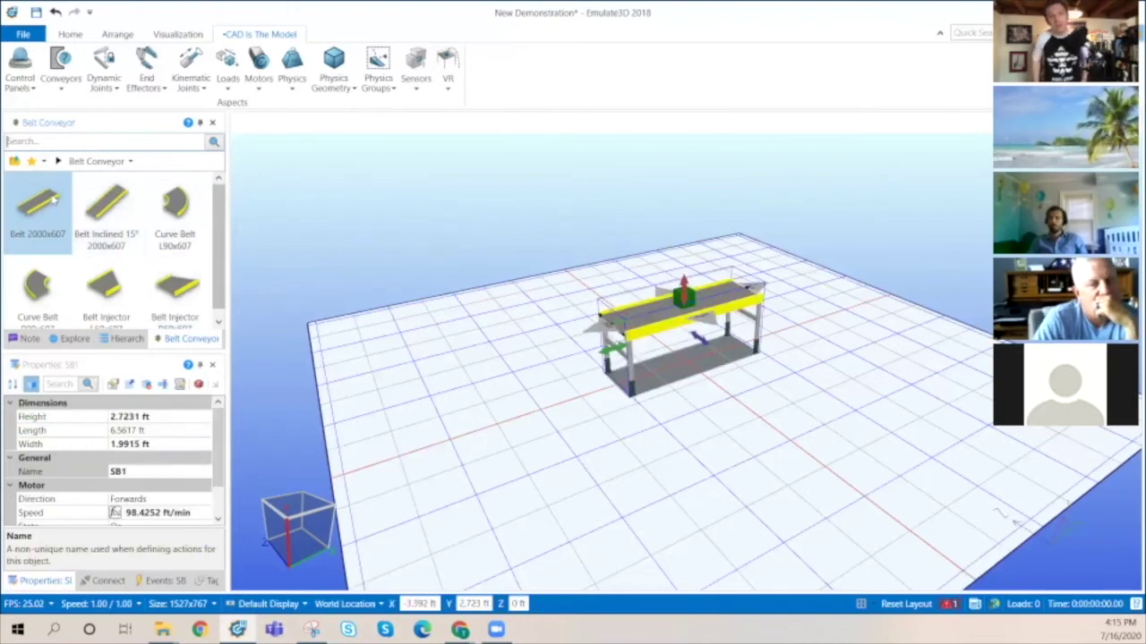
double_click(54, 201)
double_click(105, 212)
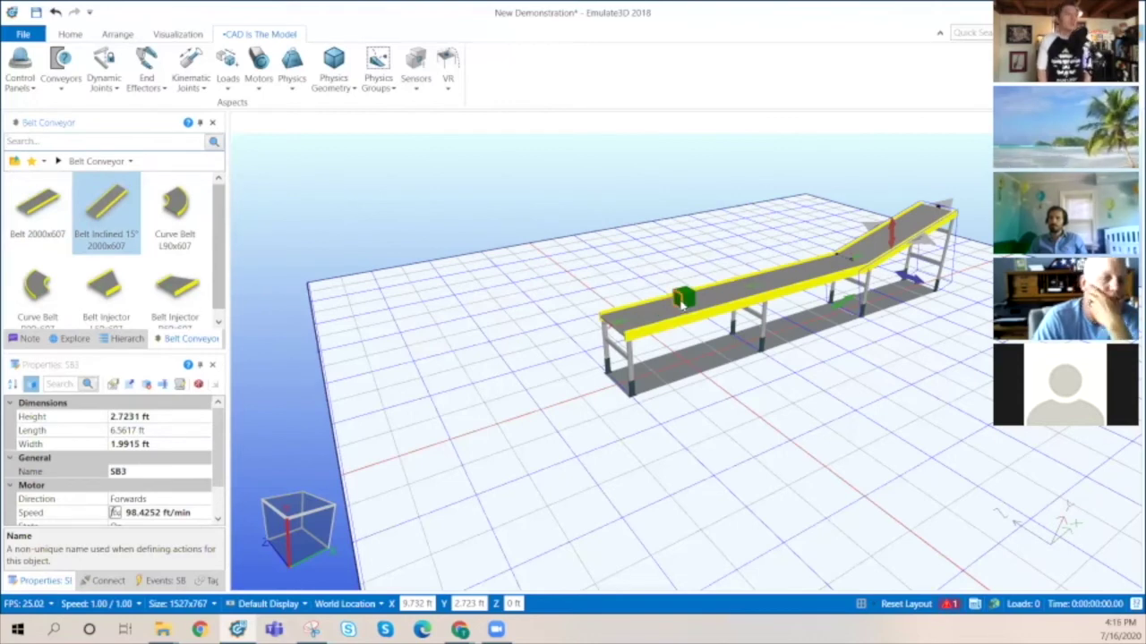
drag(682, 305, 640, 324)
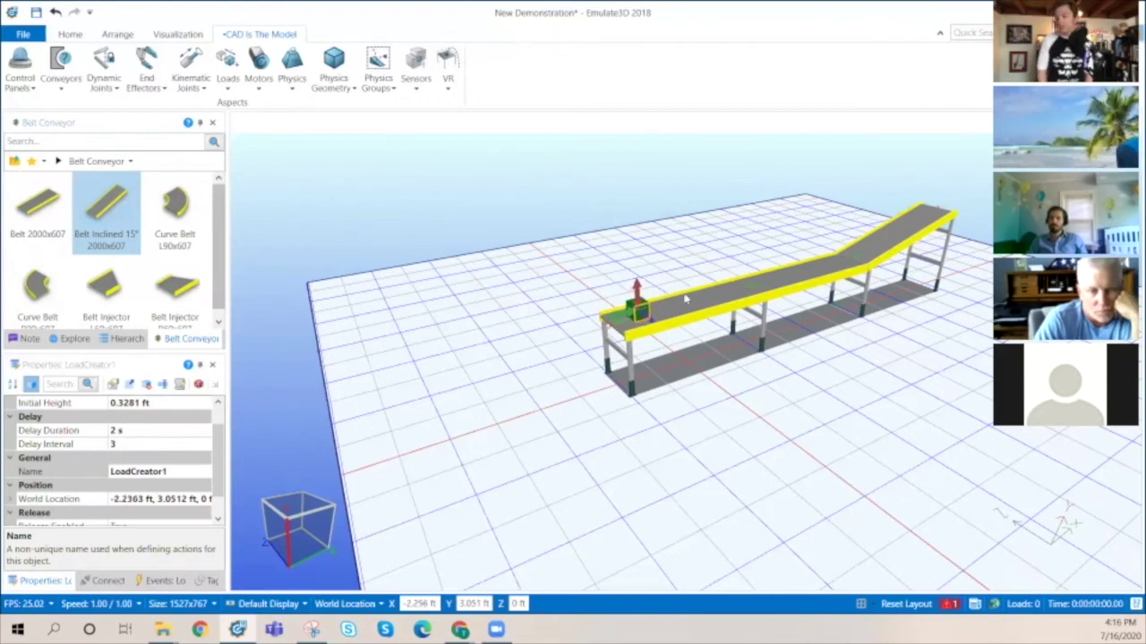
- Replace the inclined belt with two Curve Belt L90x607 sections and a straight Belt 2000x607 to form a U-turn
click(898, 244)
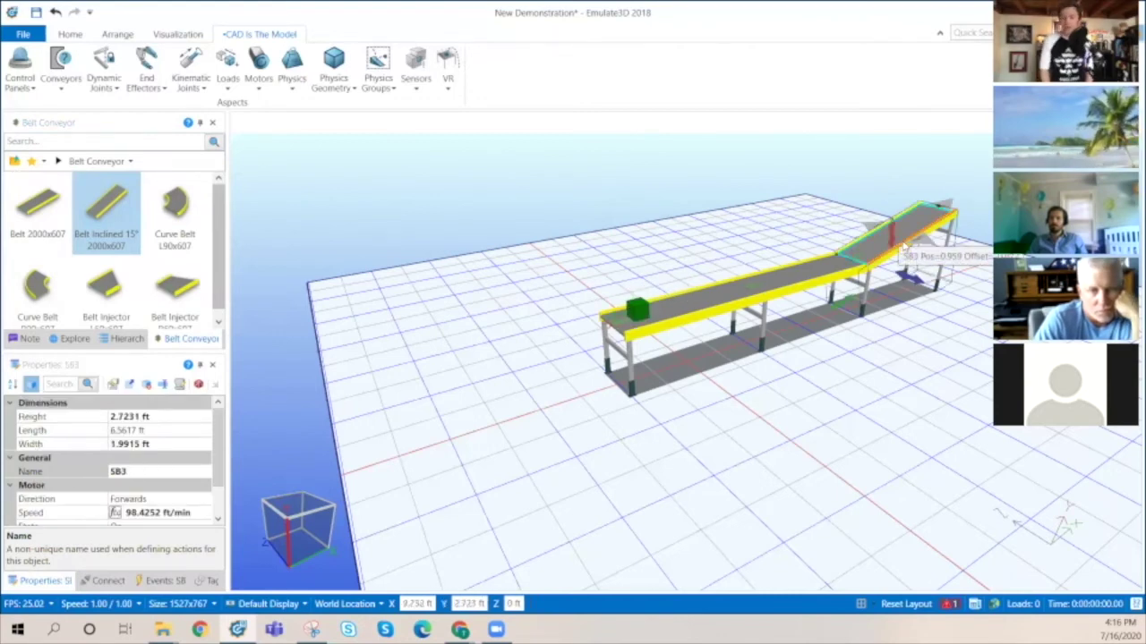
key(Delete)
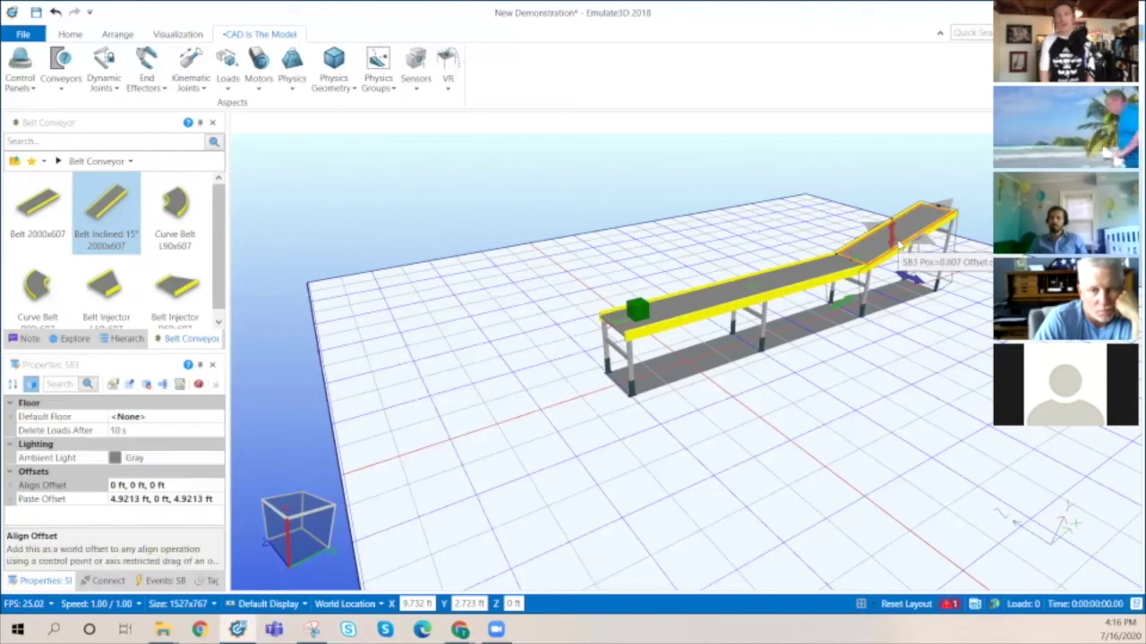
click(193, 208)
drag(192, 207, 870, 277)
double_click(168, 205)
double_click(55, 204)
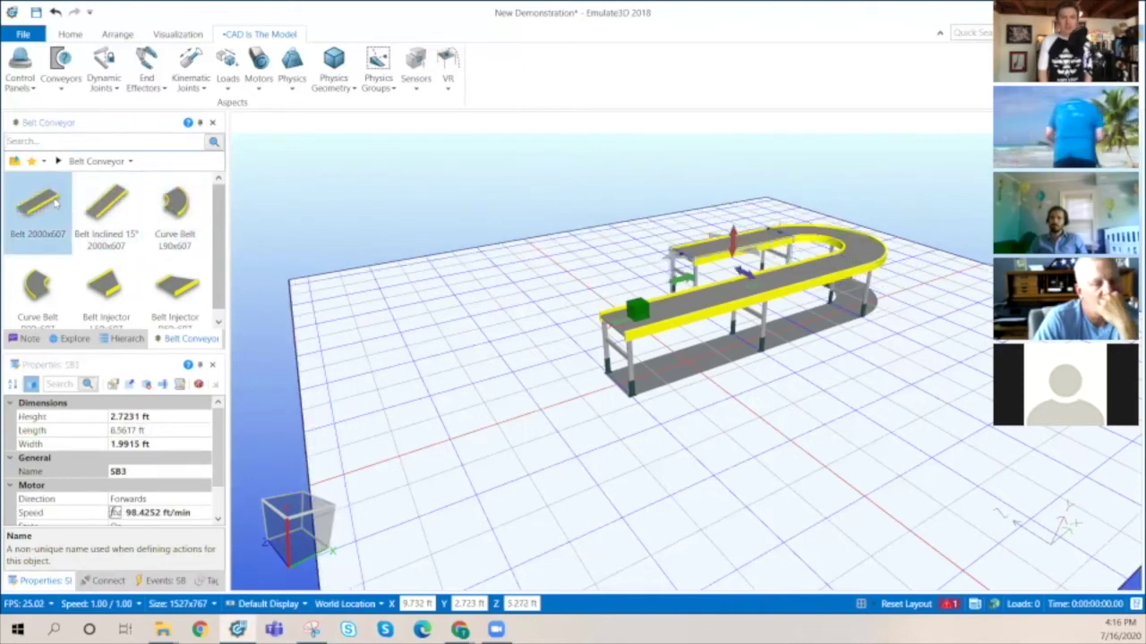
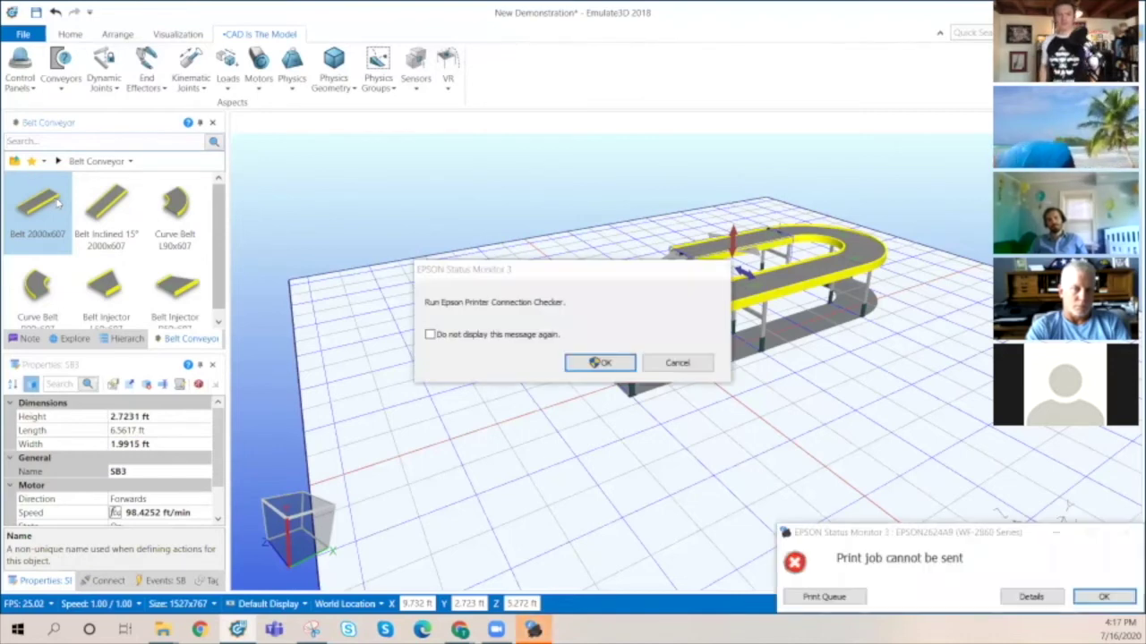
- Dismiss the Epson printer prompt, and extend the line with two right-hand curve belts and four Belt 2000x607 conveyors
click(673, 363)
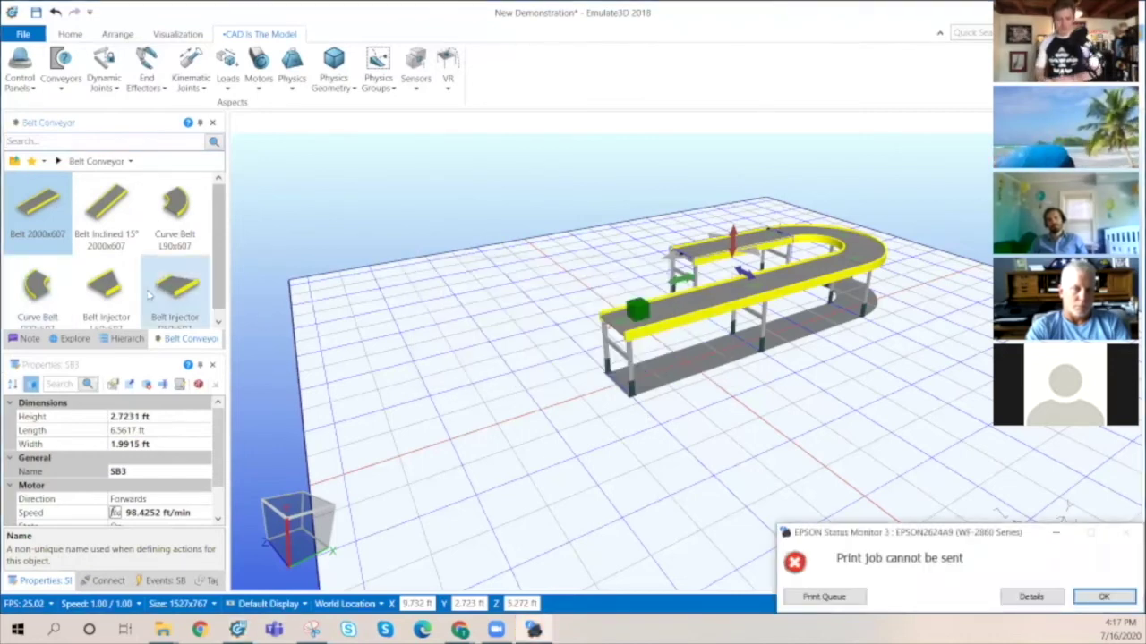
double_click(38, 285)
double_click(43, 204)
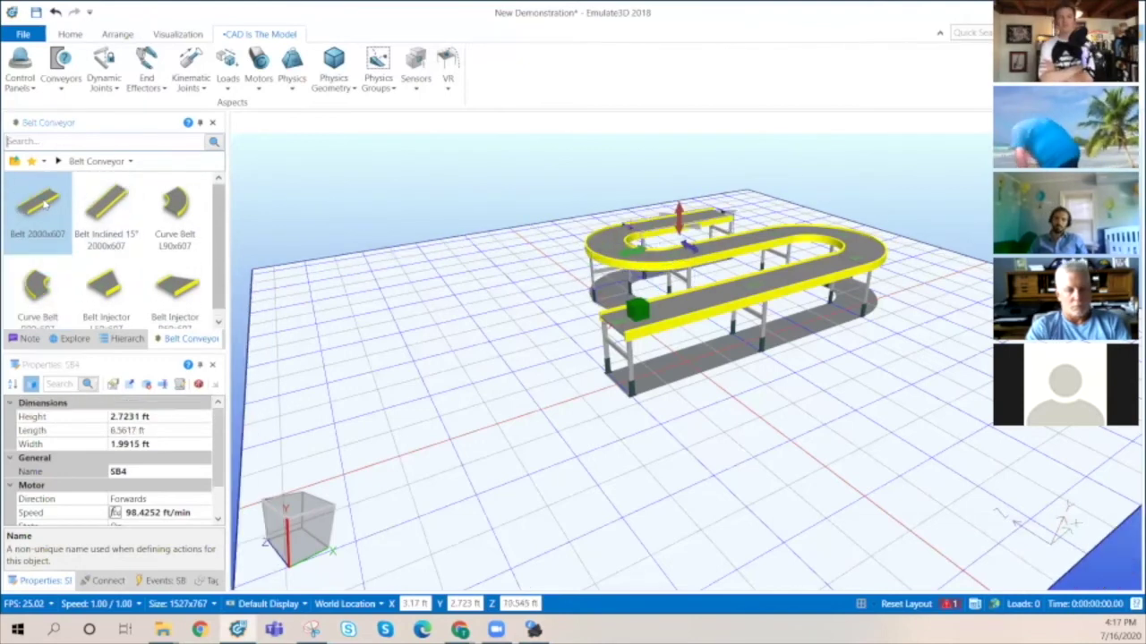
double_click(43, 204)
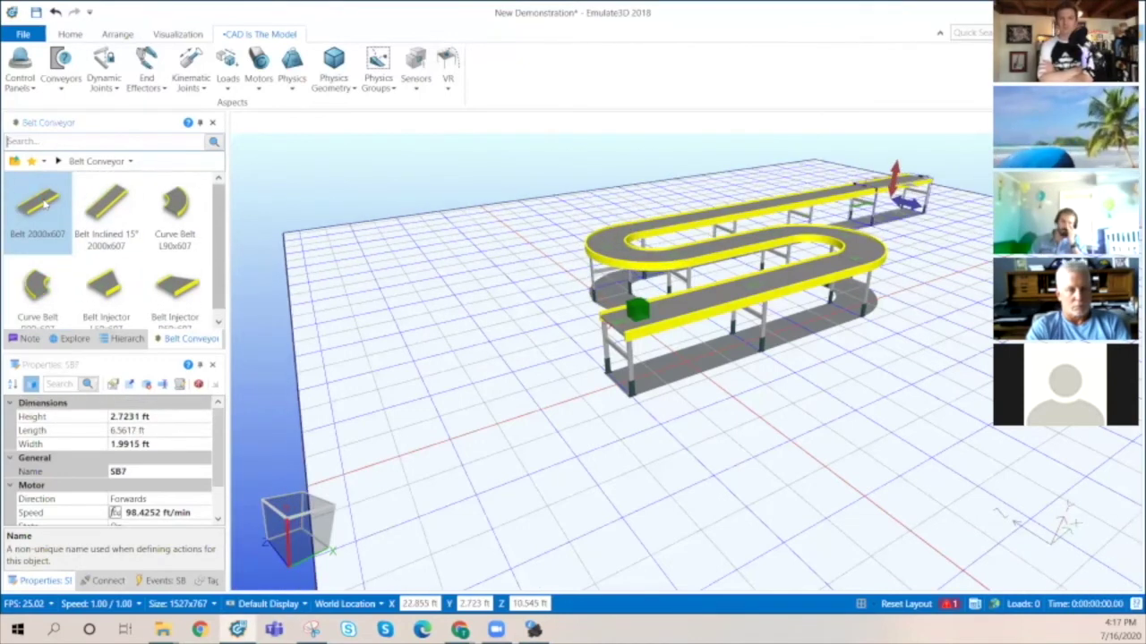
- Run the simulation so boxes from the load creator travel along the extended S-shaped belt line
right_drag(905, 344, 903, 212)
click(902, 213)
scroll(627, 376, up, 5)
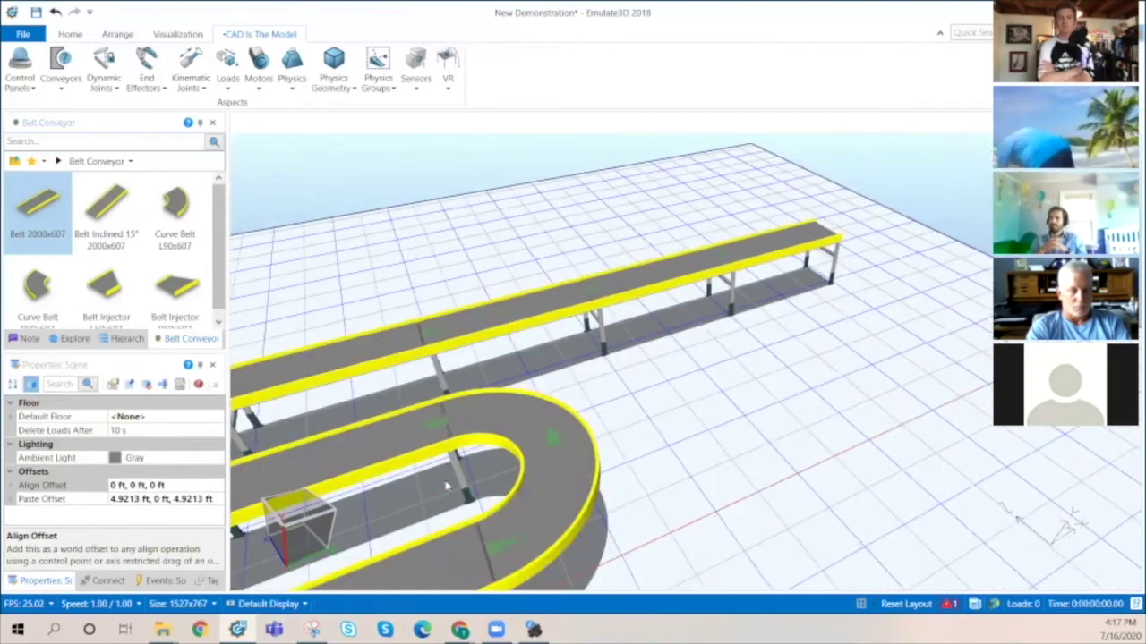
scroll(756, 516, down, 5)
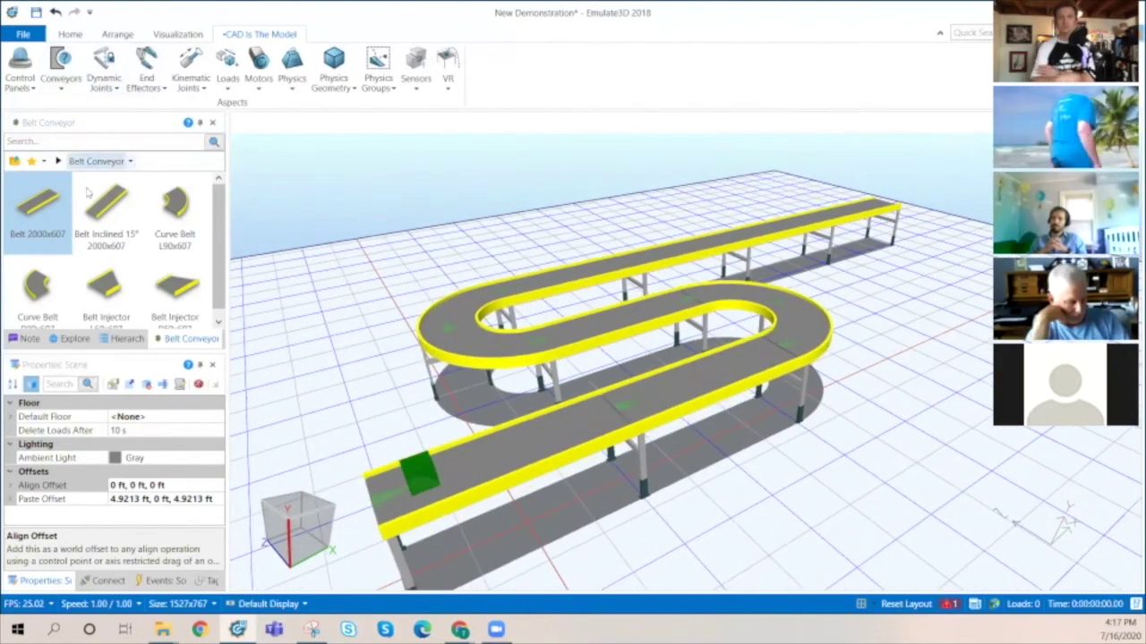
click(72, 34)
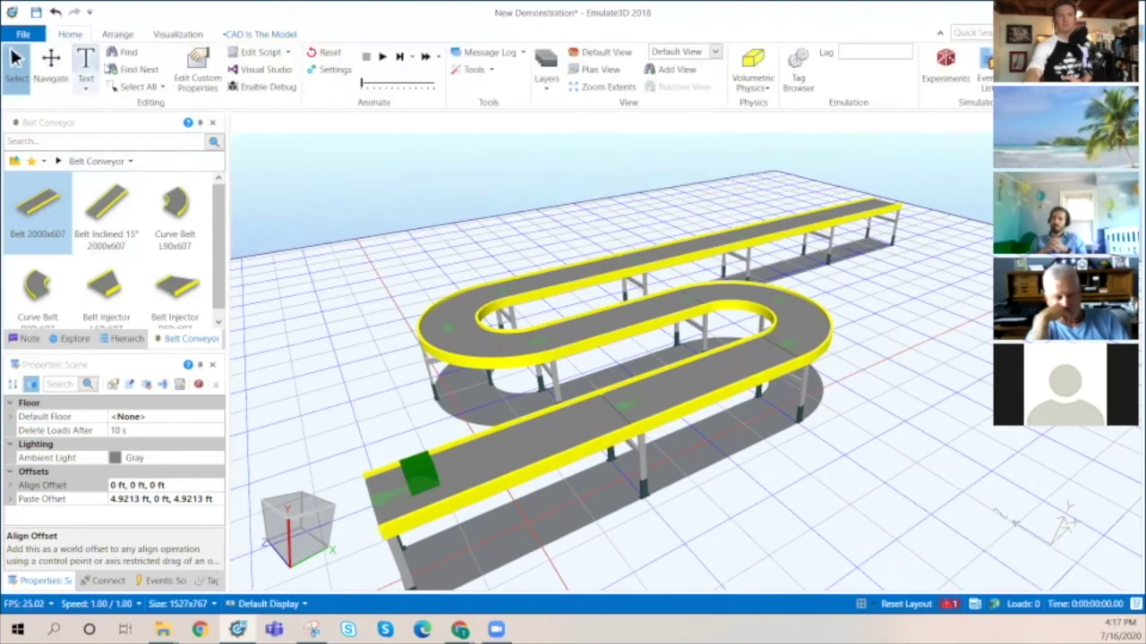
click(381, 56)
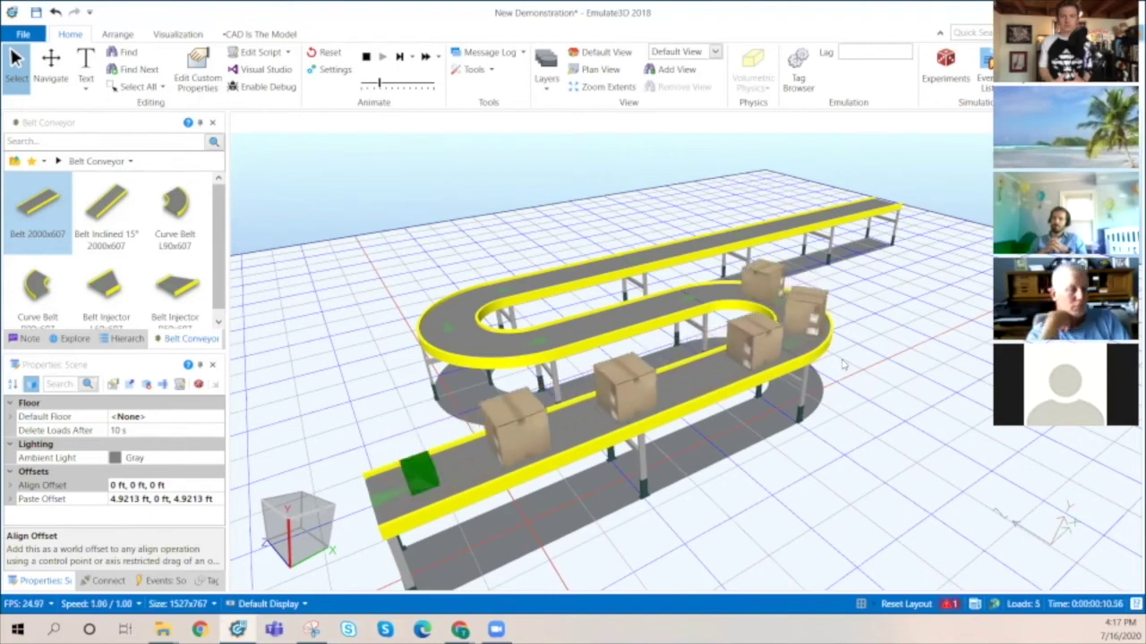
- Delete the last two straight belts while the simulation runs and attach a Belt Inclined 15° 2000x607 to the line's end
click(840, 222)
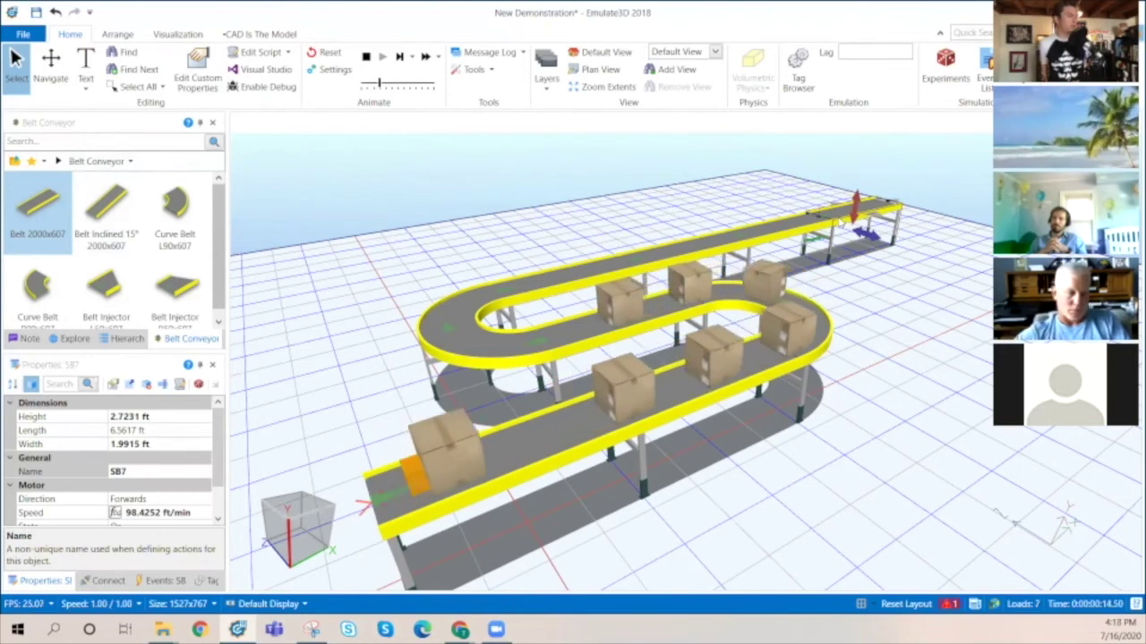
key(Delete)
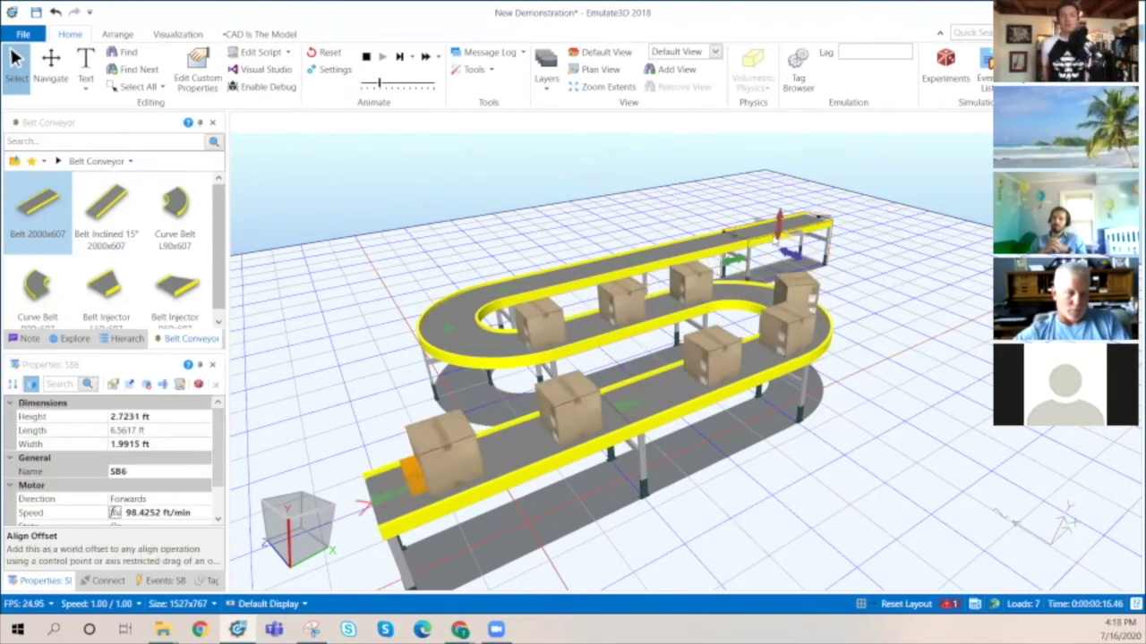
drag(106, 205, 680, 304)
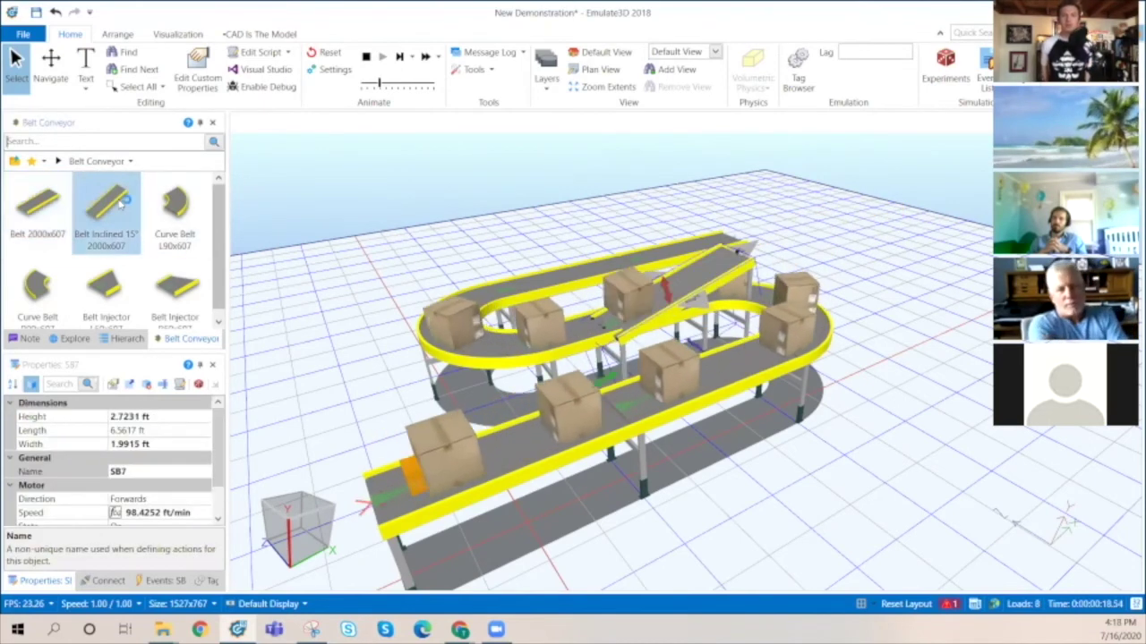
drag(692, 372, 792, 217)
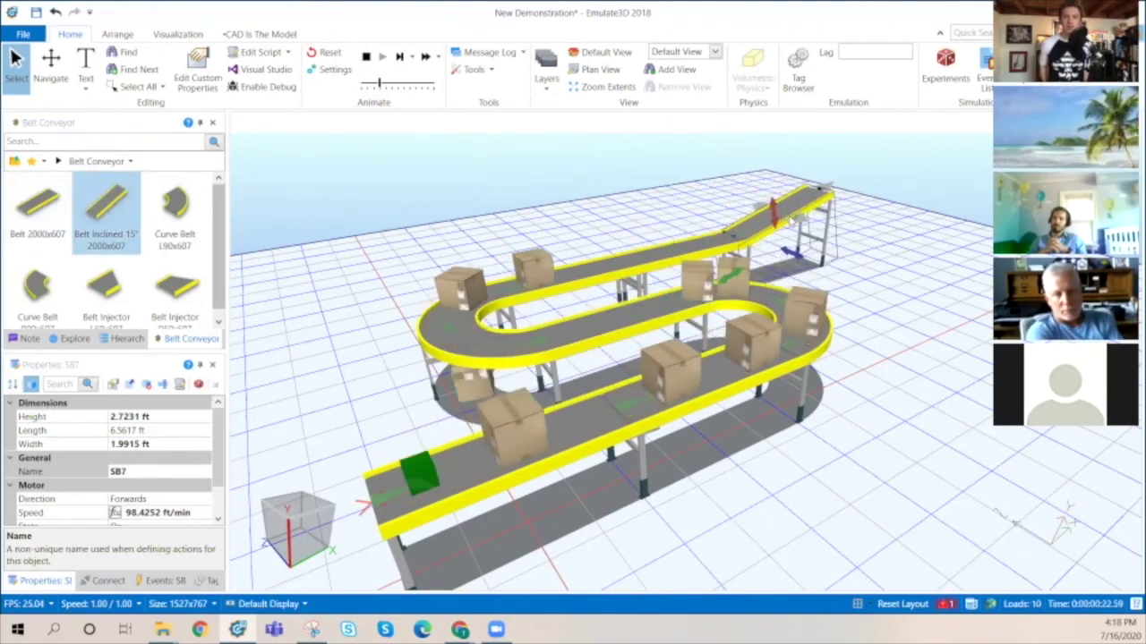
- Inspect the boxes on the inclined belt and along the curves from several angles, dismissing the Epson printer prompts
middle_drag(933, 337, 658, 298)
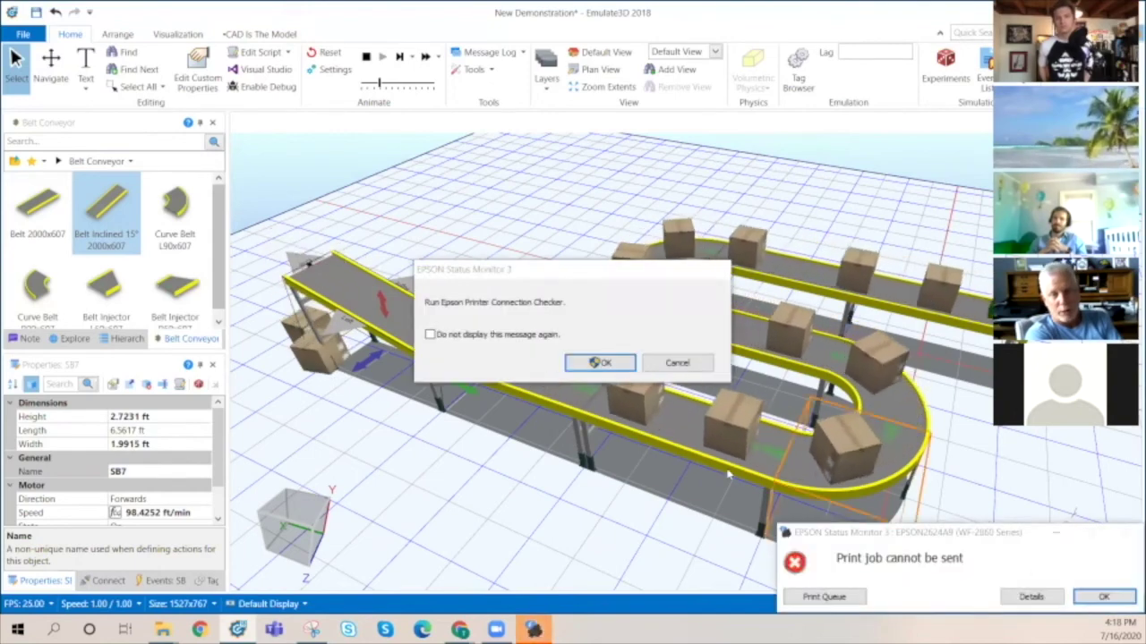
right_drag(552, 476, 630, 441)
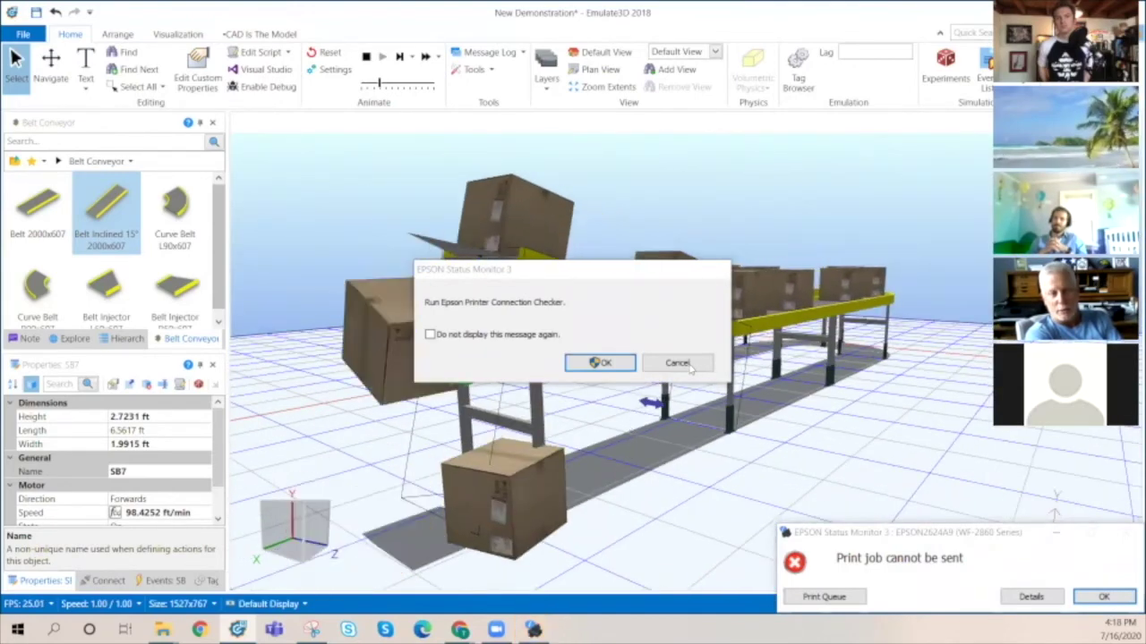
click(678, 364)
click(1104, 595)
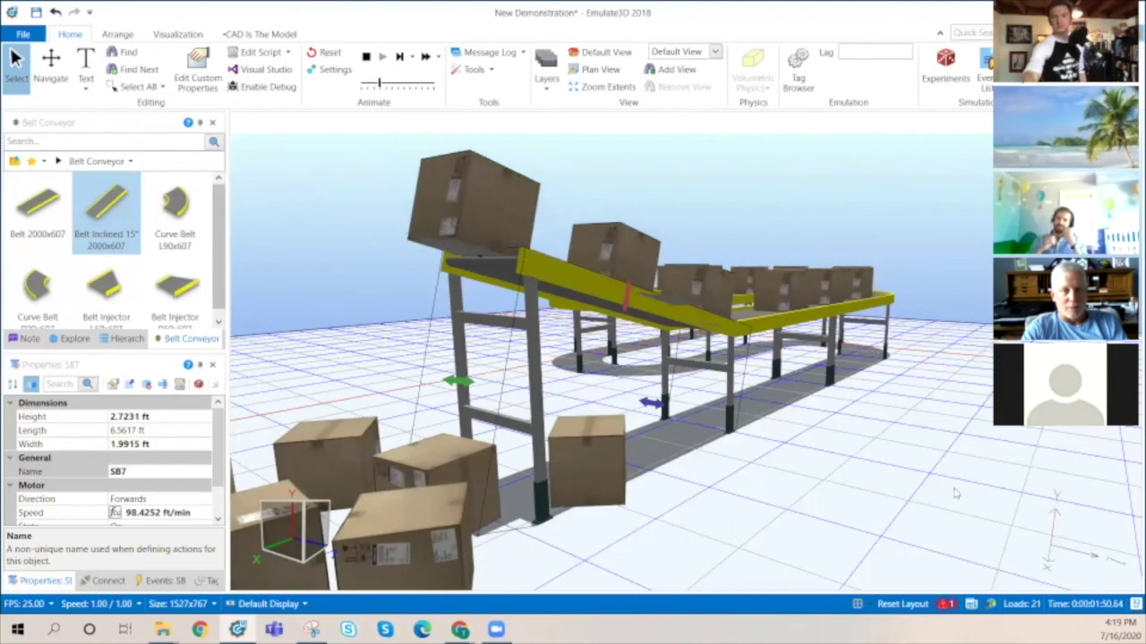
middle_drag(664, 406, 685, 377)
drag(682, 378, 591, 396)
right_drag(591, 396, 717, 365)
scroll(714, 367, up, 4)
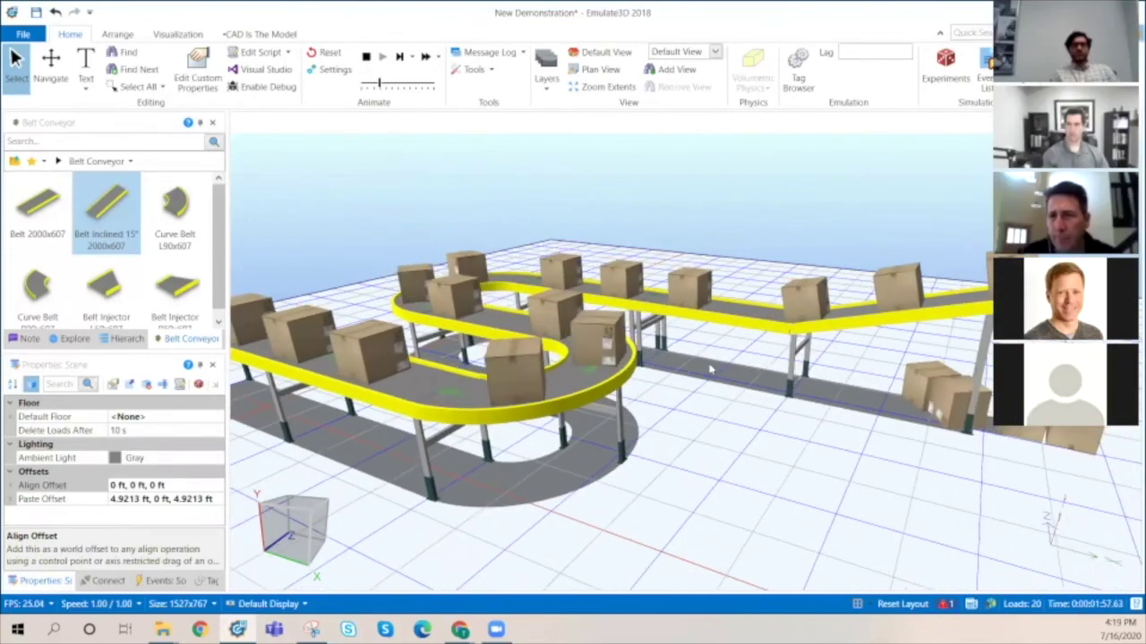
scroll(704, 380, up, 2)
right_drag(708, 388, 663, 496)
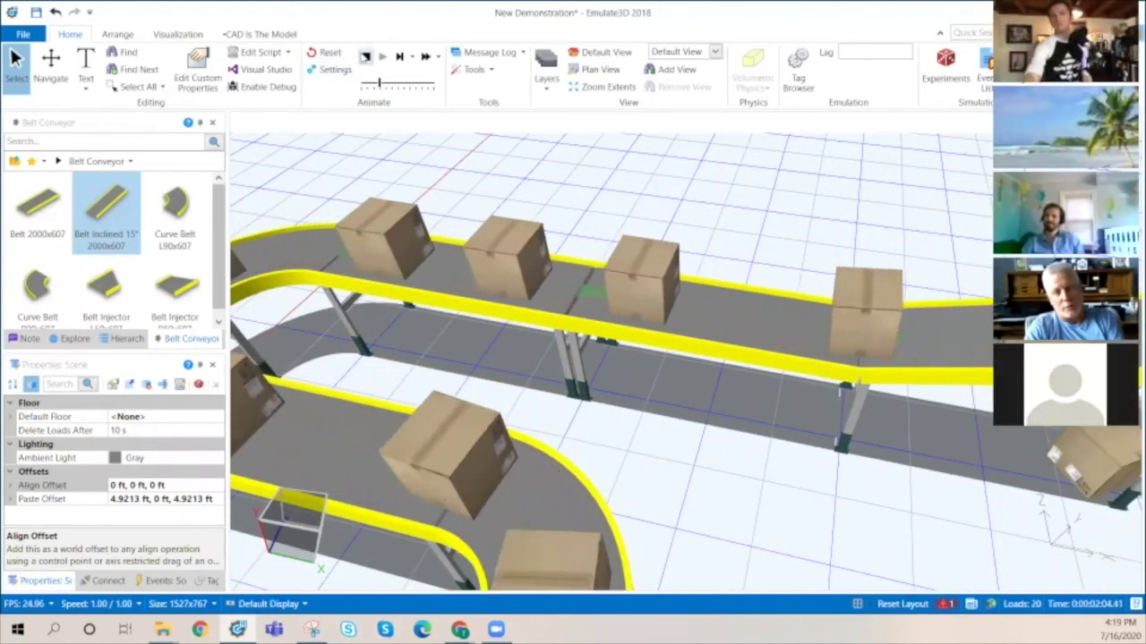
- Stop and reset the simulation, and set the speed of the straight belt before the incline to 500 ft/min
click(365, 56)
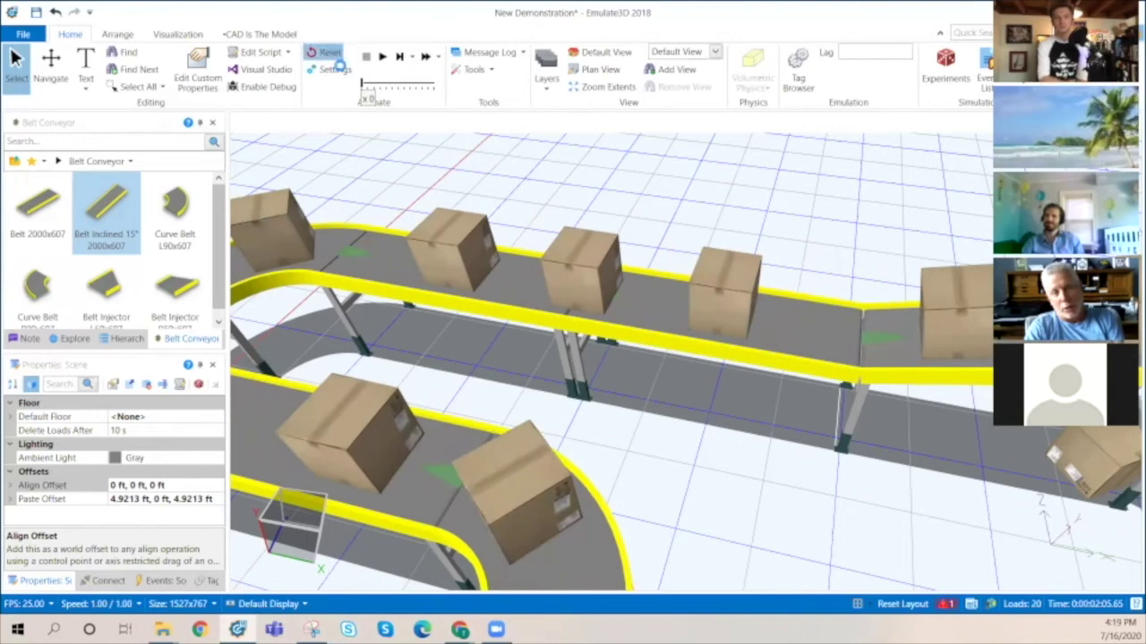
click(338, 55)
click(689, 329)
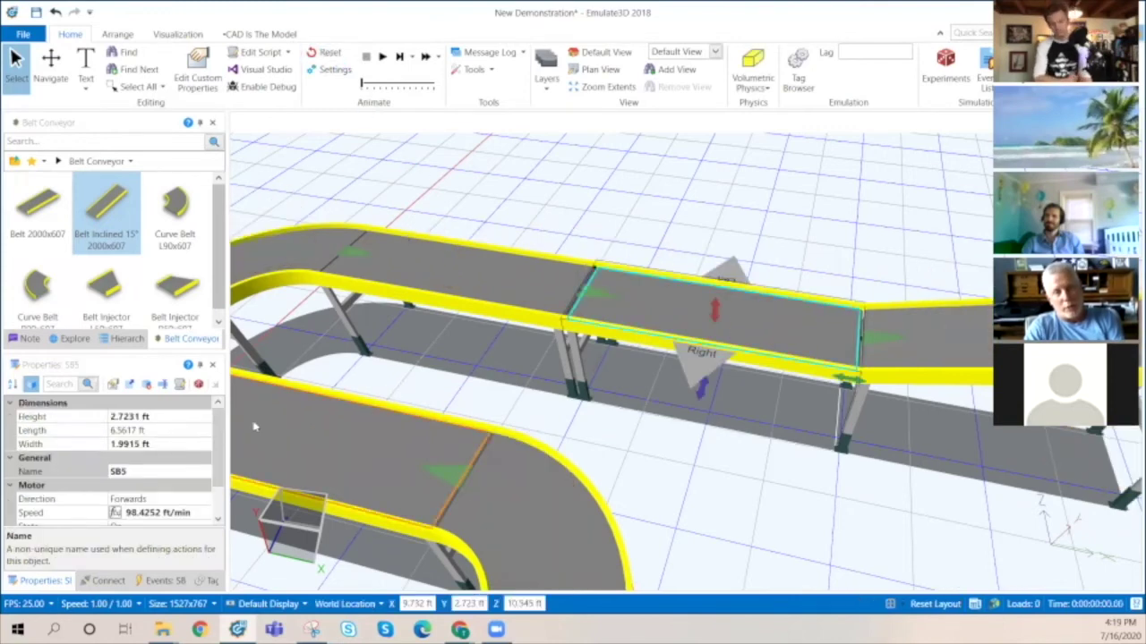
click(150, 512)
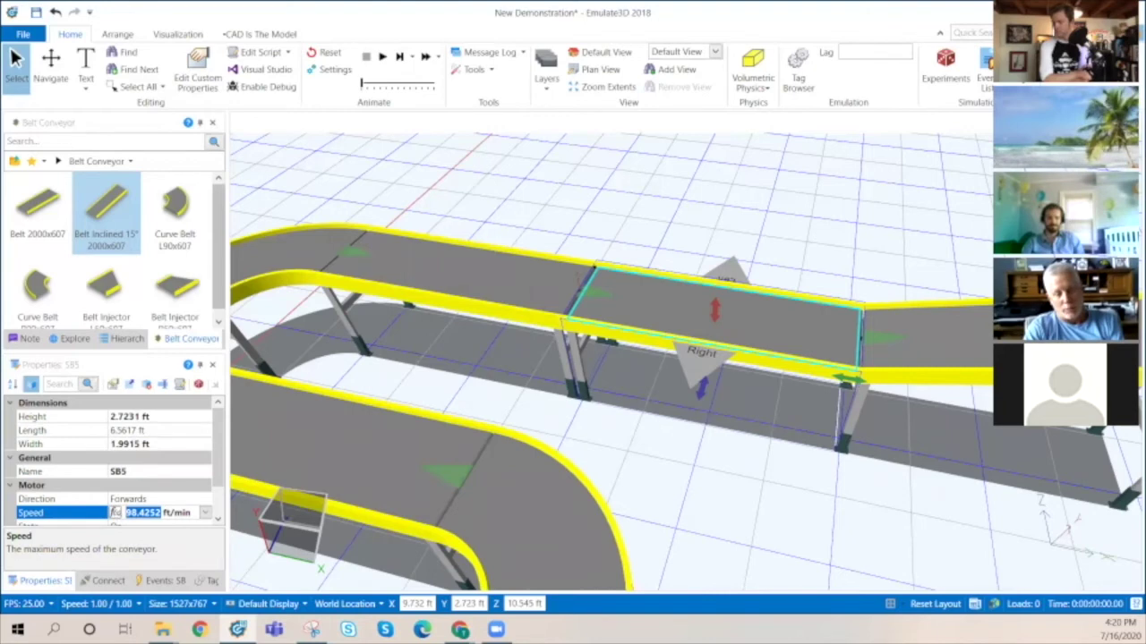
text(500)
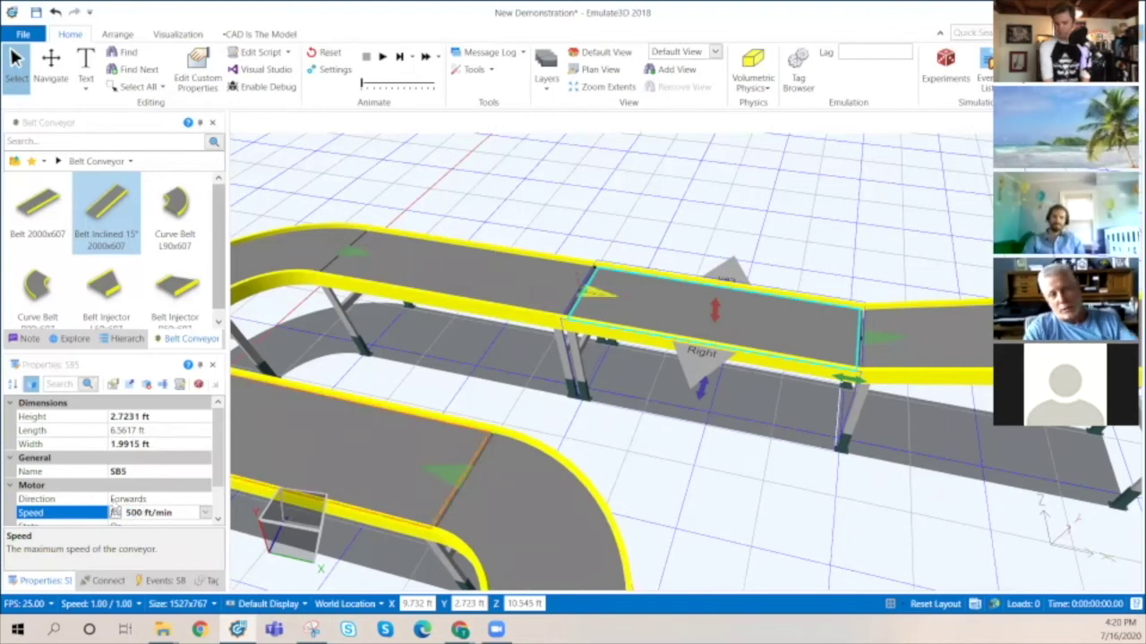
- Dismiss the Epson printer prompts and set the inclined belt's speed to 1000 ft/min
click(975, 381)
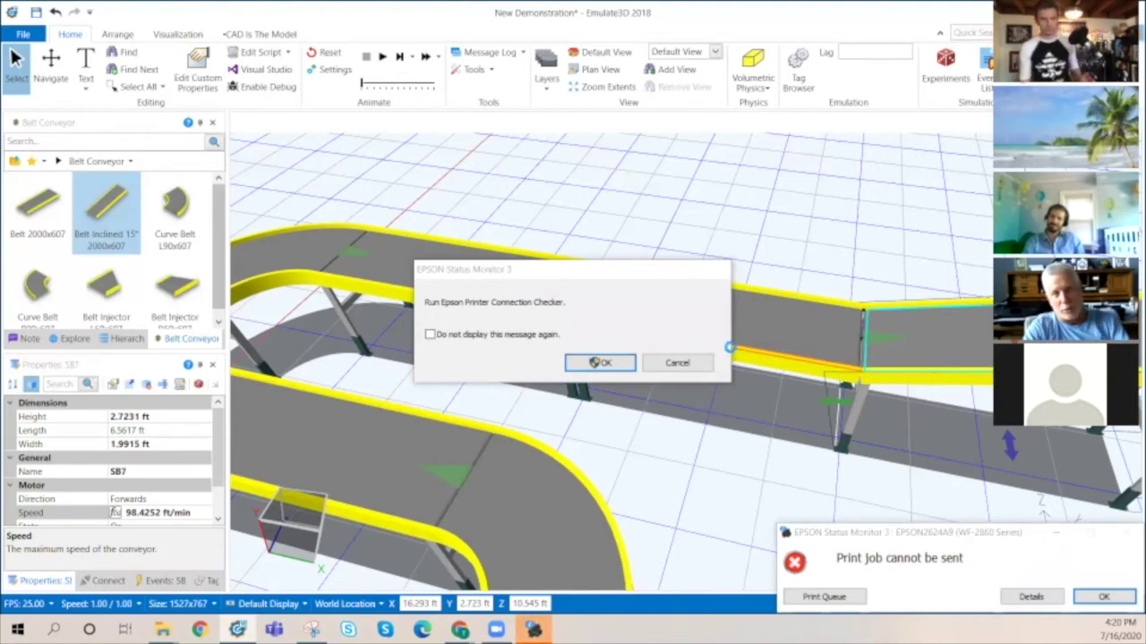
click(598, 362)
click(1103, 596)
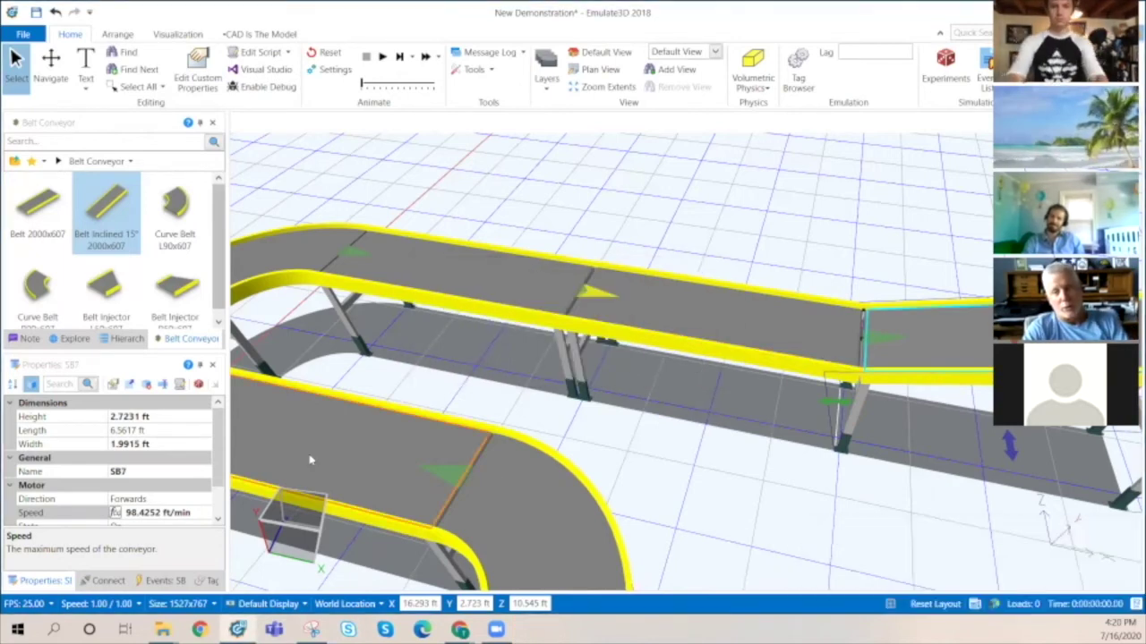
click(167, 513)
drag(191, 513, 118, 513)
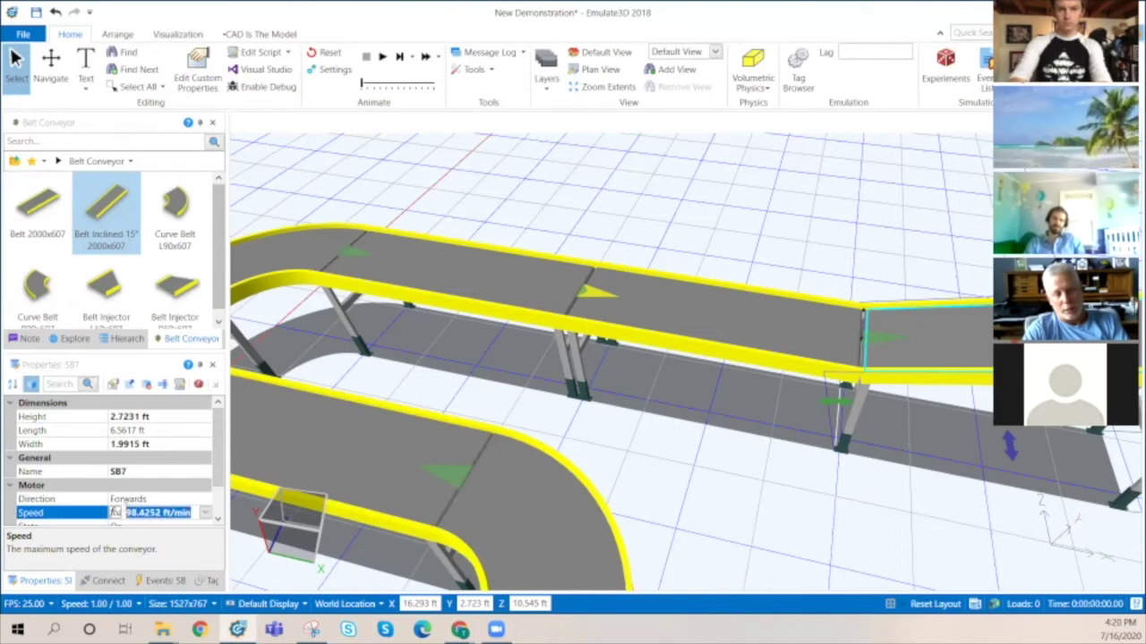
text(1000)
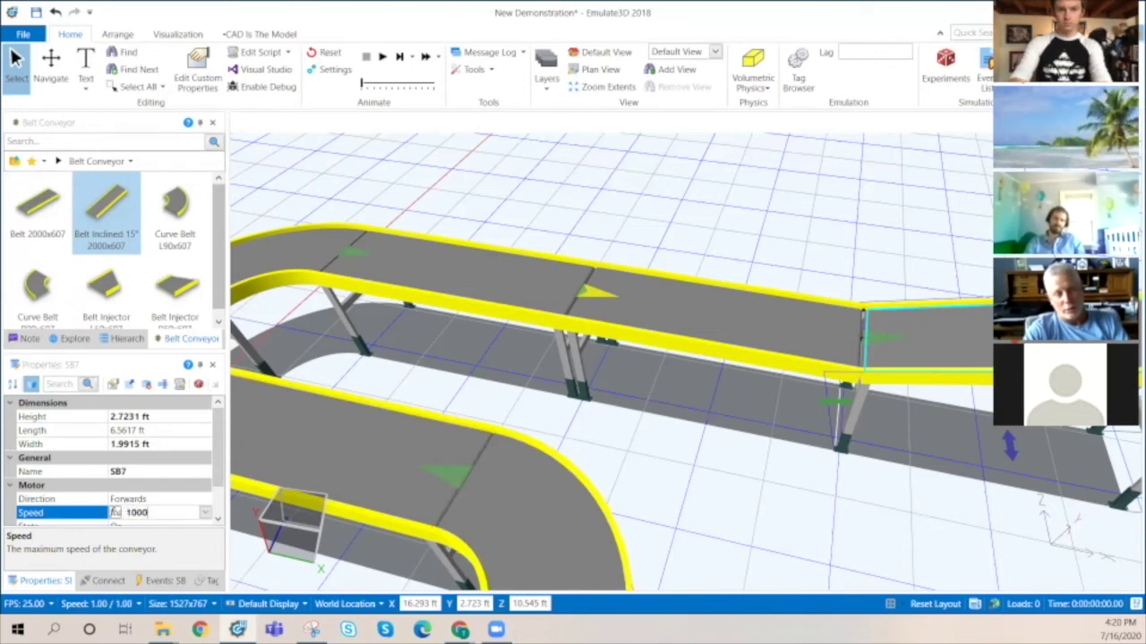
key(Return)
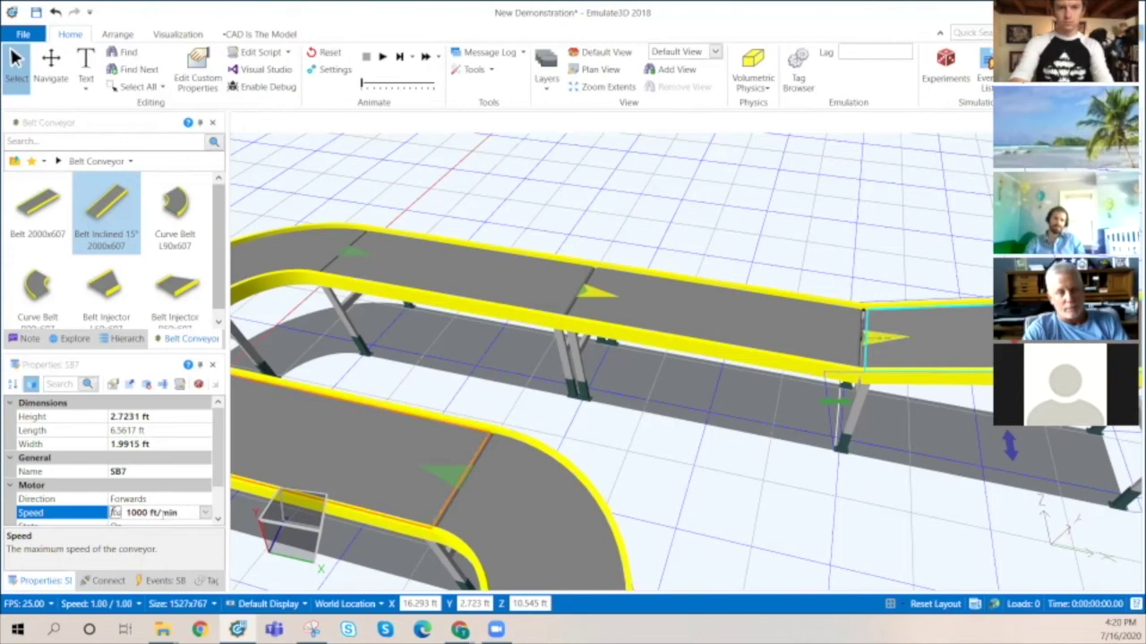
- Run the simulation with the changed belt speeds and view the whole conveyor line
scroll(617, 486, down, 2)
scroll(617, 487, down, 3)
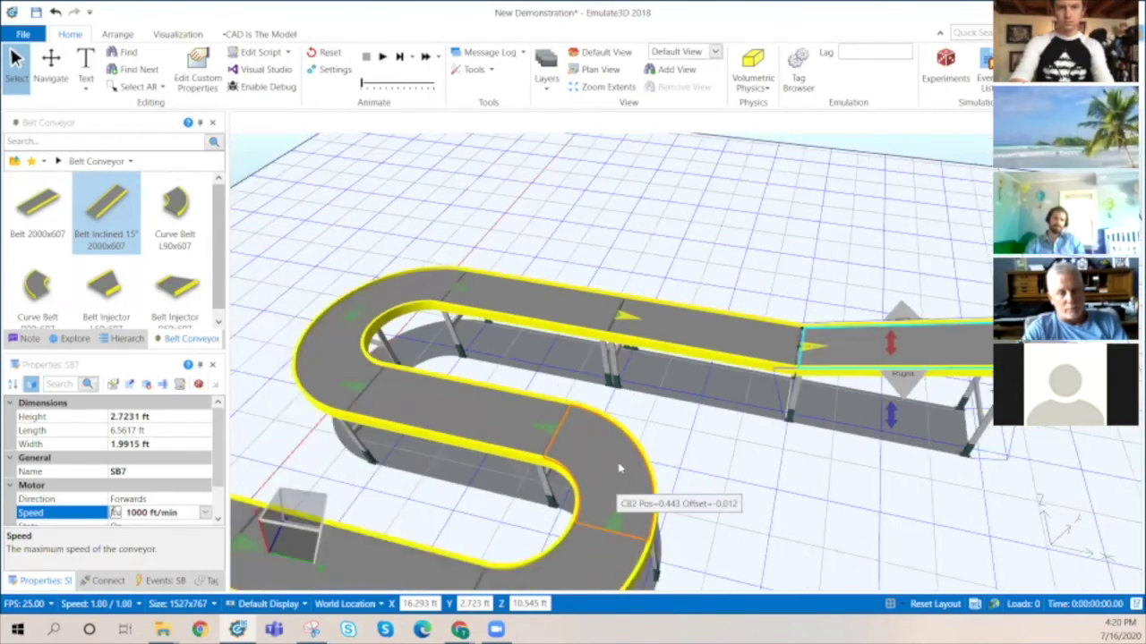
click(397, 57)
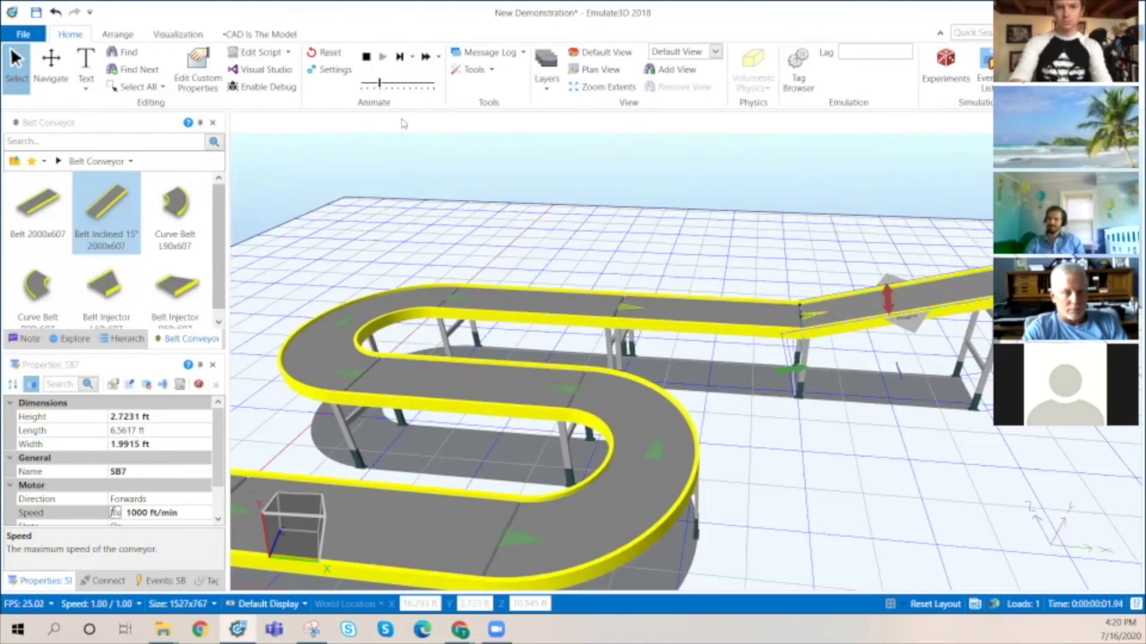
scroll(767, 416, down, 1)
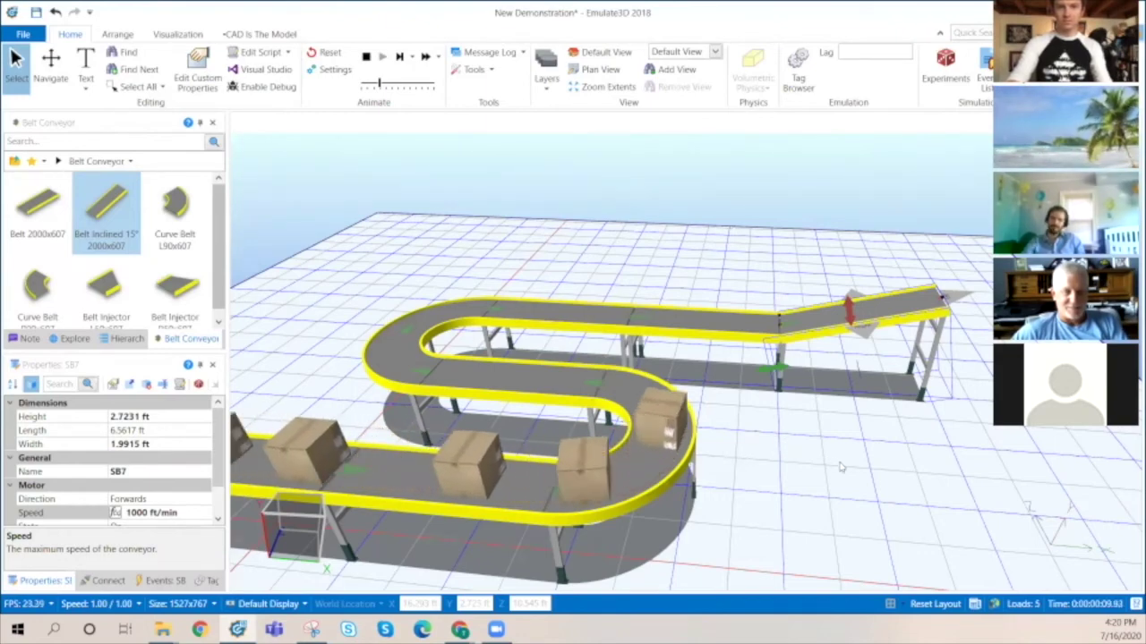
scroll(842, 465, down, 4)
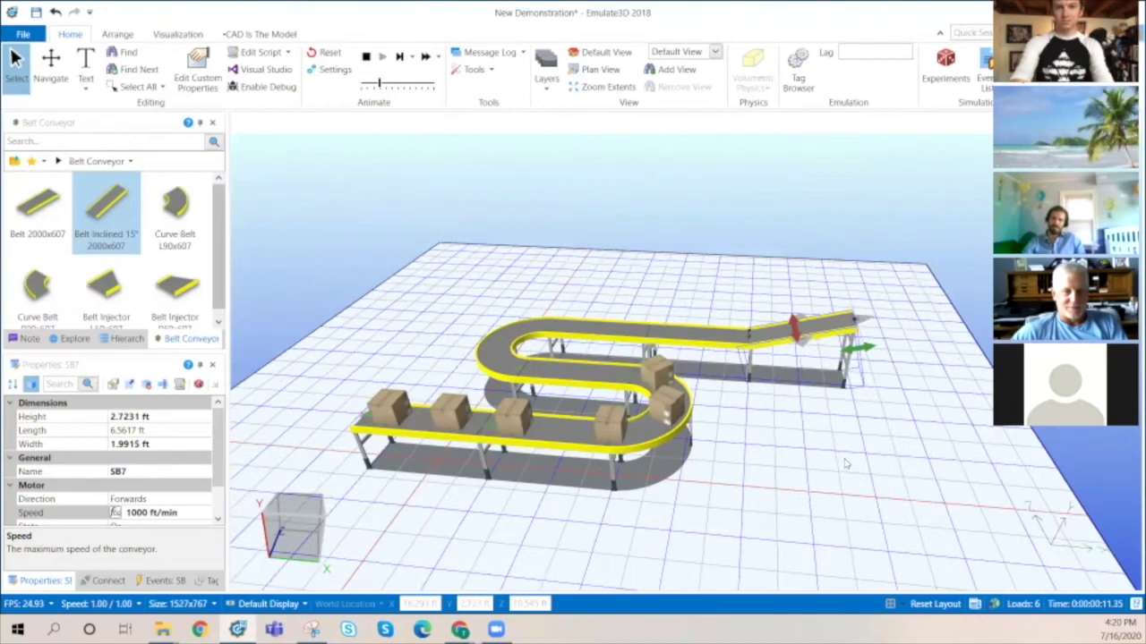
scroll(844, 463, down, 2)
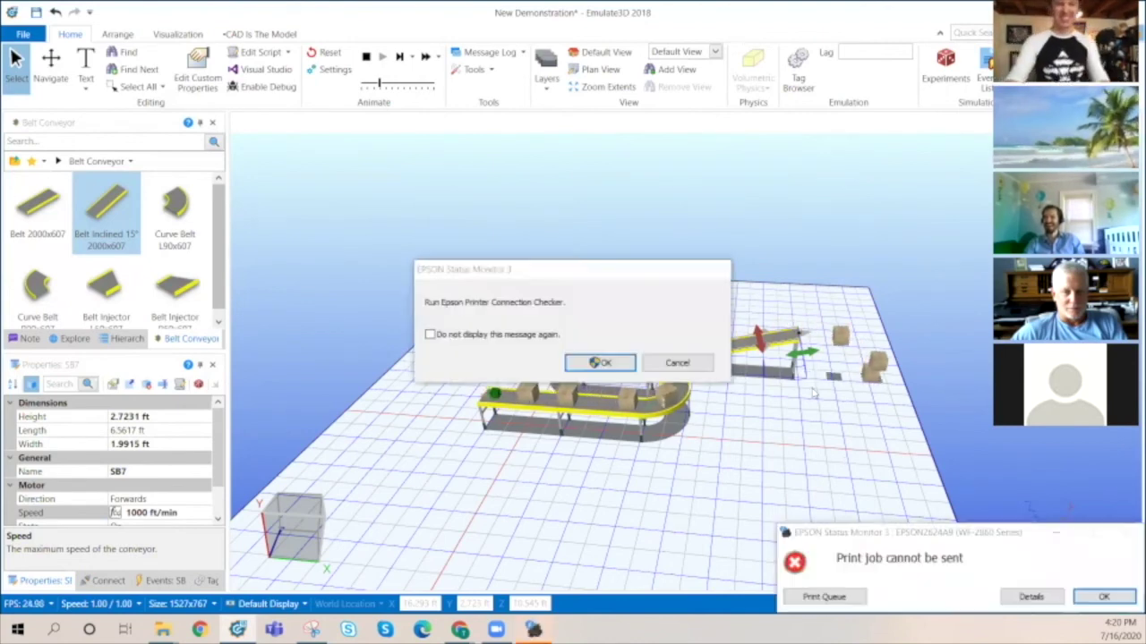
- Dismiss the Epson printer prompts and examine the boxes moving along the line and off the inclined belt
scroll(730, 363, up, 3)
click(688, 363)
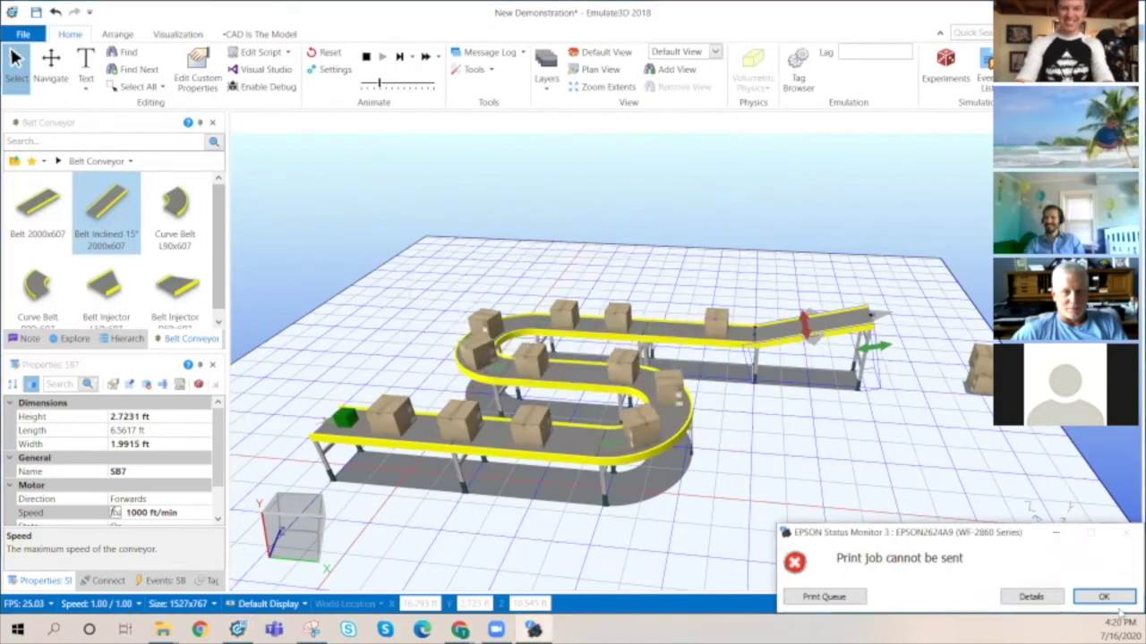
click(1105, 597)
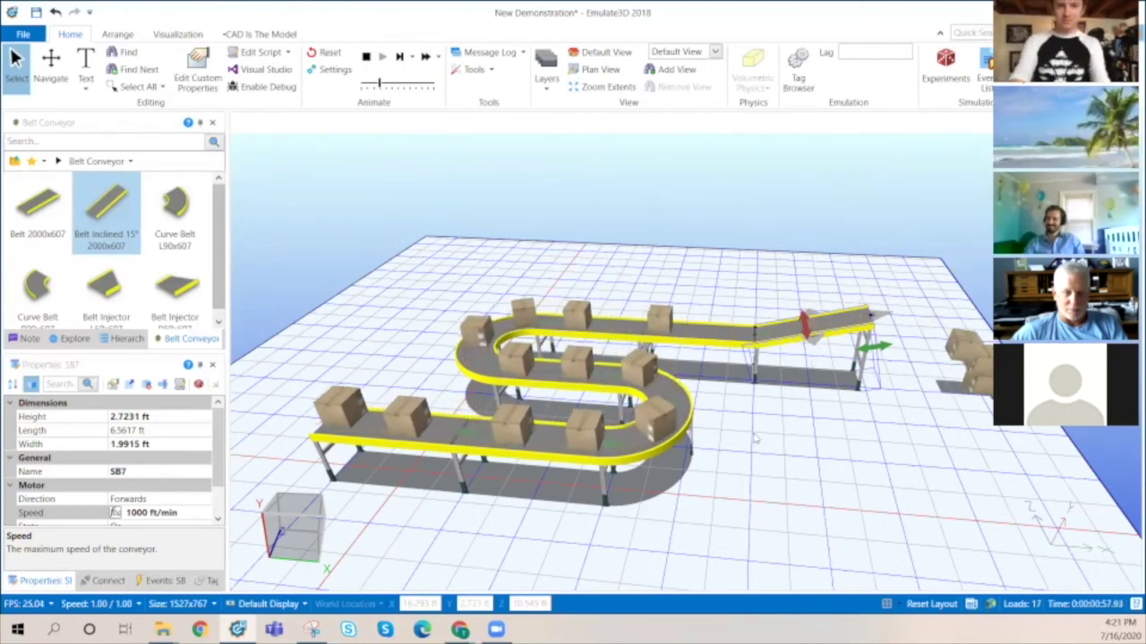
click(767, 398)
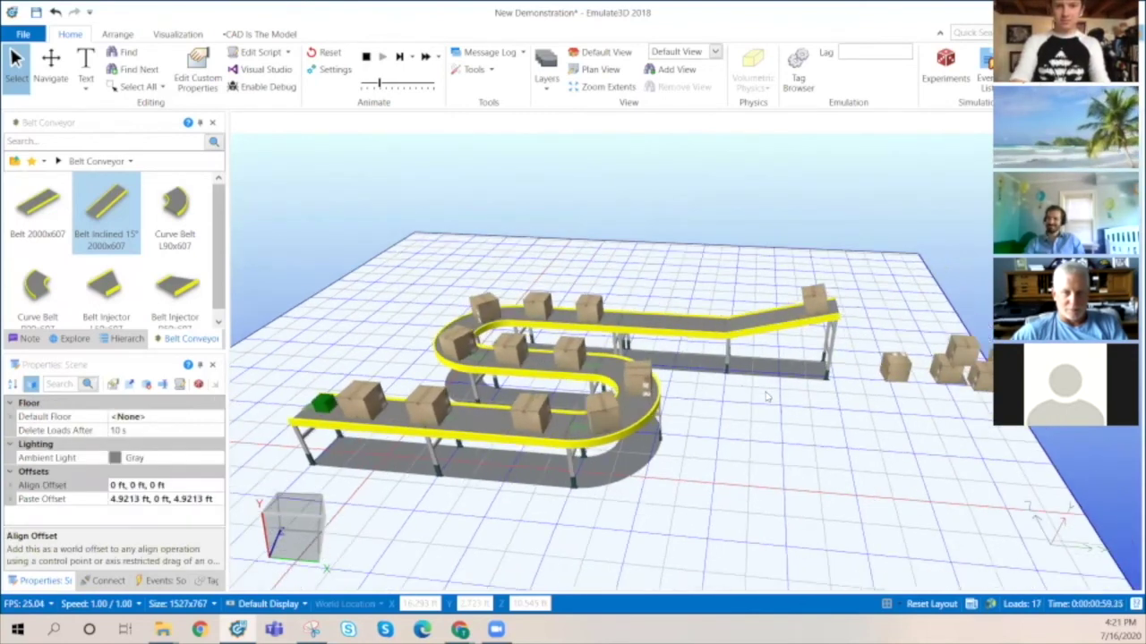
scroll(768, 397, up, 5)
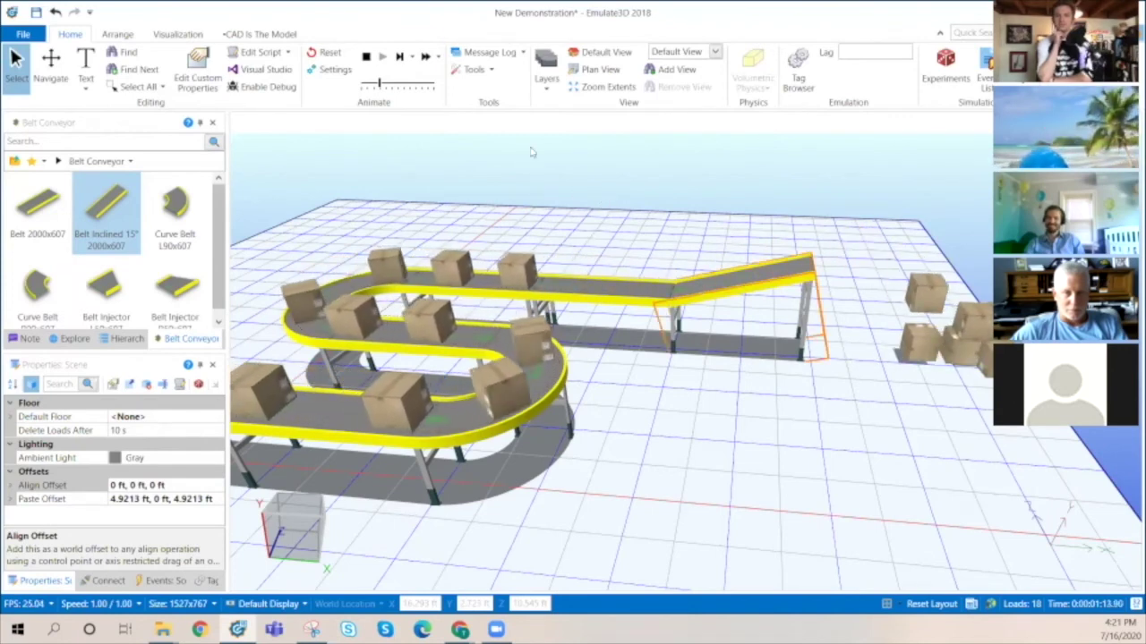
- Stop the simulation, set the inclined belt's speed to 10000 ft/min, and resume the simulation
click(367, 57)
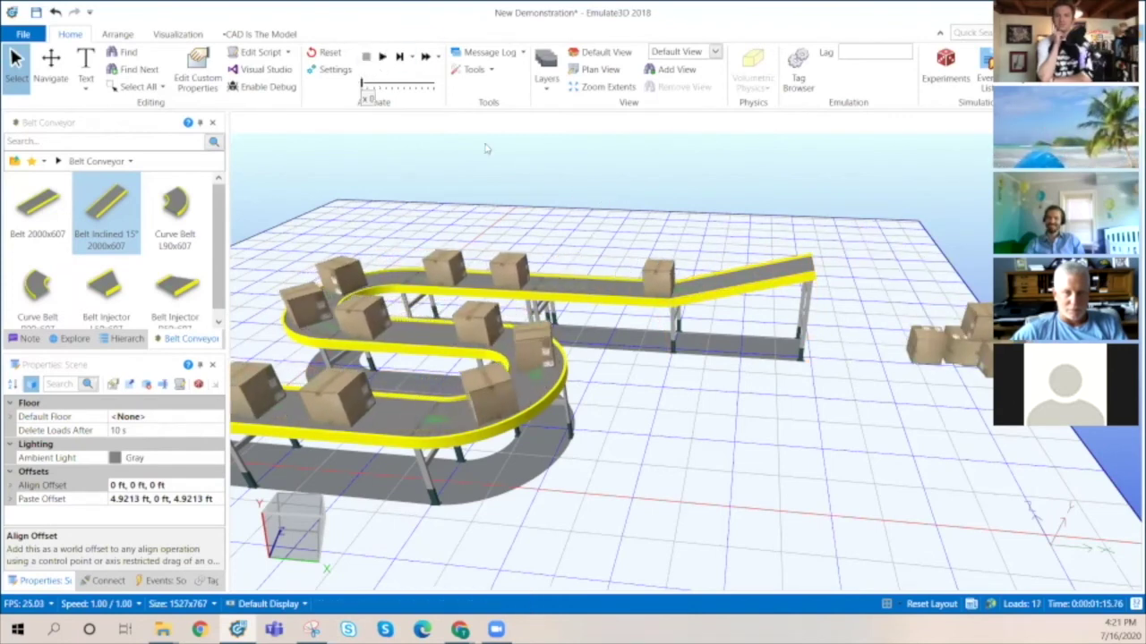
click(725, 293)
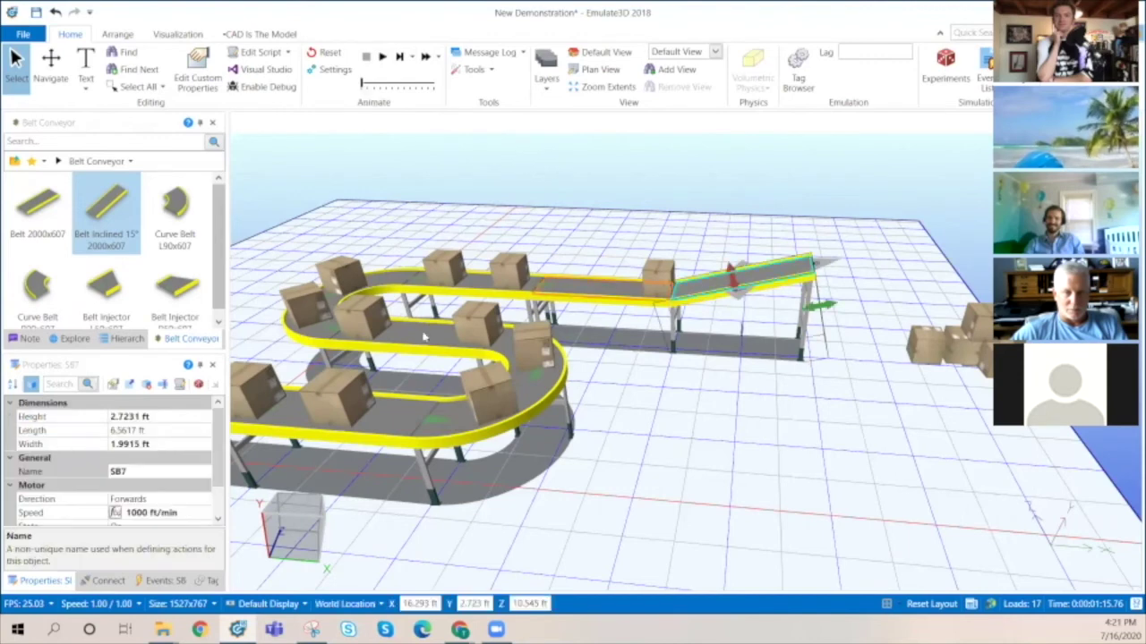
click(147, 515)
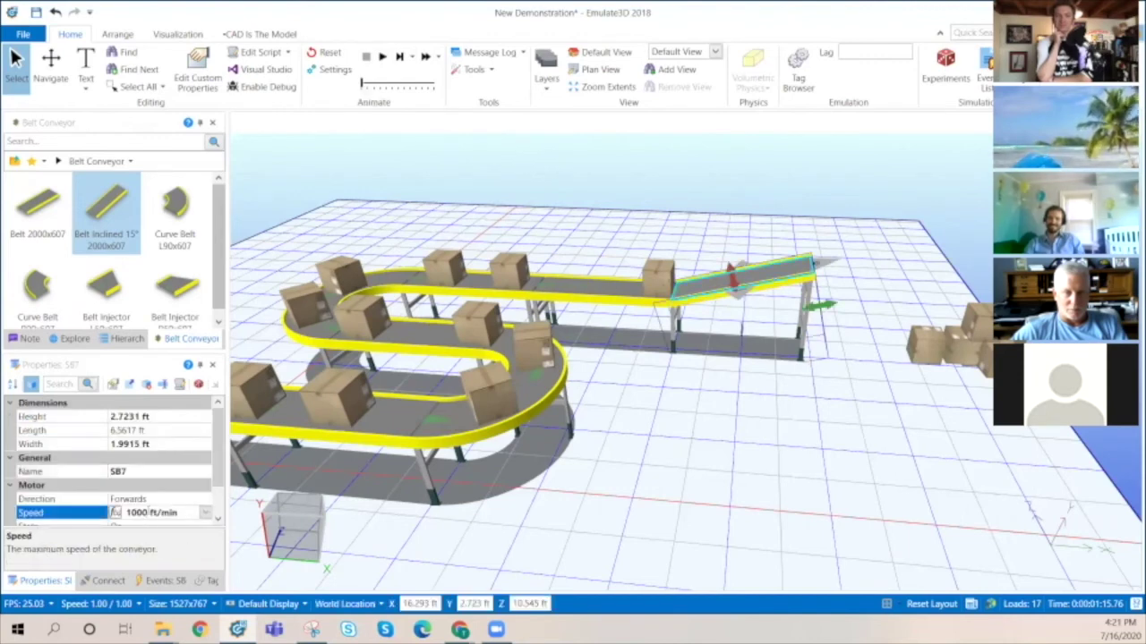
text(1000)
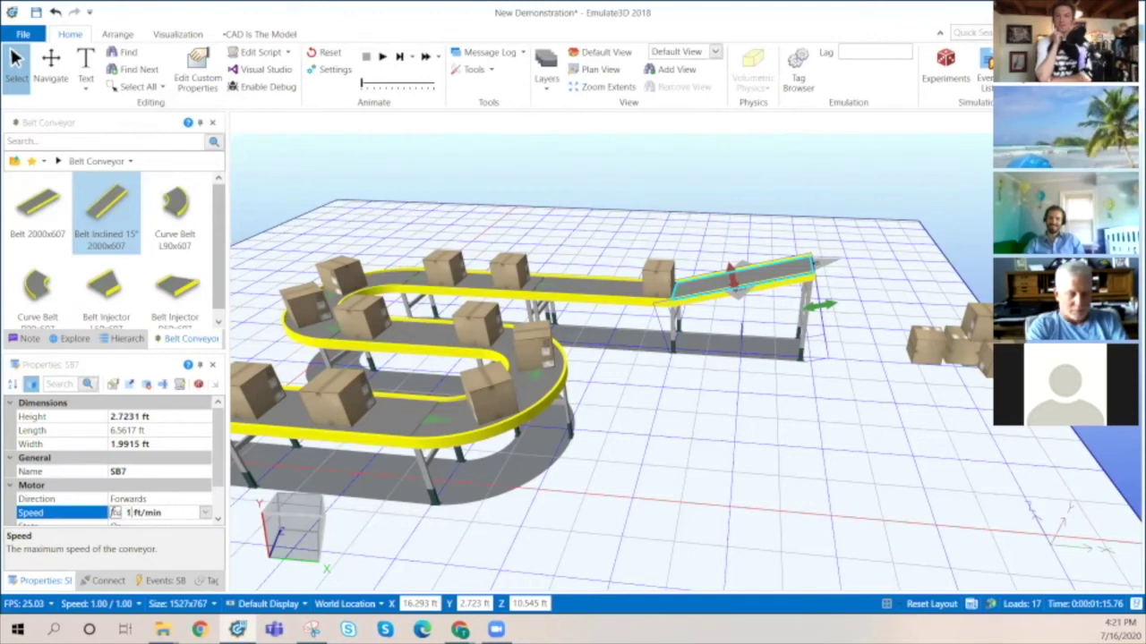
text(0)
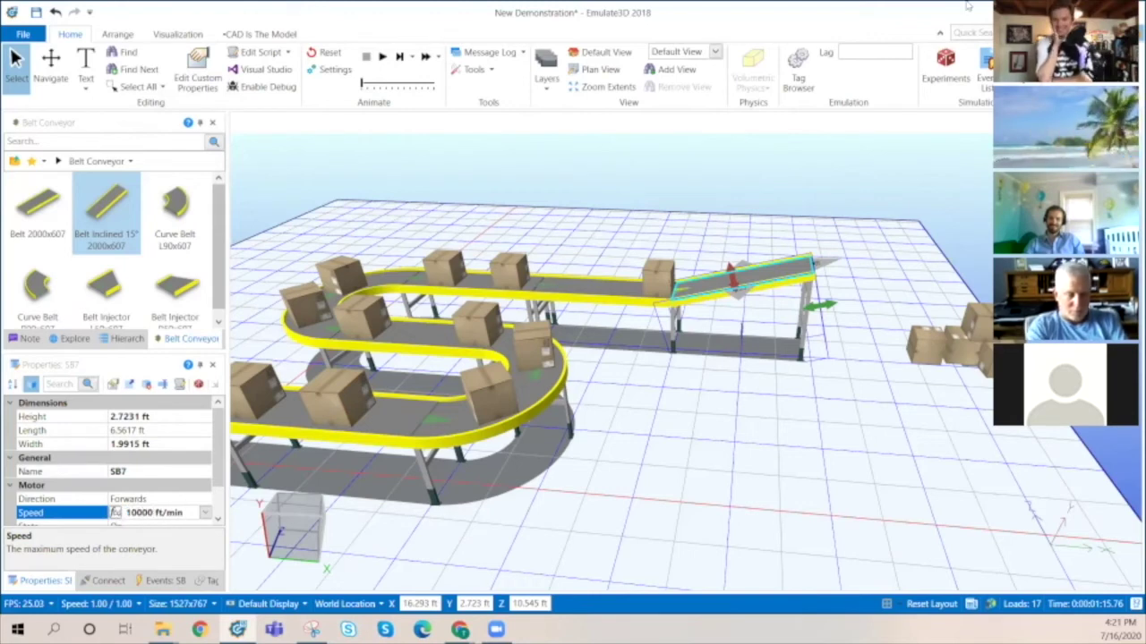
click(382, 56)
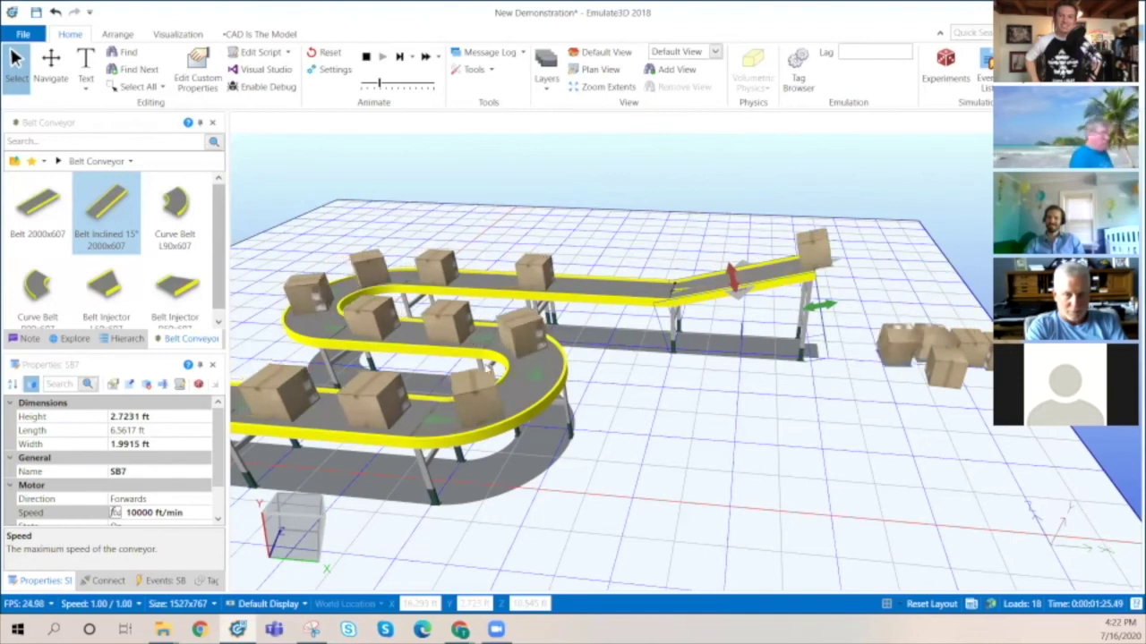
- Set the inclined belt's length to 100 ft while the simulation is running
click(132, 430)
drag(134, 429, 108, 431)
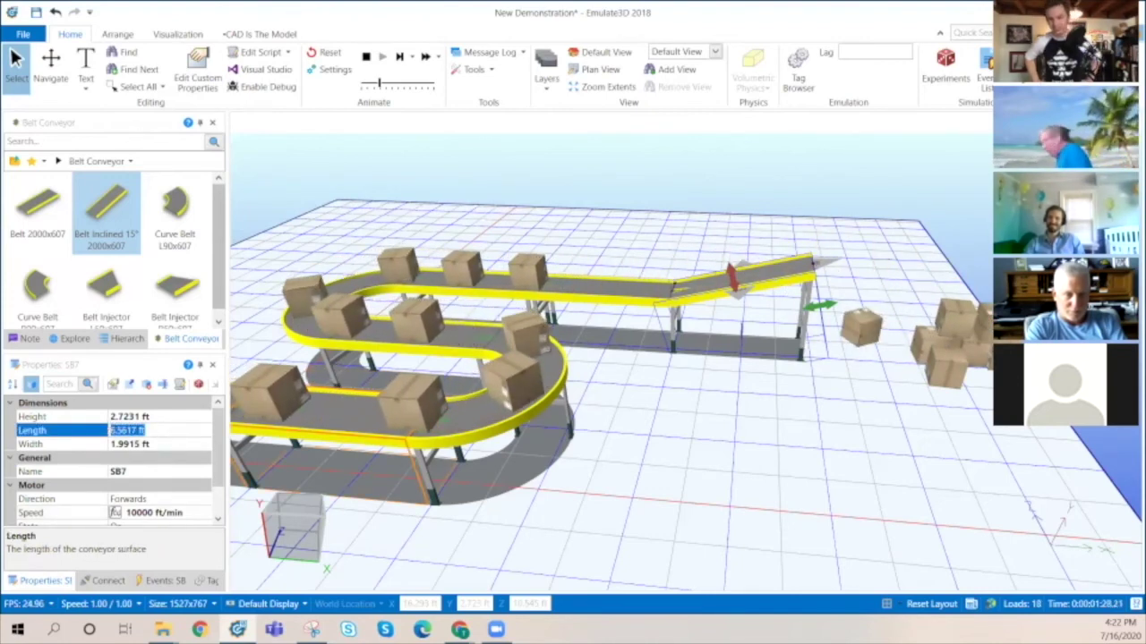
text(100)
key(Return)
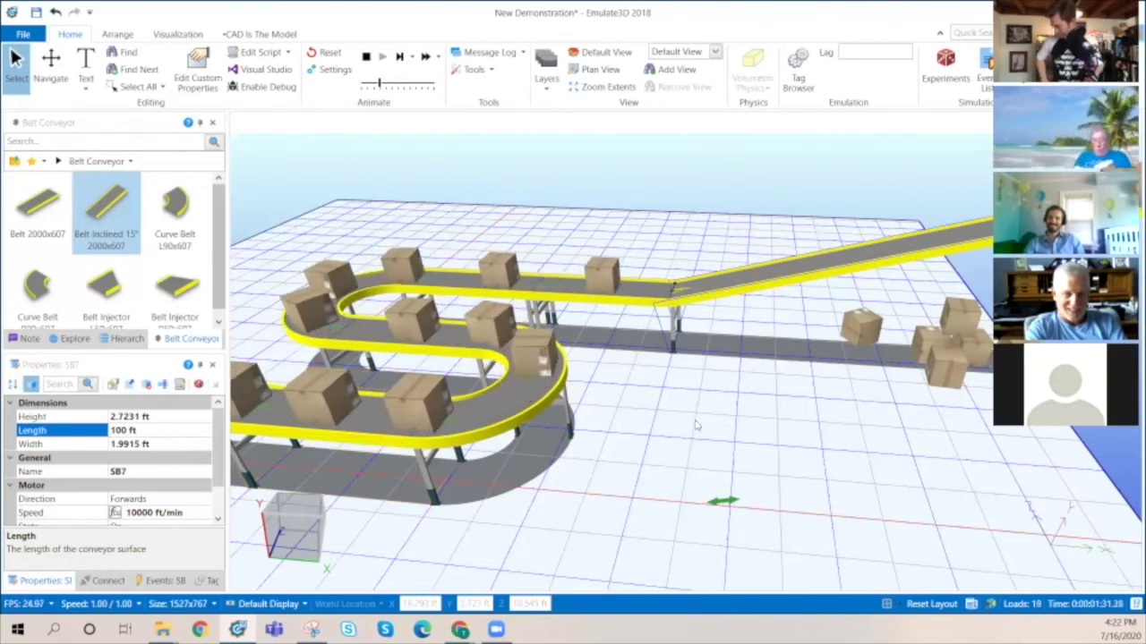
- Examine the lengthened inclined belt against the whole conveyor layout and dismiss the Epson printer prompts
scroll(696, 426, up, 2)
scroll(720, 439, down, 10)
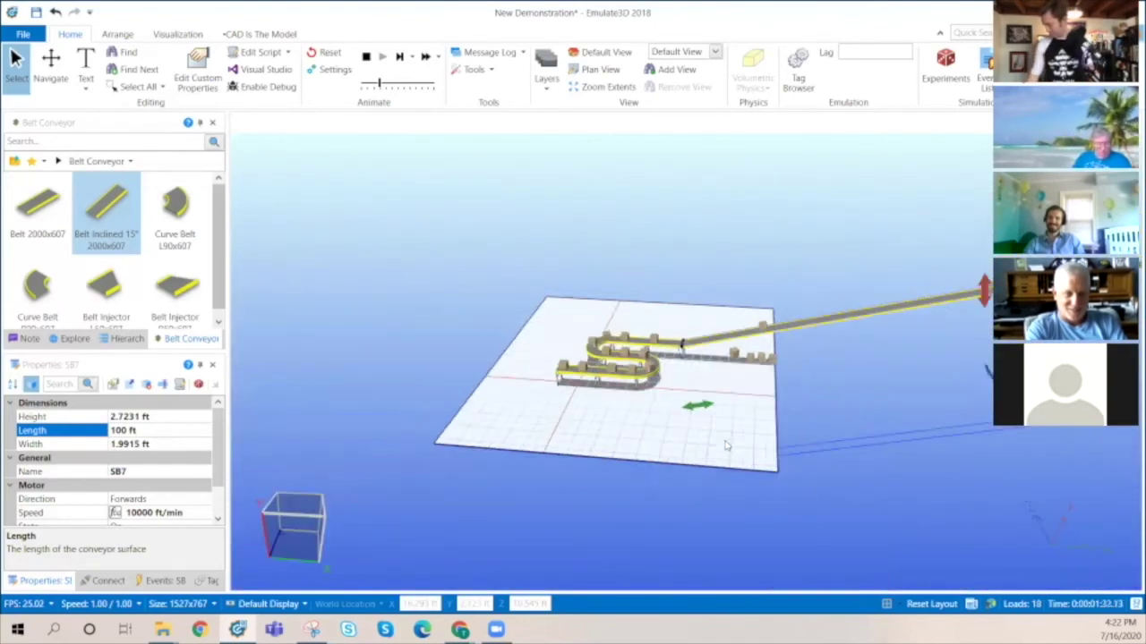
scroll(726, 446, down, 3)
scroll(726, 446, down, 2)
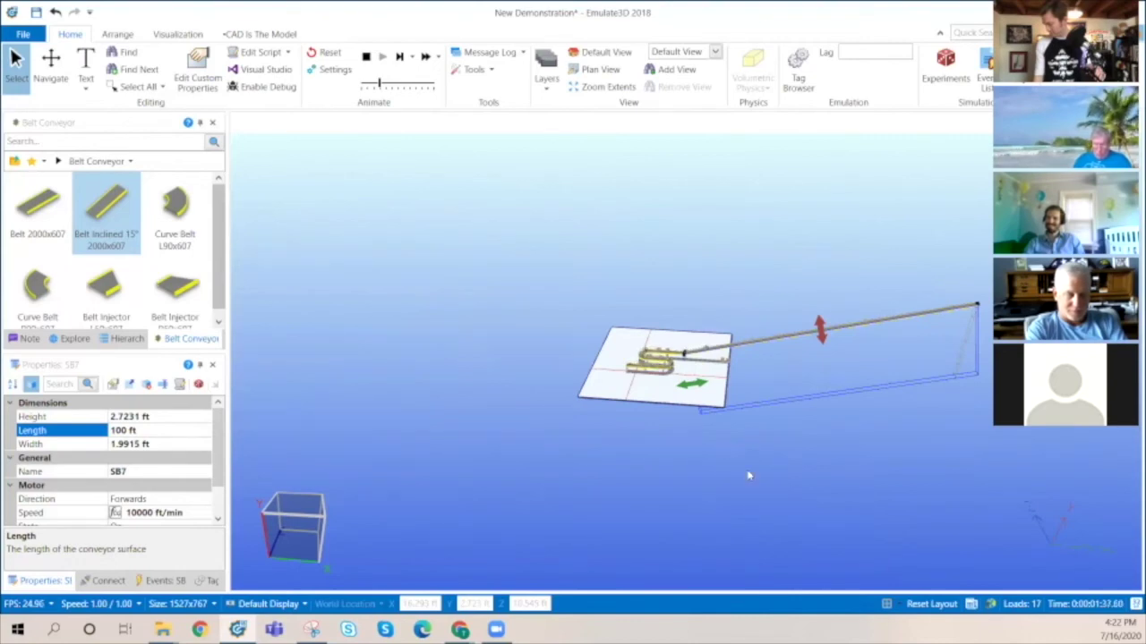
scroll(685, 351, up, 3)
scroll(686, 352, down, 3)
right_drag(687, 352, 779, 372)
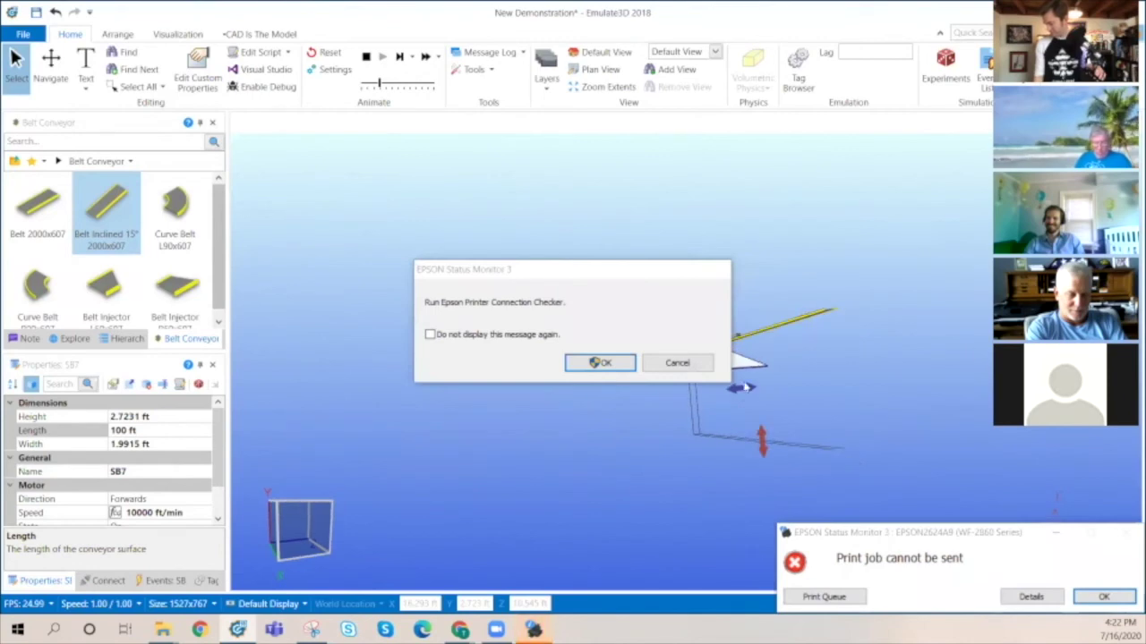
click(676, 364)
click(1104, 596)
right_drag(931, 476, 949, 461)
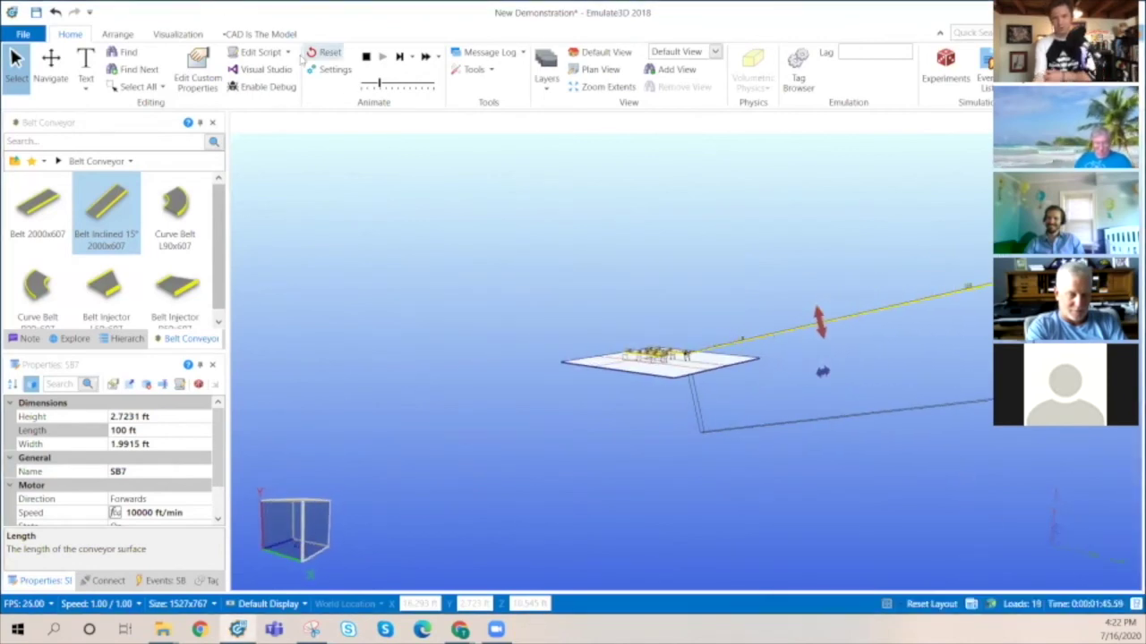
- Stop and reset the simulation, run it again with the lengthened incline, and deselect the belt
click(365, 57)
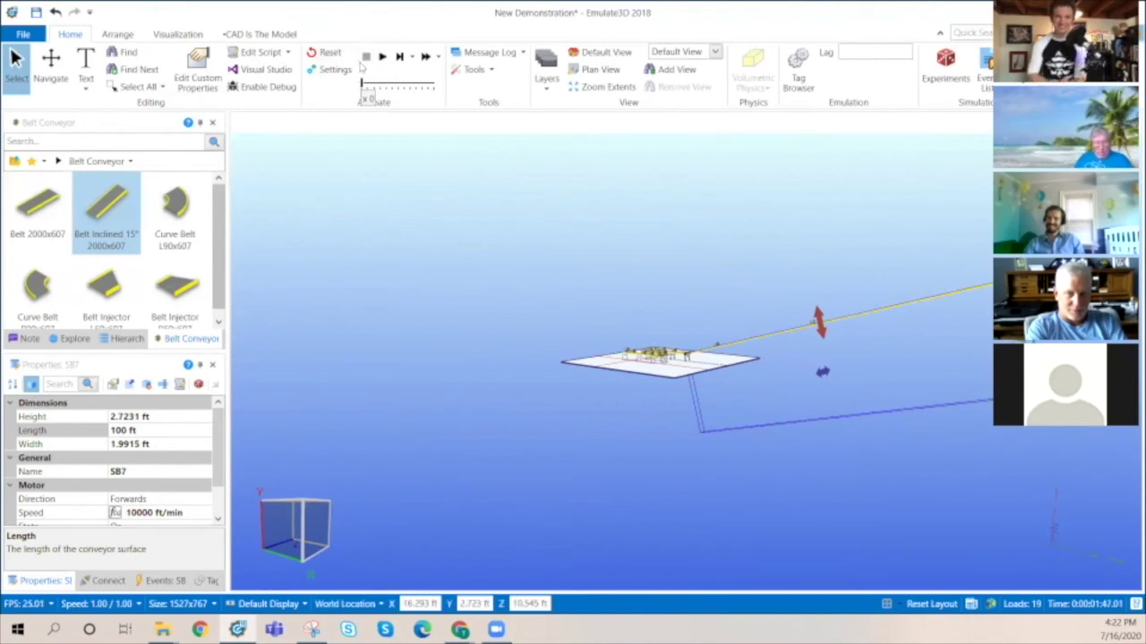
click(328, 53)
click(383, 56)
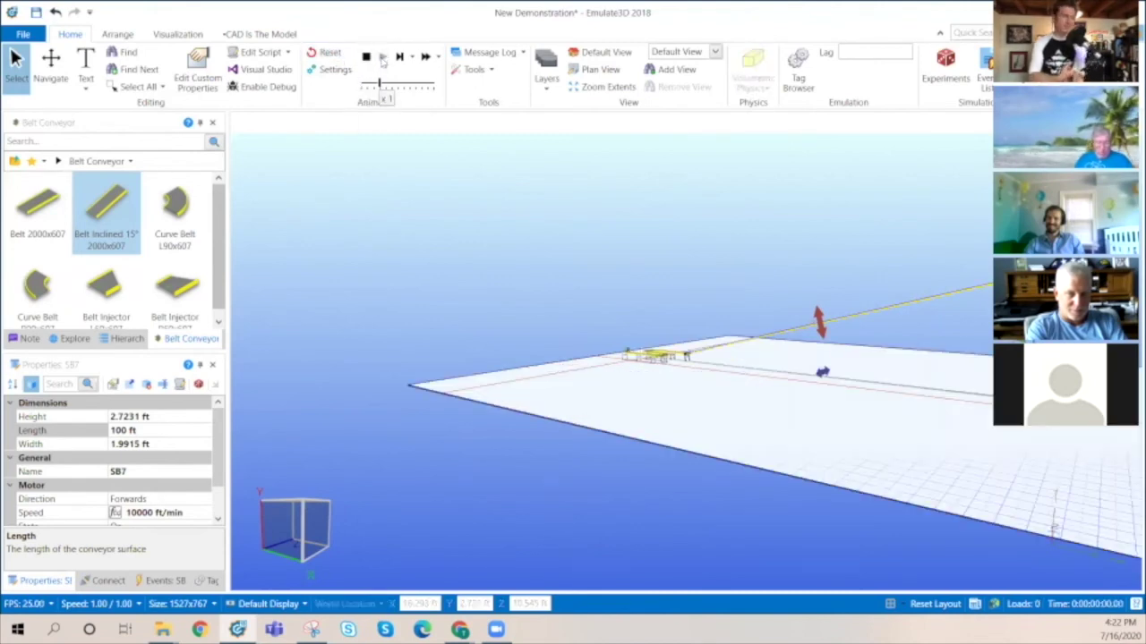
scroll(945, 380, down, 3)
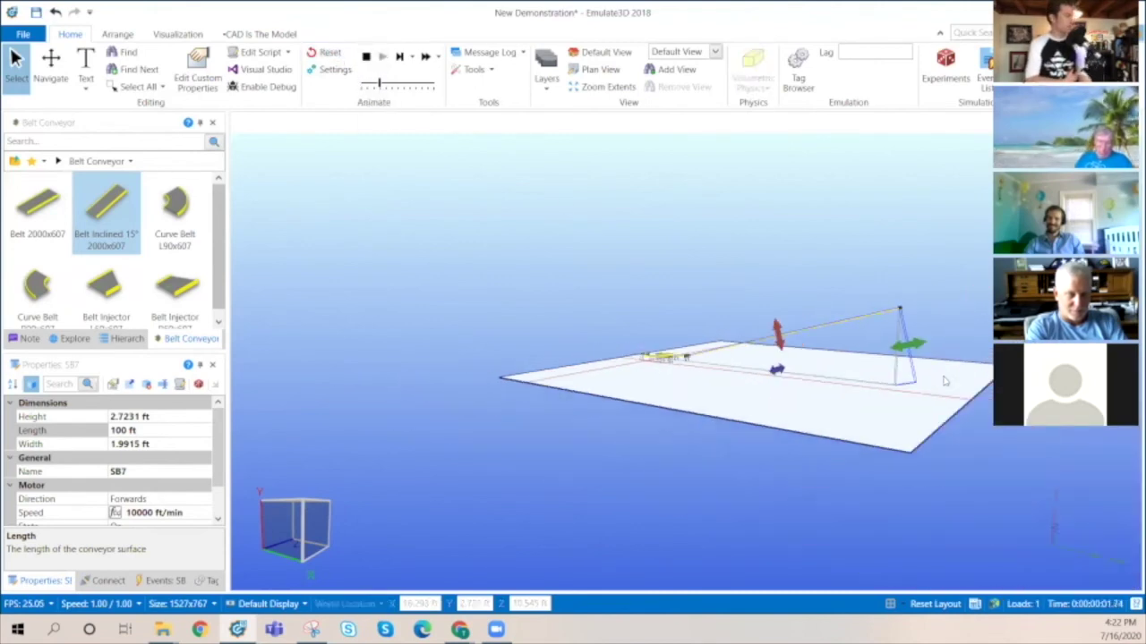
middle_drag(873, 389, 838, 415)
click(839, 415)
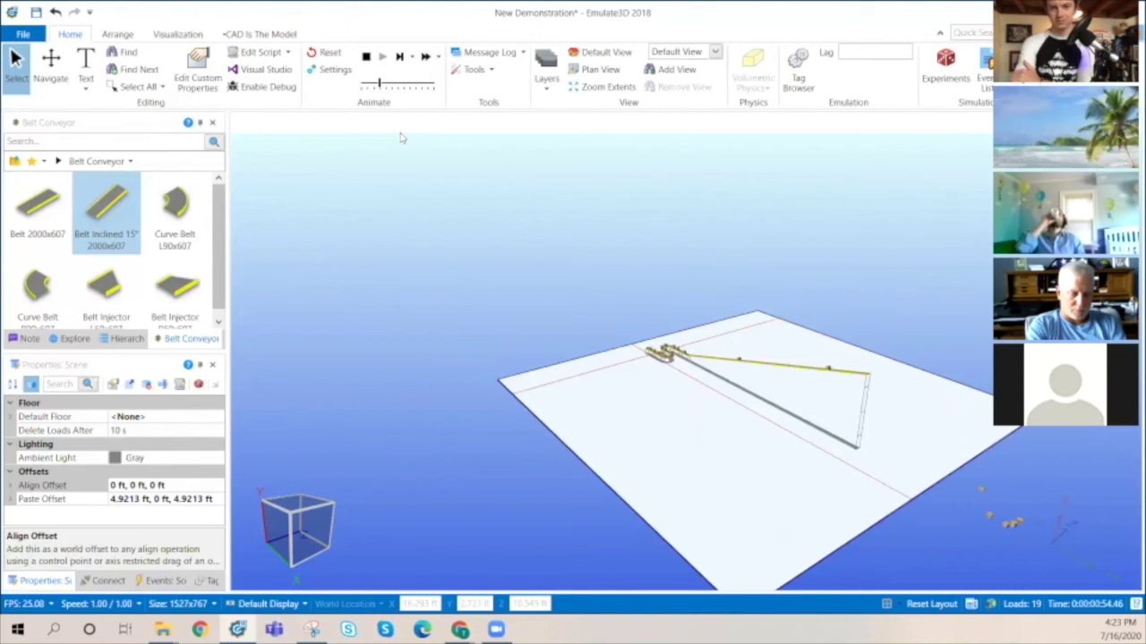
- Examine the boxes travelling up the long incline and off its end, and cancel the Epson printer connection checker
right_drag(838, 484, 778, 410)
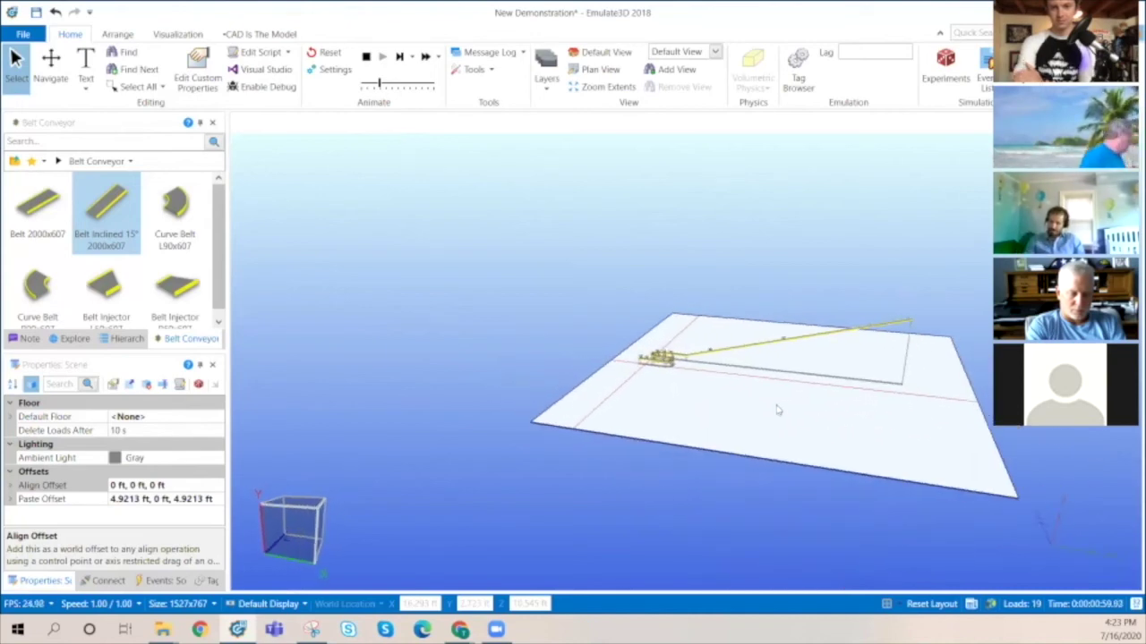
scroll(749, 402, down, 2)
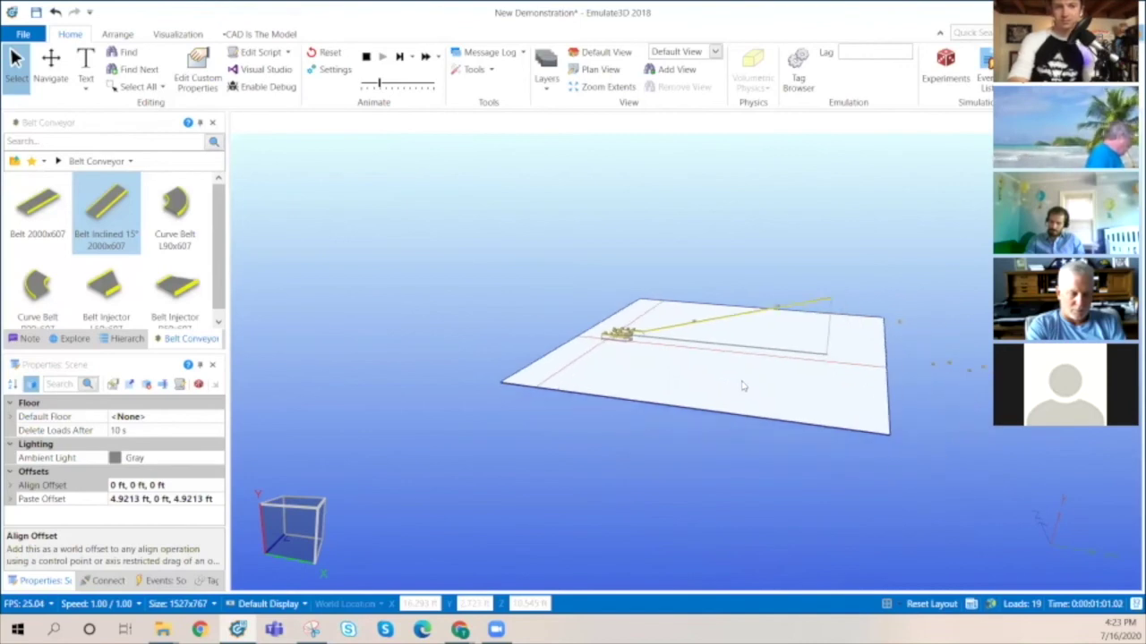
right_drag(734, 385, 736, 376)
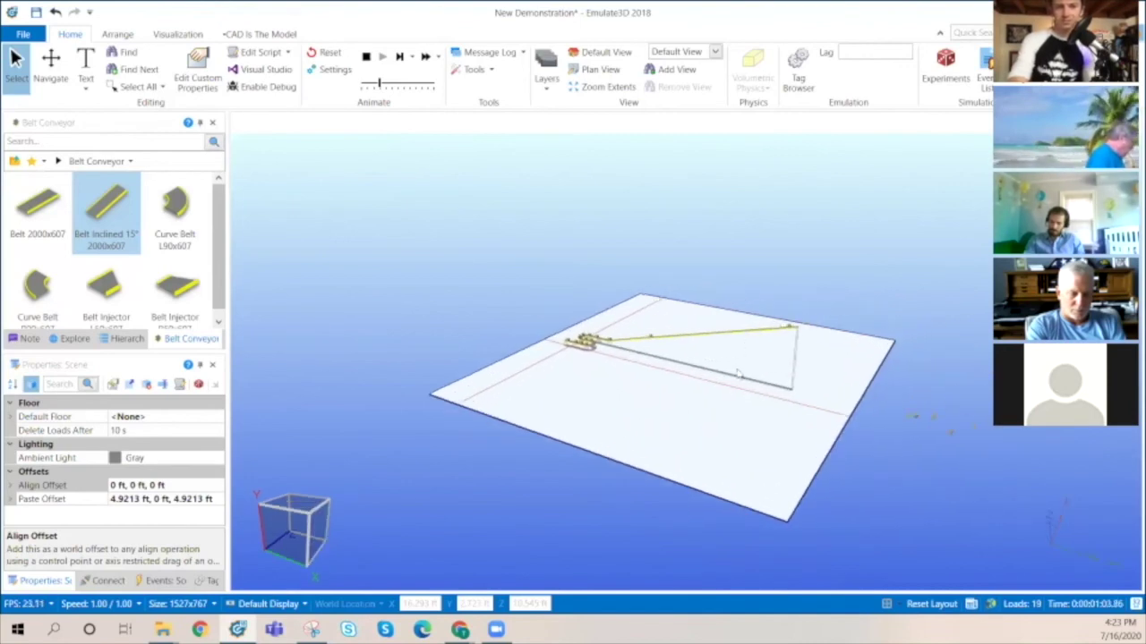
scroll(736, 376, up, 2)
right_drag(872, 460, 949, 452)
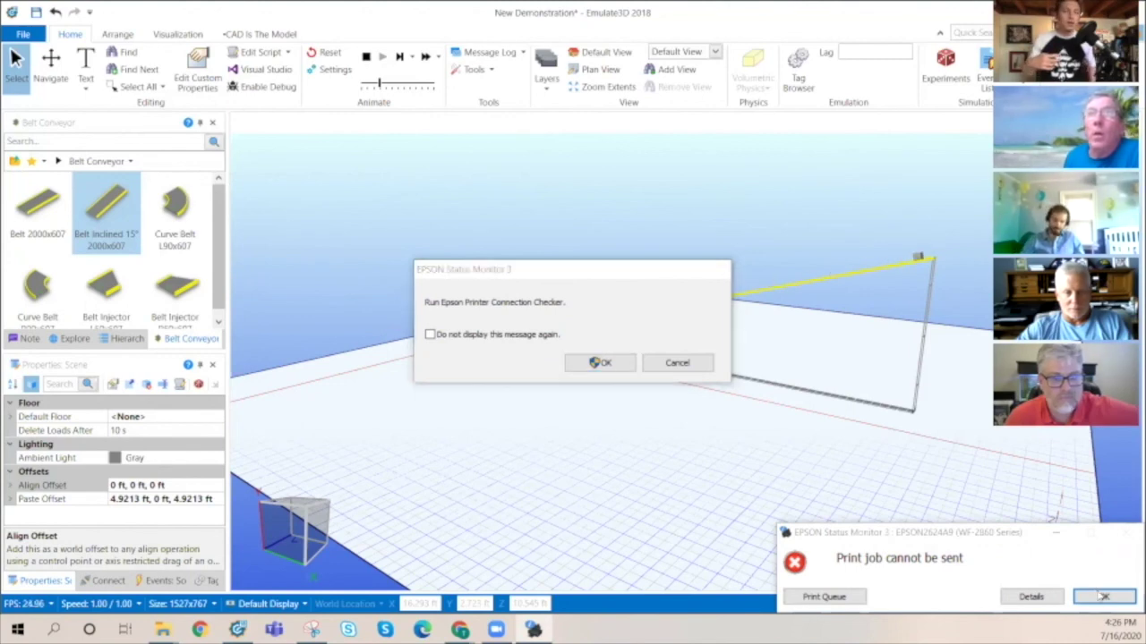
click(676, 363)
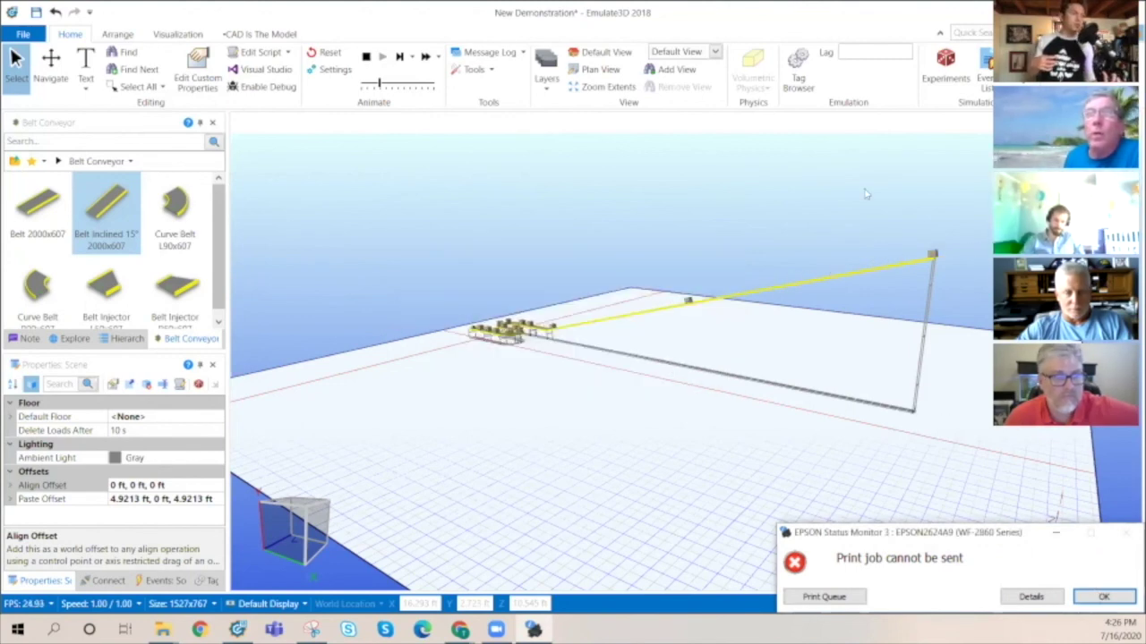